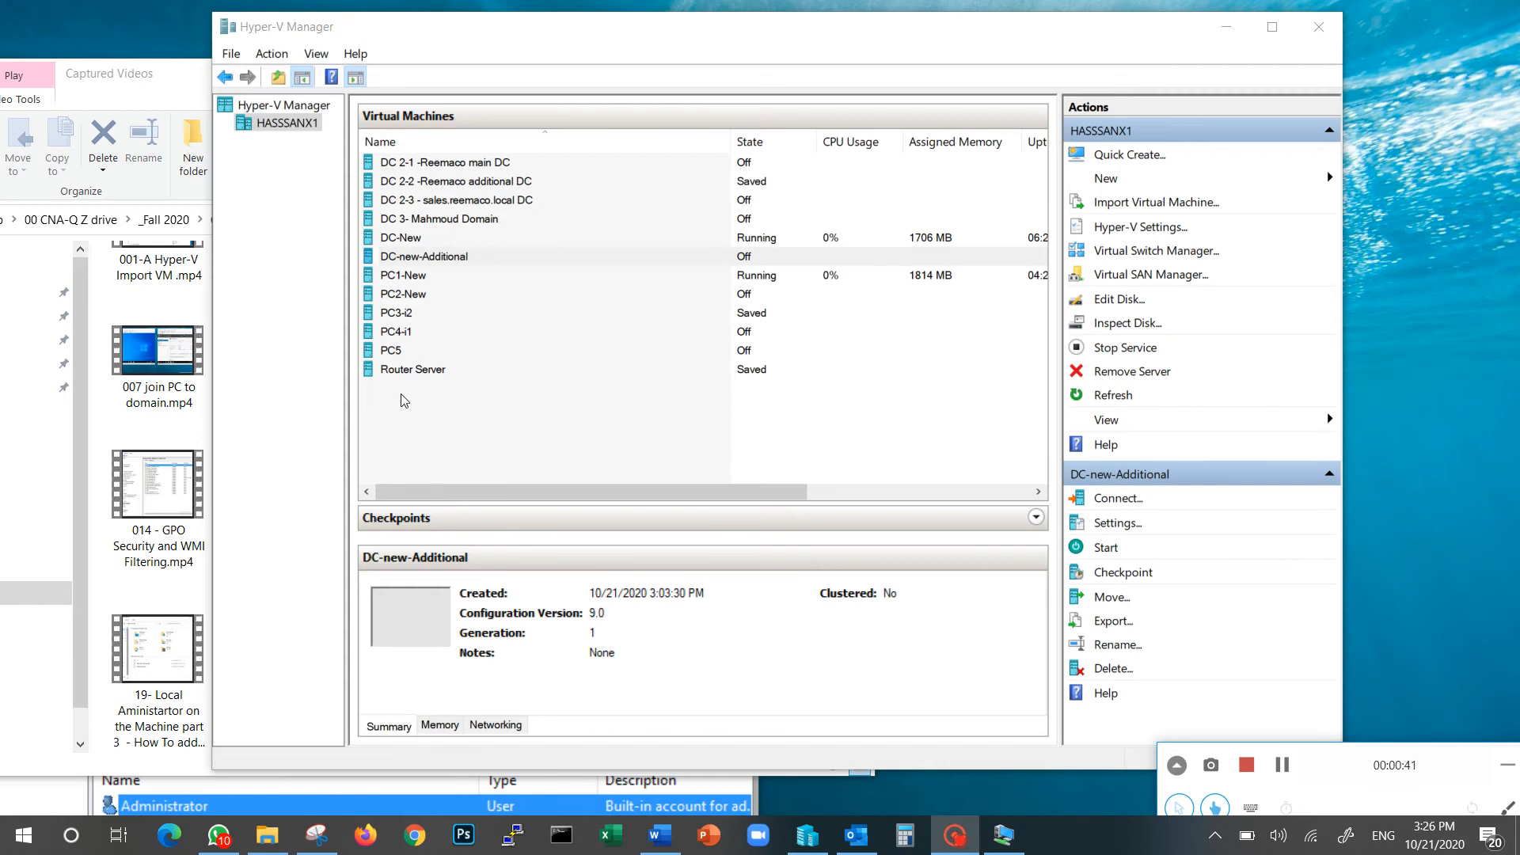
Import a virtual machine into Hyper-V Manager
{"action": "left_click", "coordinate": [415, 244]}
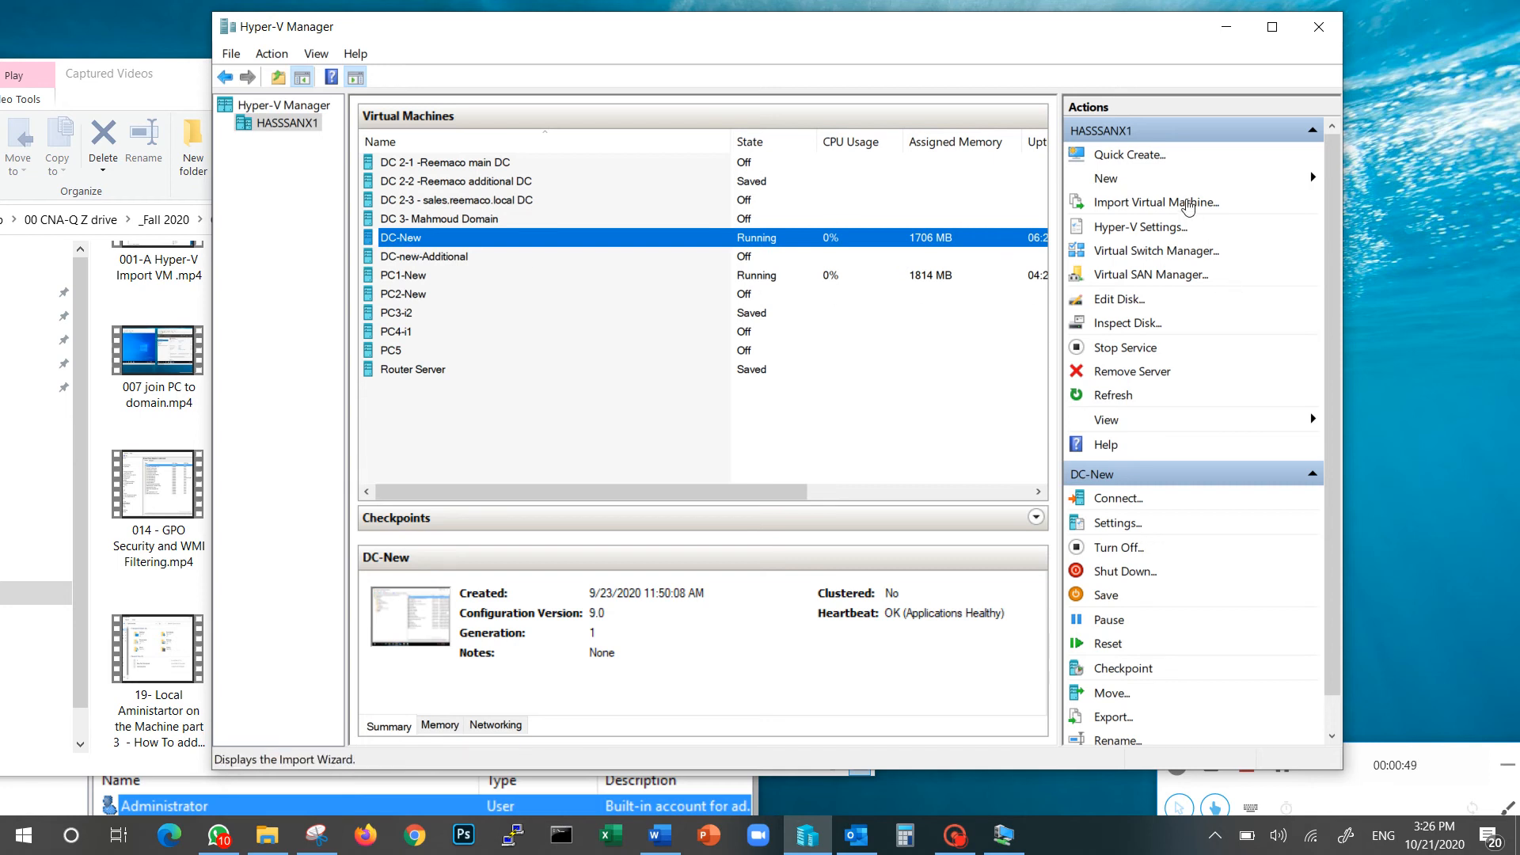
{"action": "left_click", "coordinate": [1188, 203]}
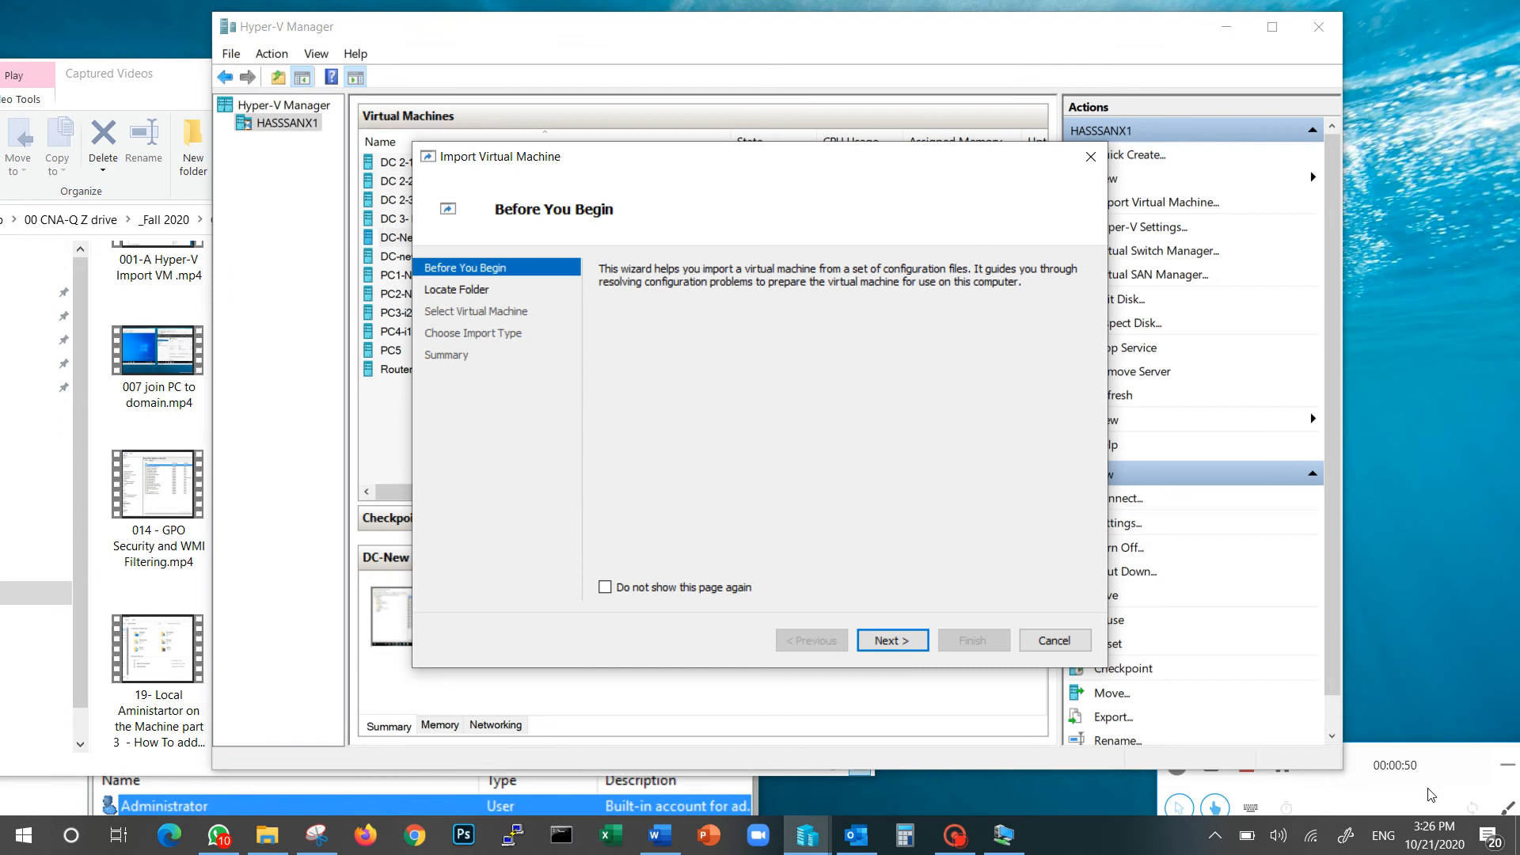
{"action": "left_click", "coordinate": [1282, 765]}
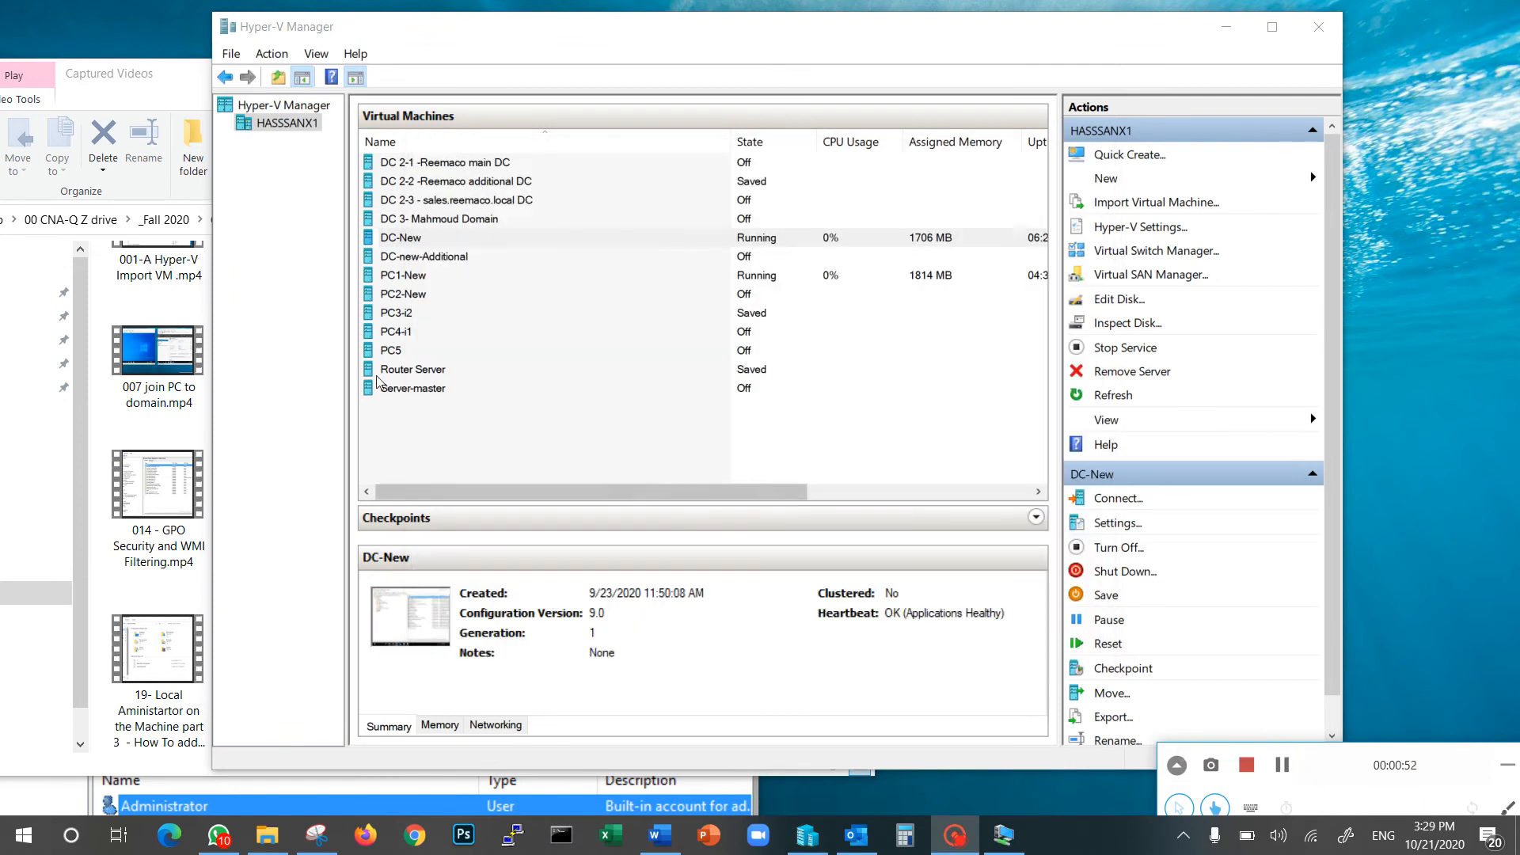
Rename the imported Server-master VM to Dc-New-Child Domain
{"action": "left_click", "coordinate": [414, 390]}
{"action": "left_click", "coordinate": [414, 389]}
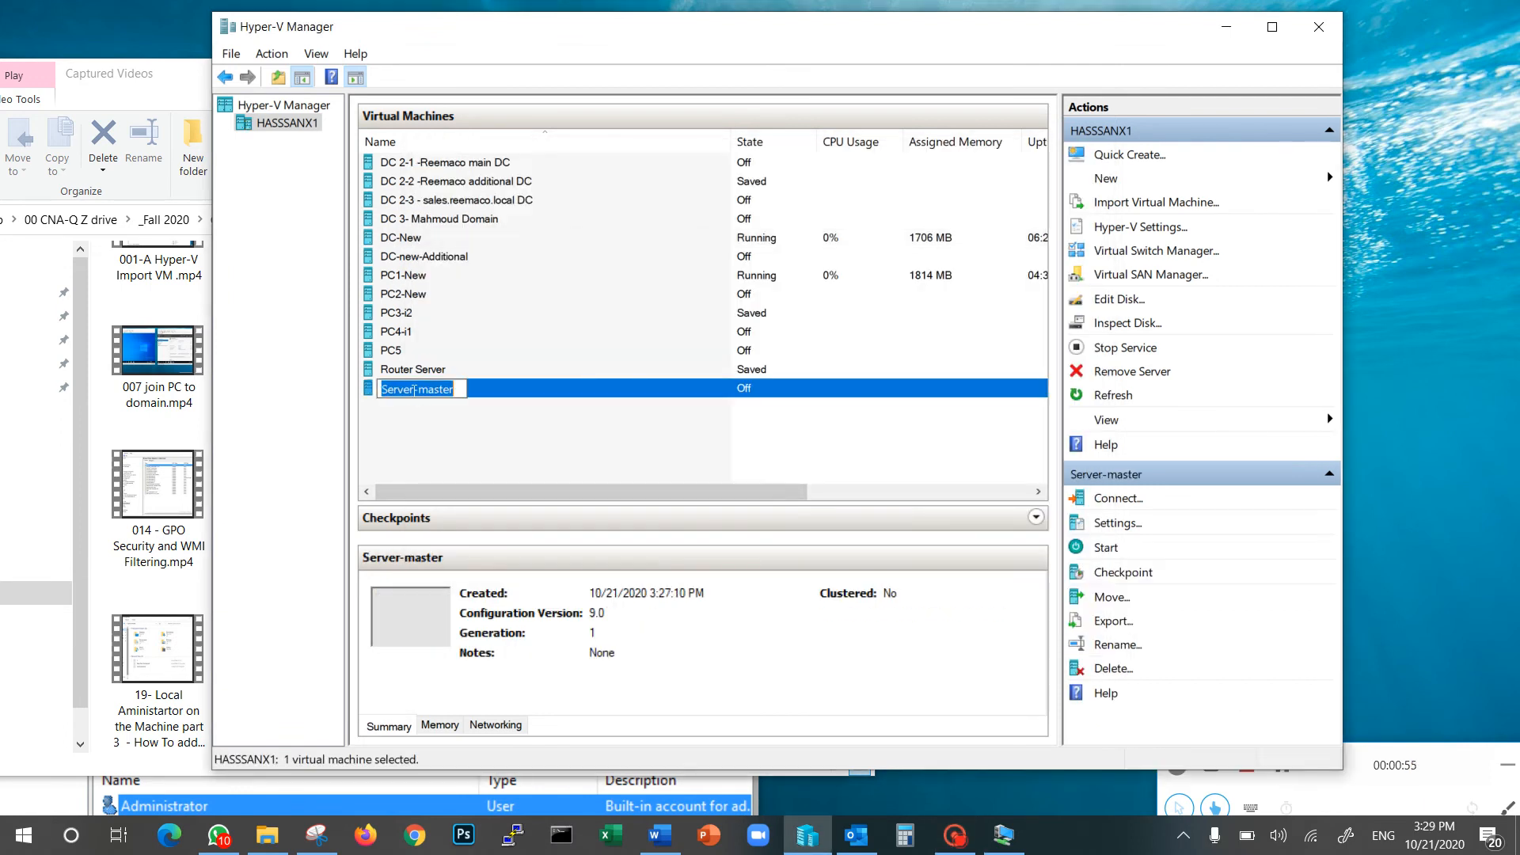
{"action": "type", "text": "c:\\vms\\Dc-New-Child Domain"}
{"action": "key", "text": "shift+Home"}
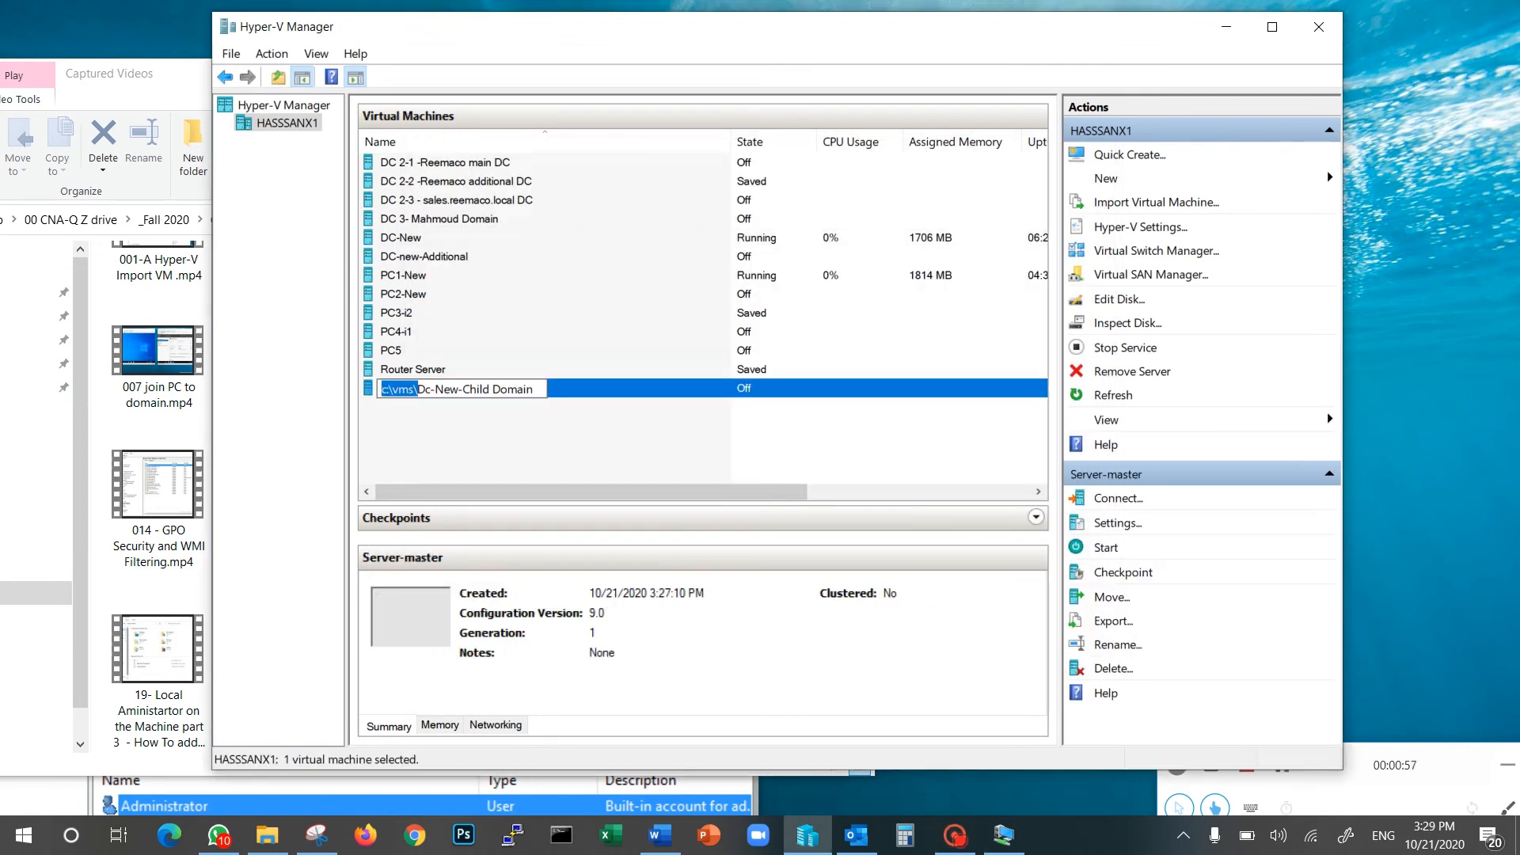
{"action": "key", "text": "BackSpace"}
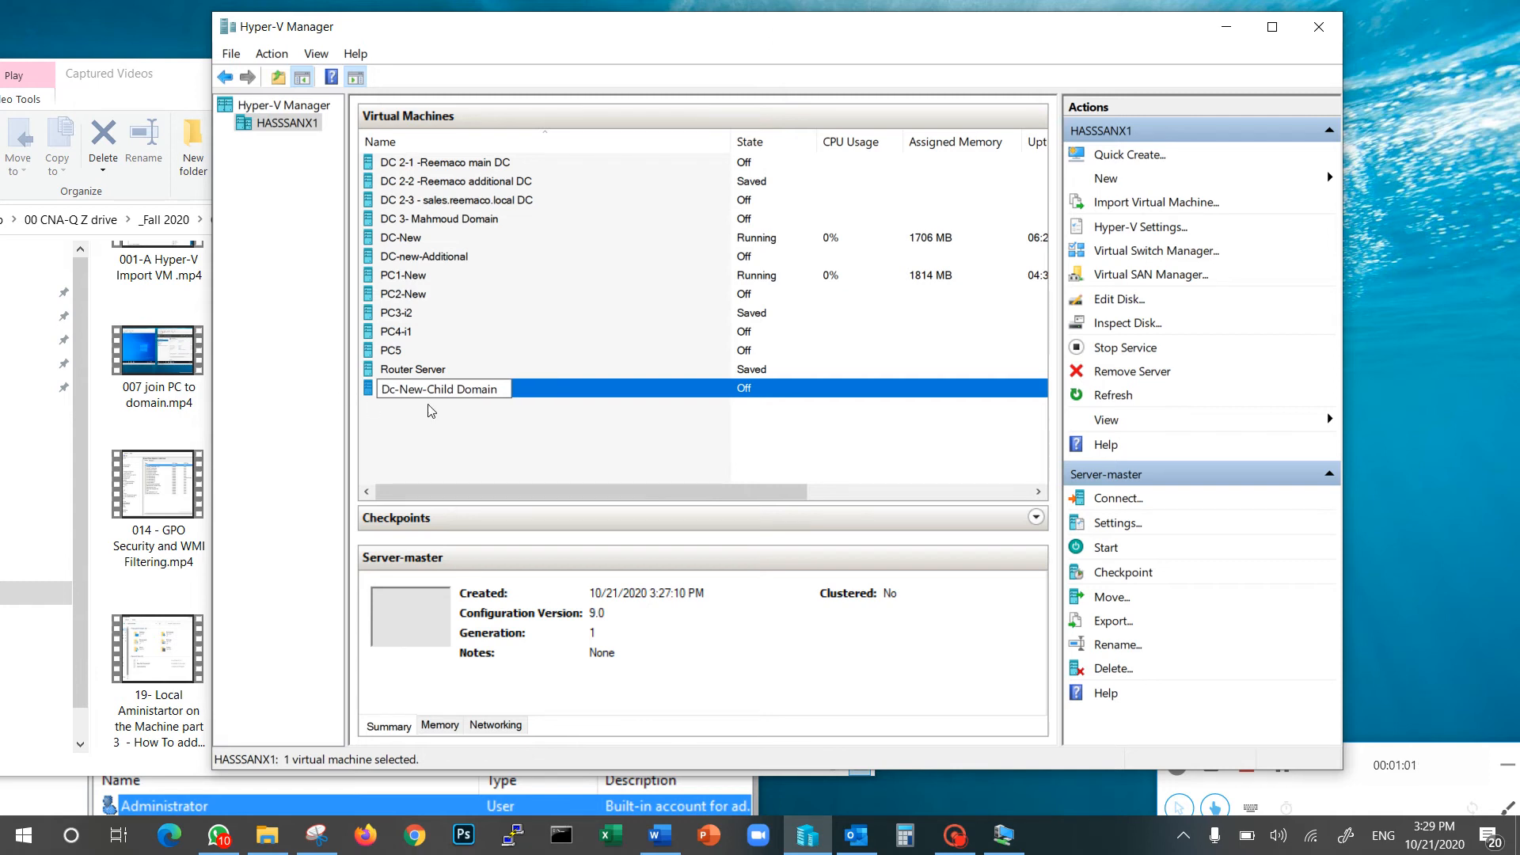
{"action": "key", "text": "Return"}
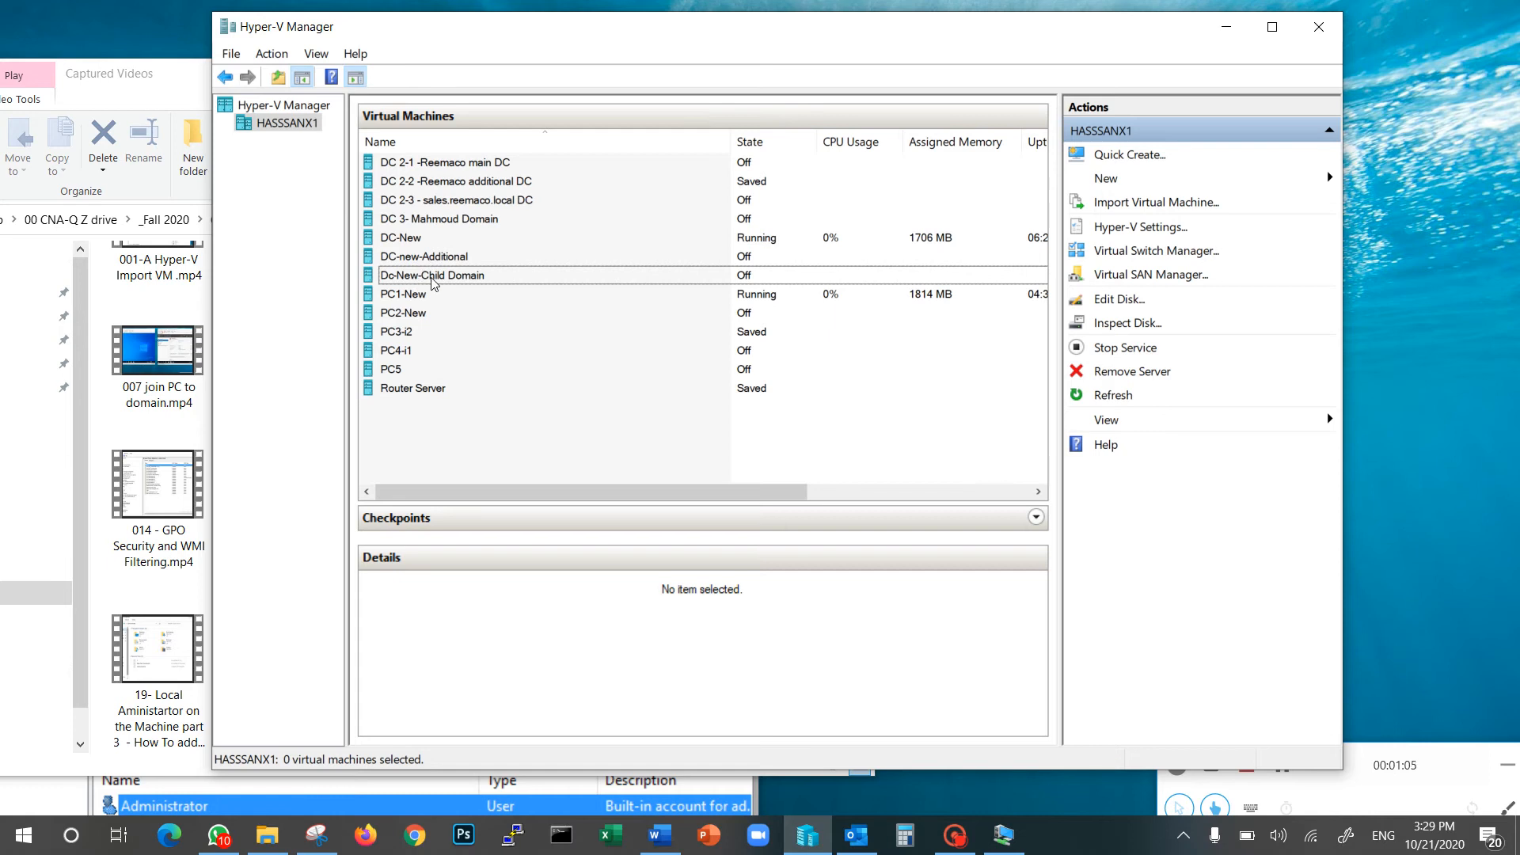
{"action": "left_click", "coordinate": [433, 279]}
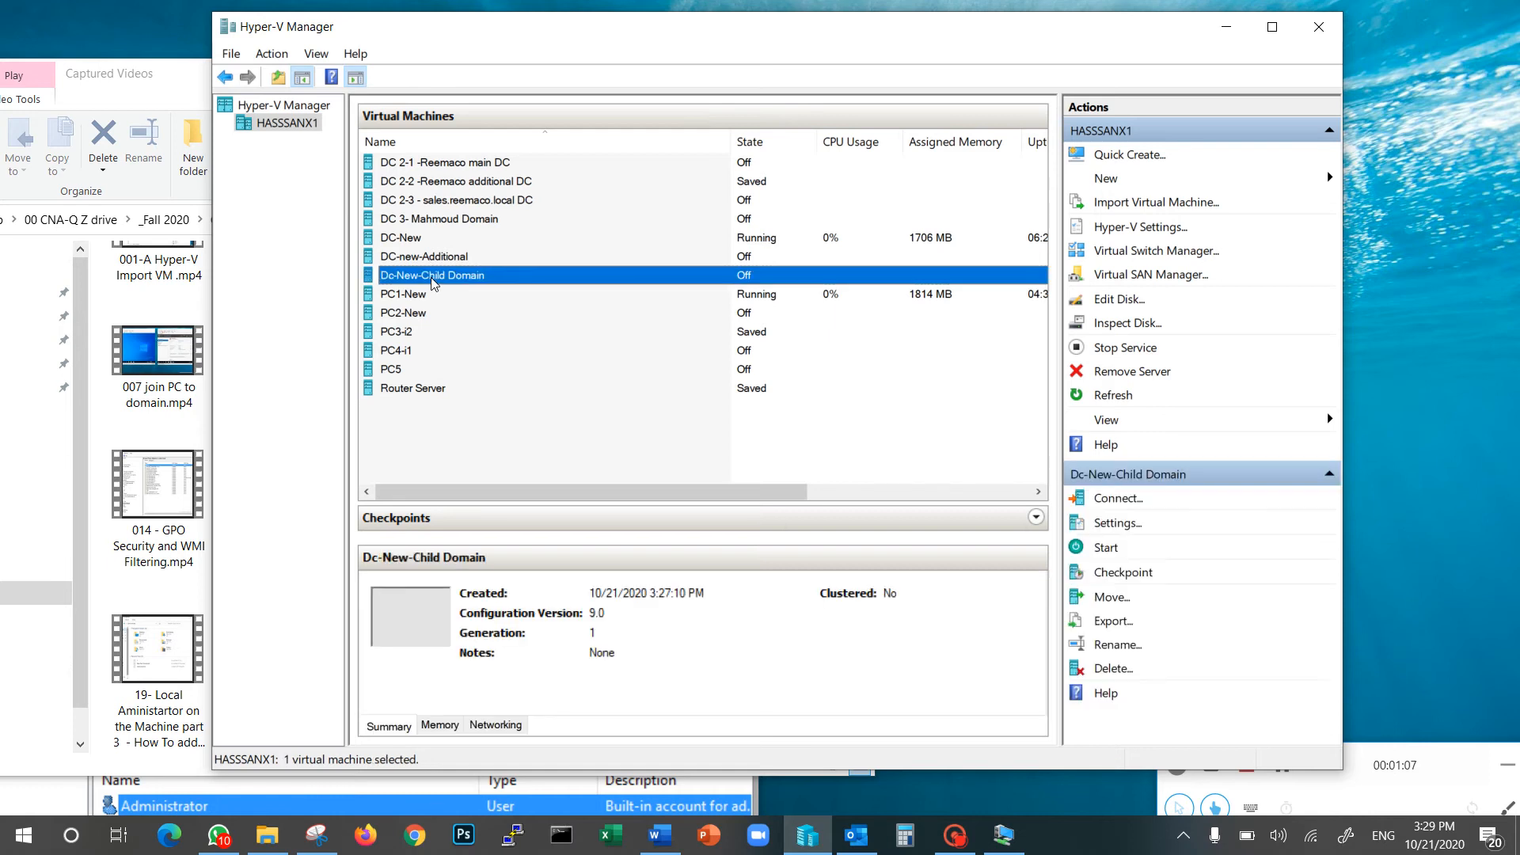
Connect to Dc-New-Child Domain and start it, letting Windows boot to Server Manager
{"action": "double_click", "coordinate": [448, 282]}
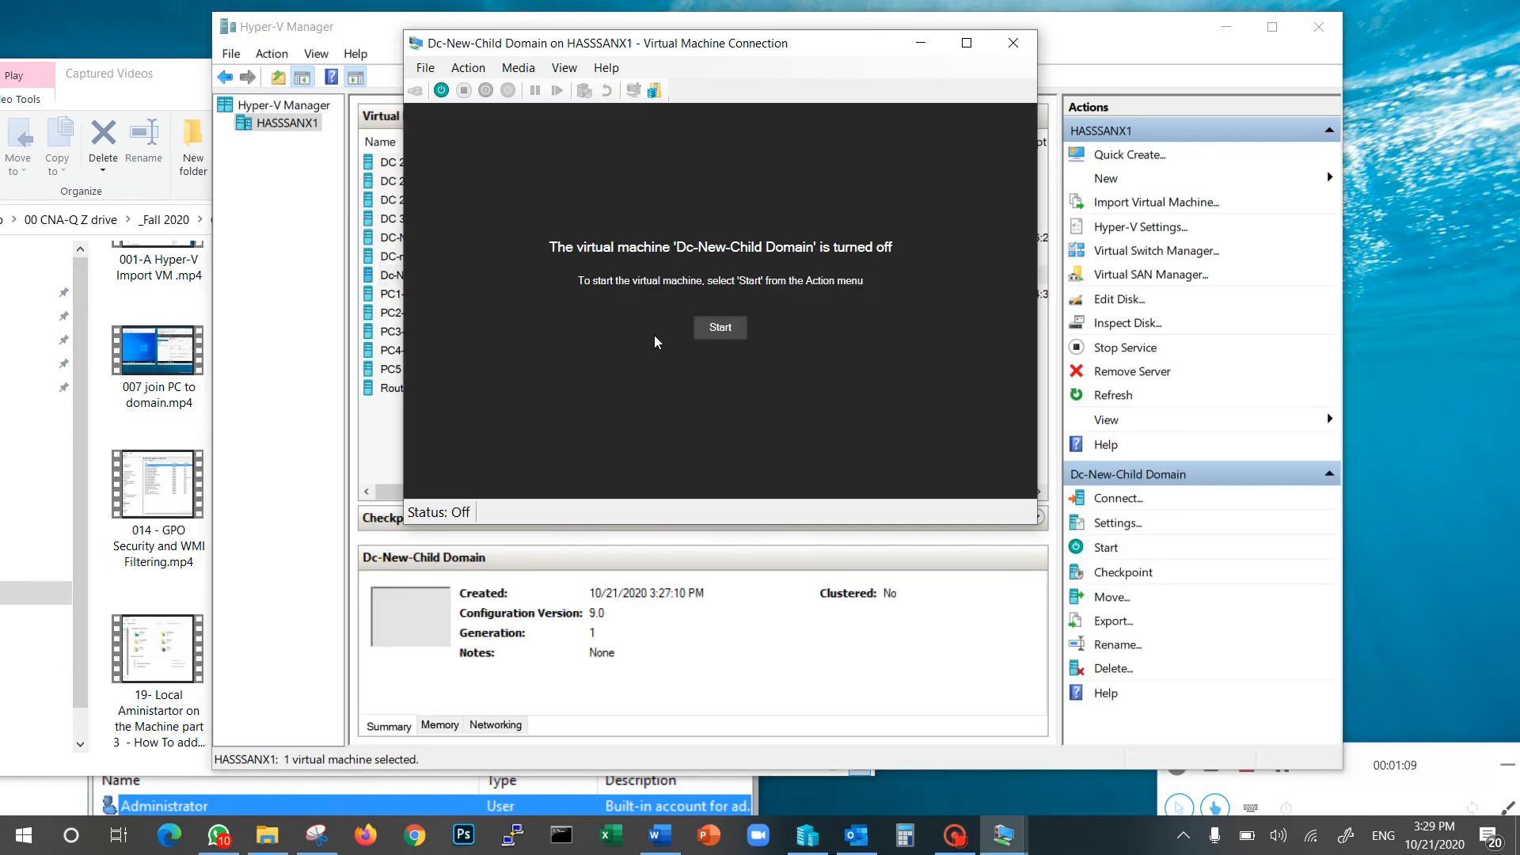
{"action": "left_click", "coordinate": [710, 331]}
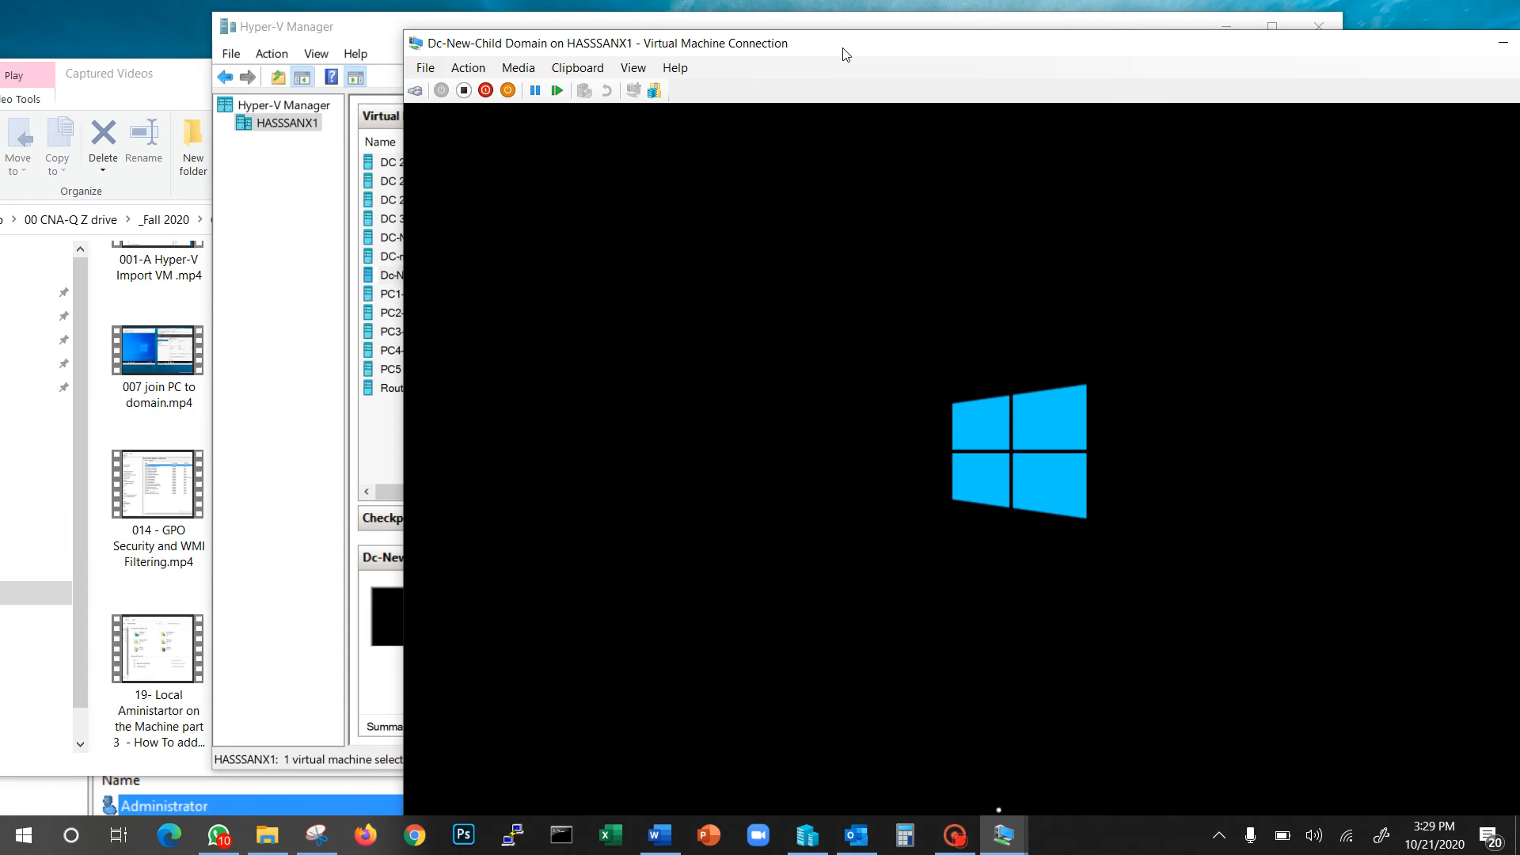
{"action": "left_click_drag", "start_coordinate": [846, 54], "coordinate": [806, 29]}
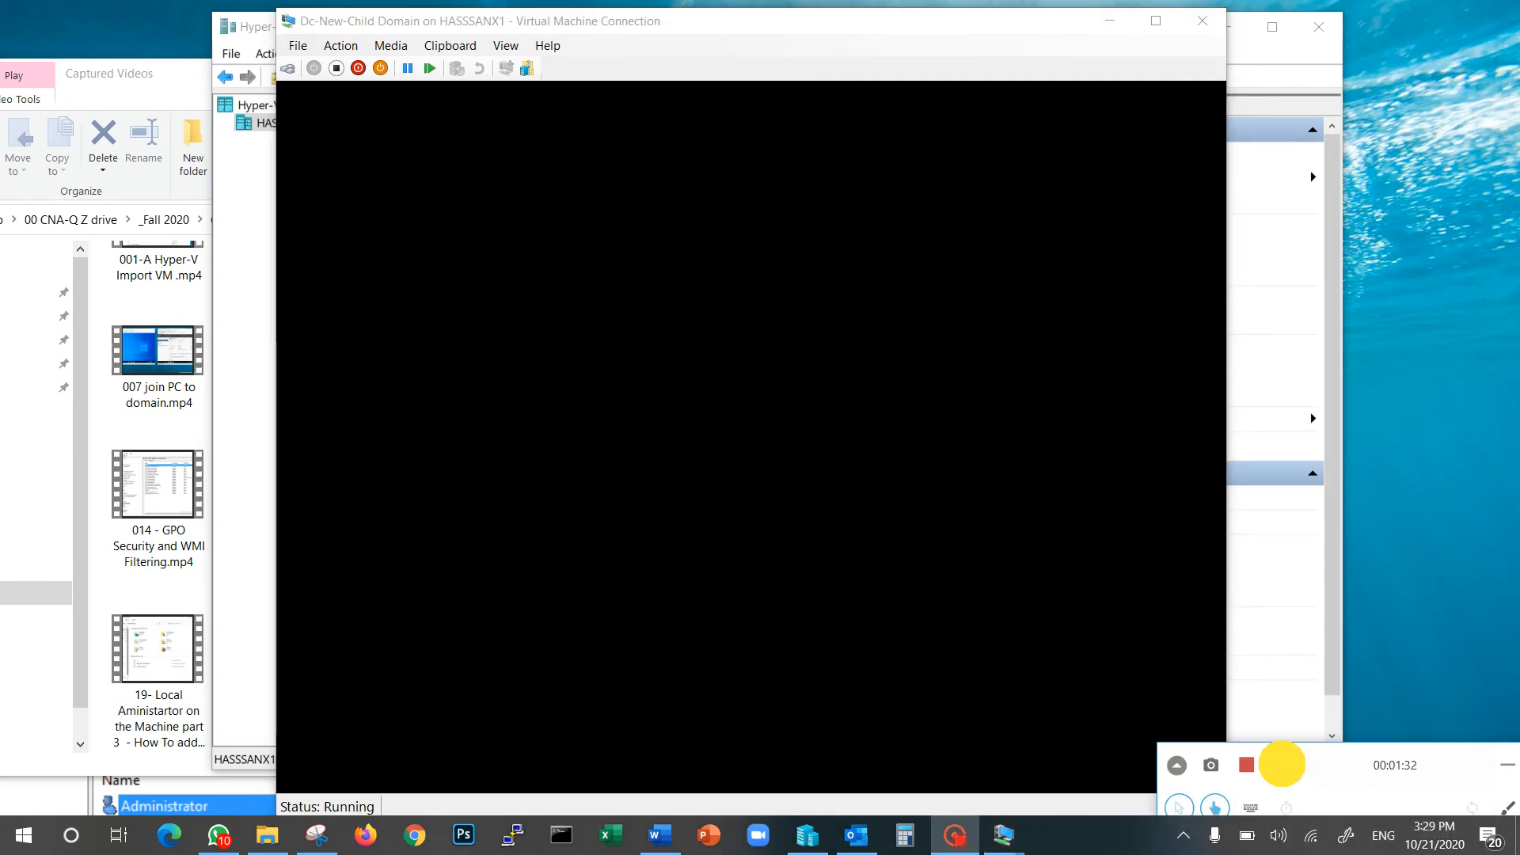
{"action": "left_click", "coordinate": [1282, 765]}
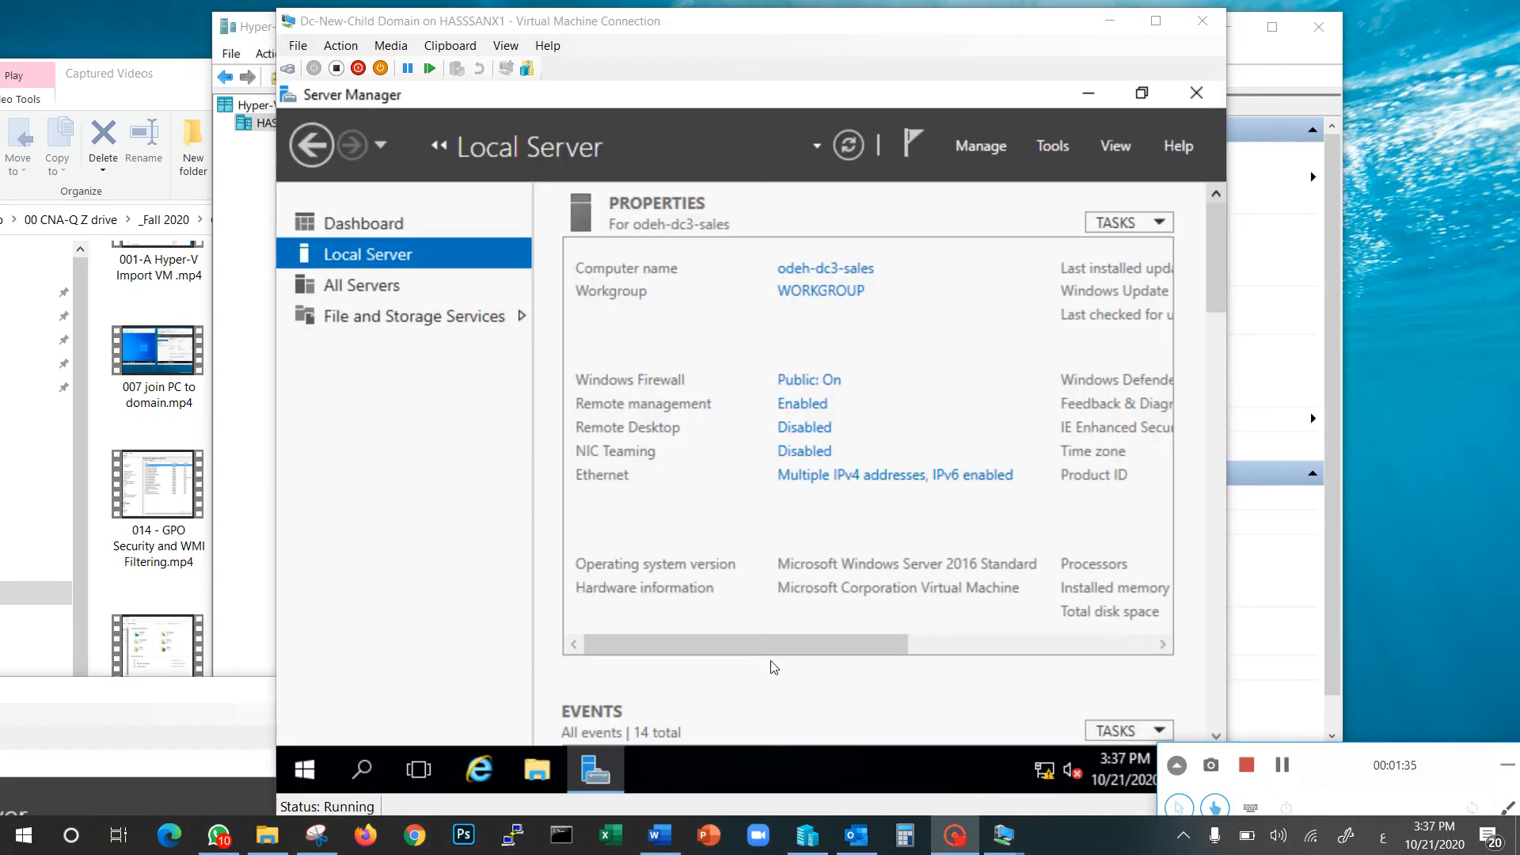
{"action": "left_click", "coordinate": [792, 646]}
{"action": "left_click_drag", "start_coordinate": [897, 640], "coordinate": [729, 647]}
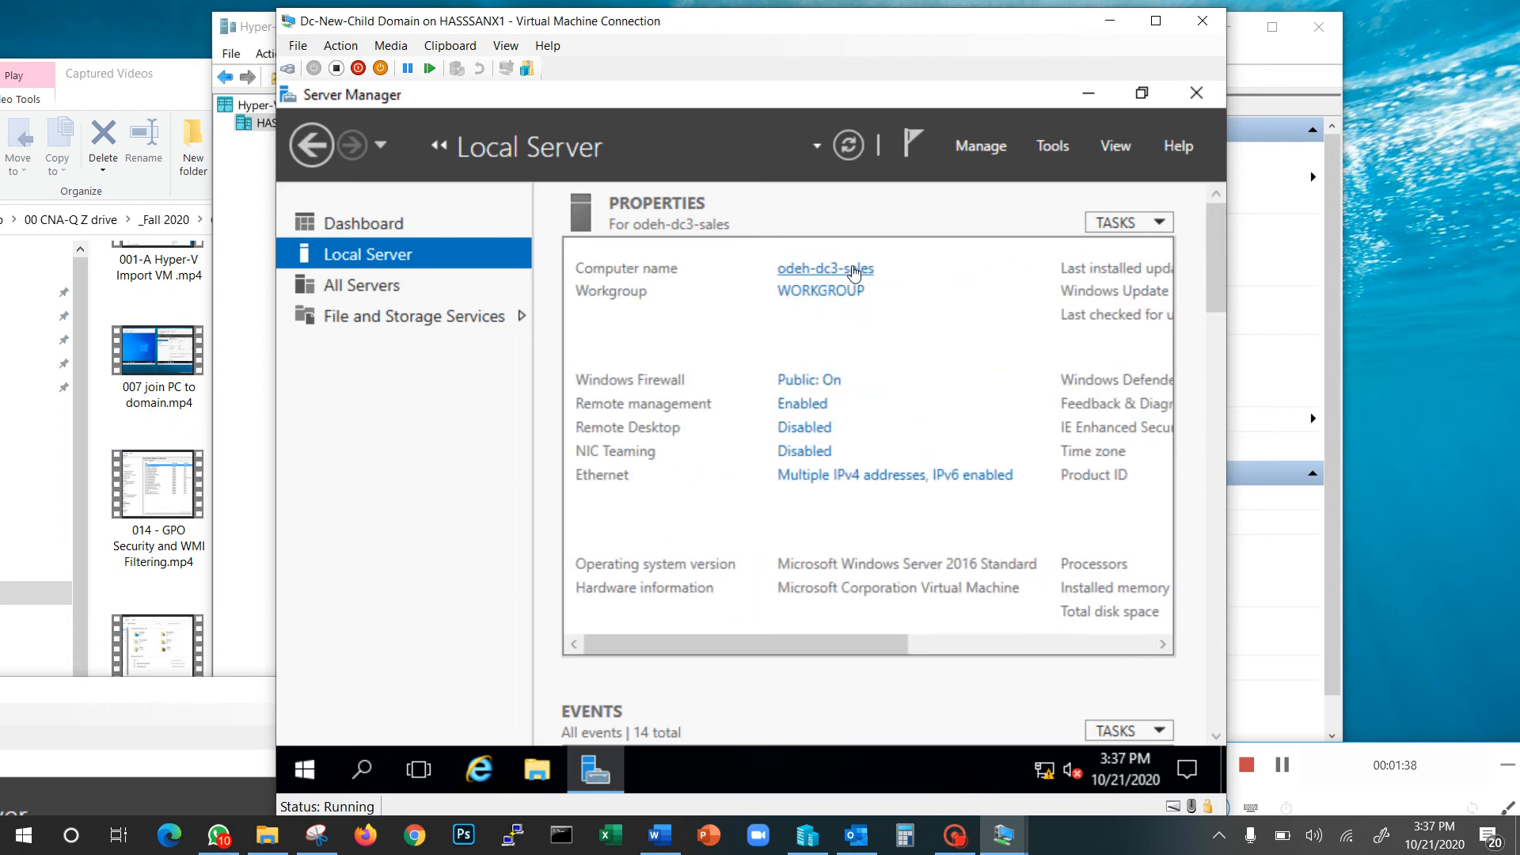
{"action": "left_click", "coordinate": [845, 481]}
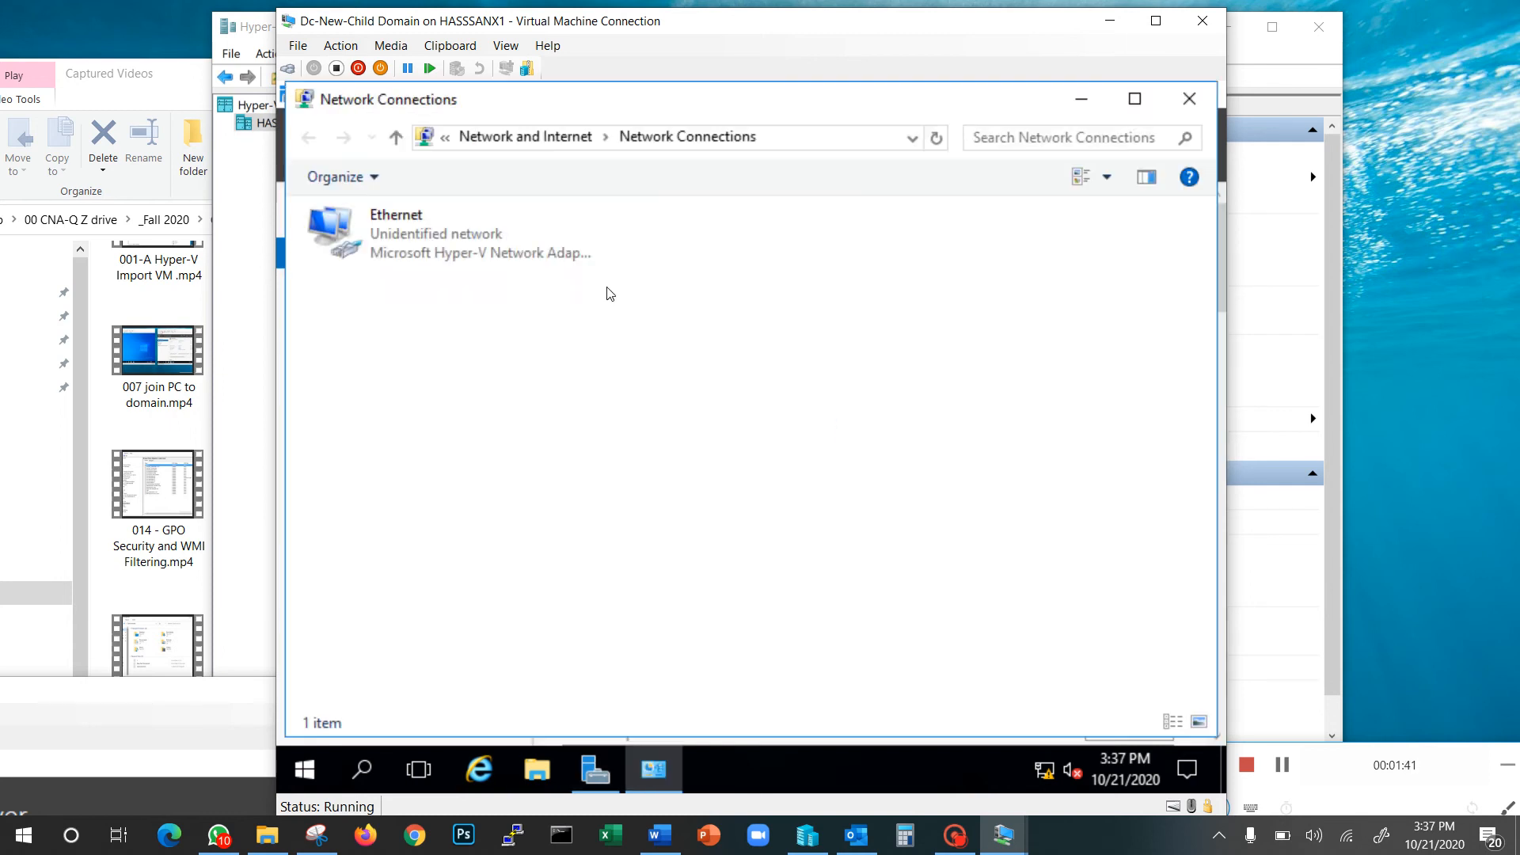
{"action": "right_click", "coordinate": [420, 251]}
{"action": "left_click", "coordinate": [470, 473]}
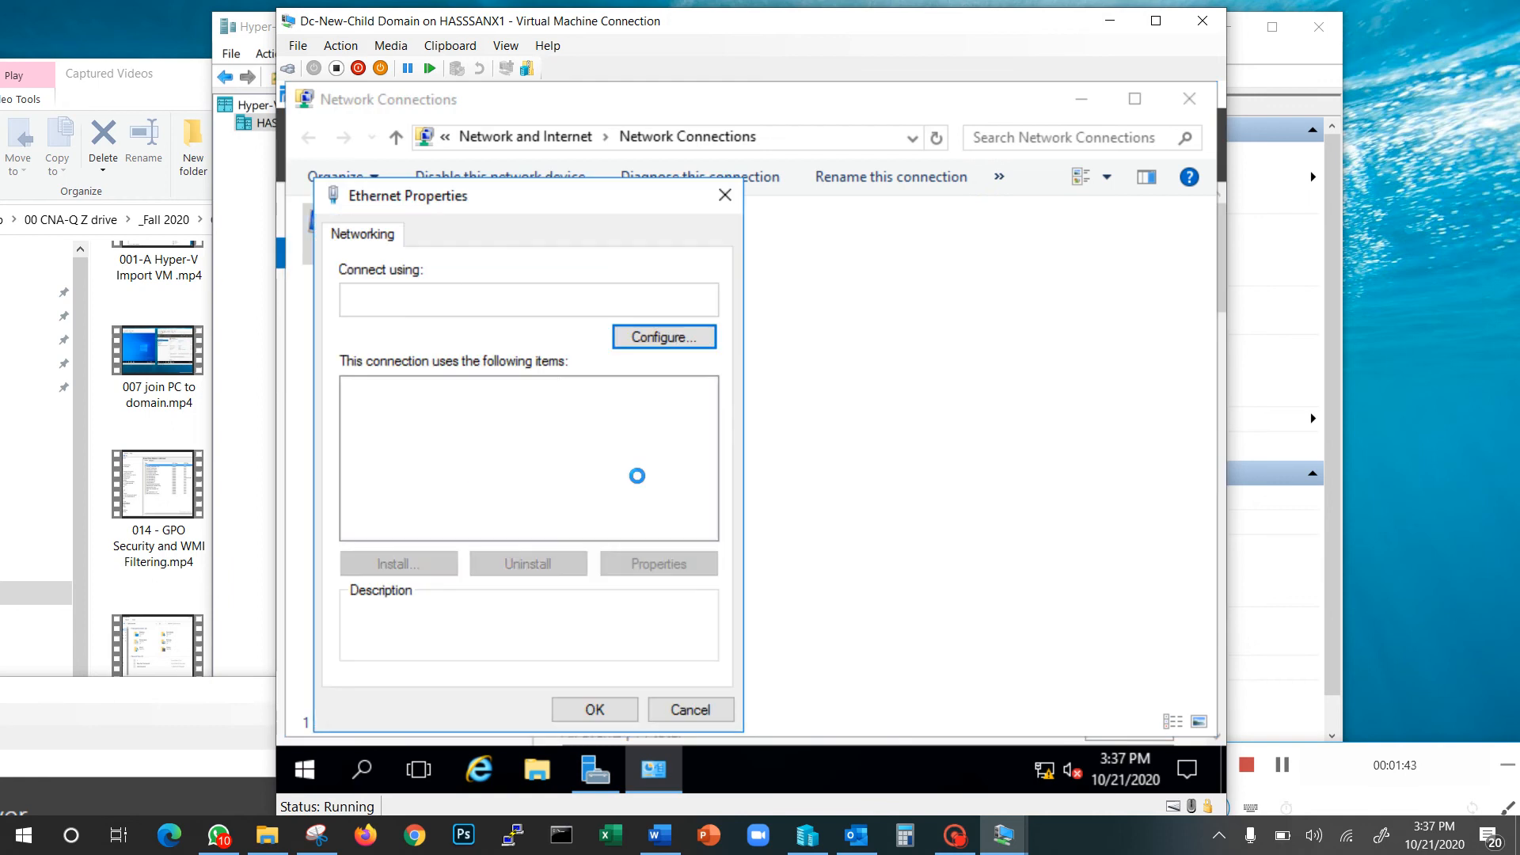
{"action": "double_click", "coordinate": [530, 448]}
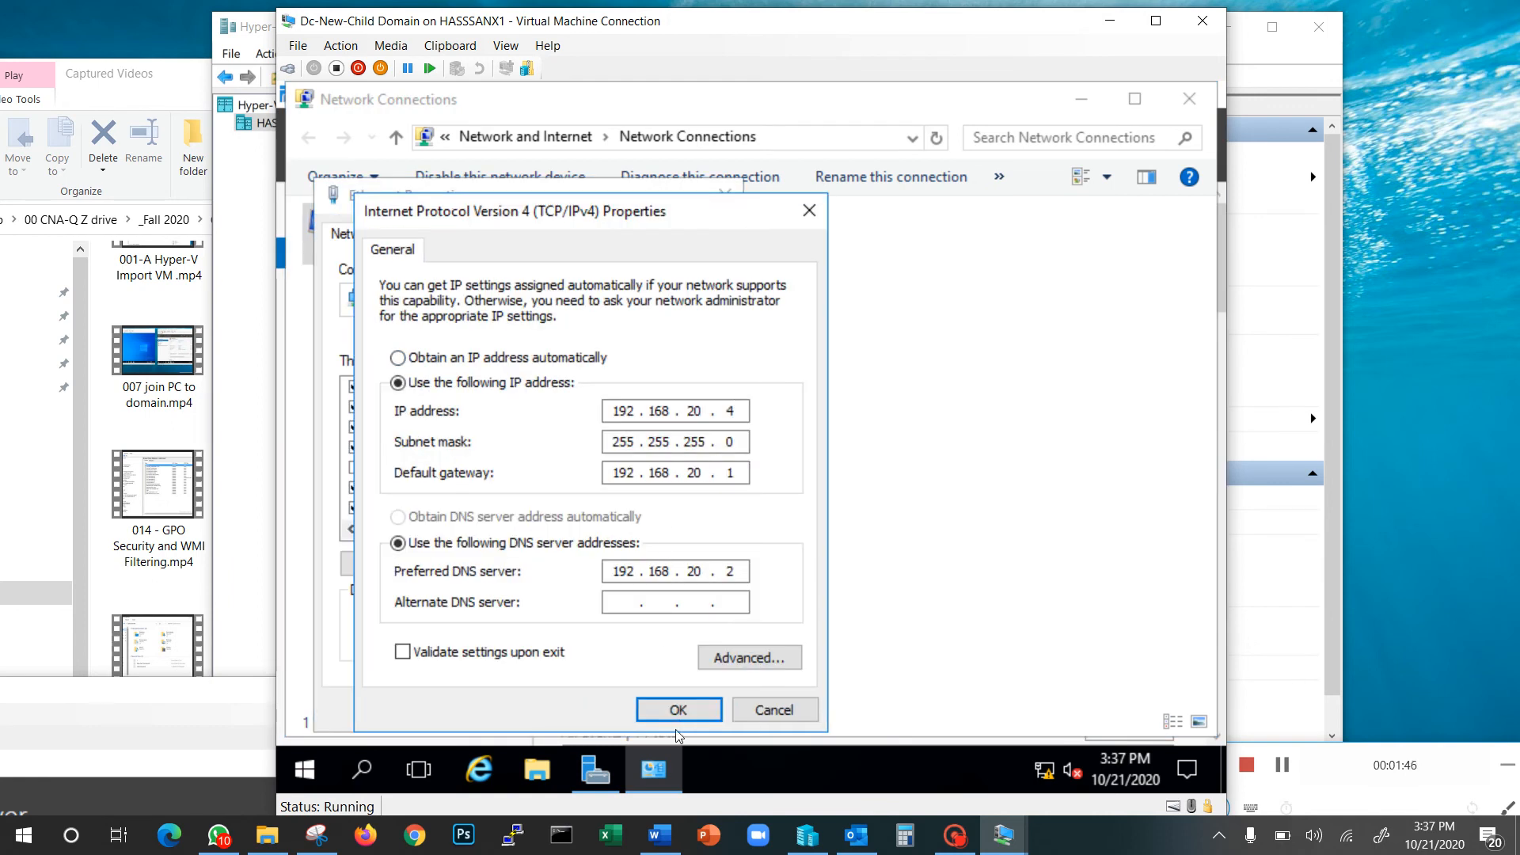
{"action": "left_click", "coordinate": [679, 709]}
{"action": "left_click", "coordinate": [597, 710]}
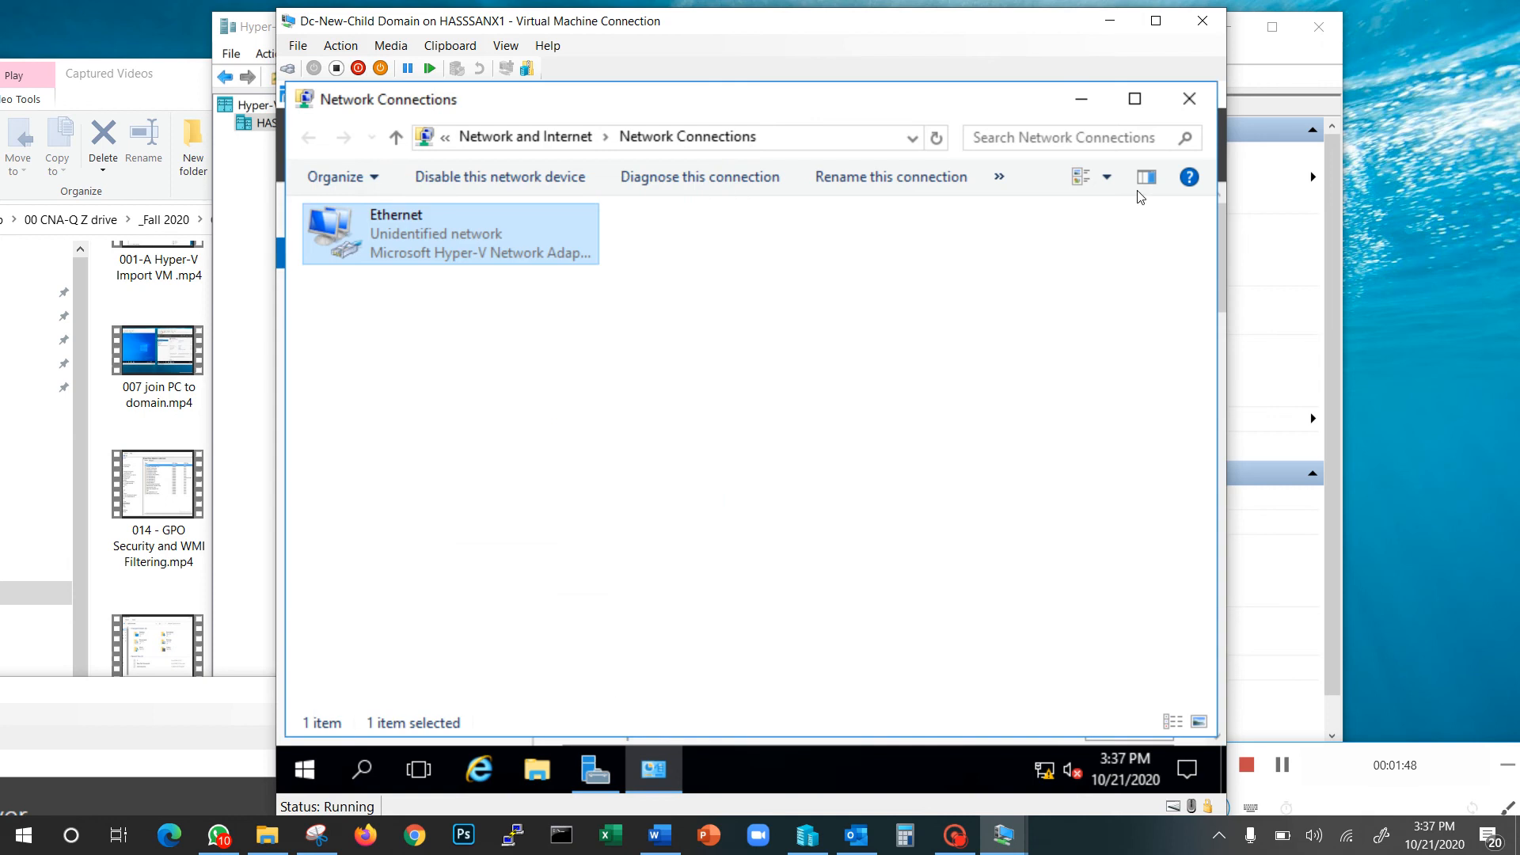
{"action": "left_click", "coordinate": [1190, 98]}
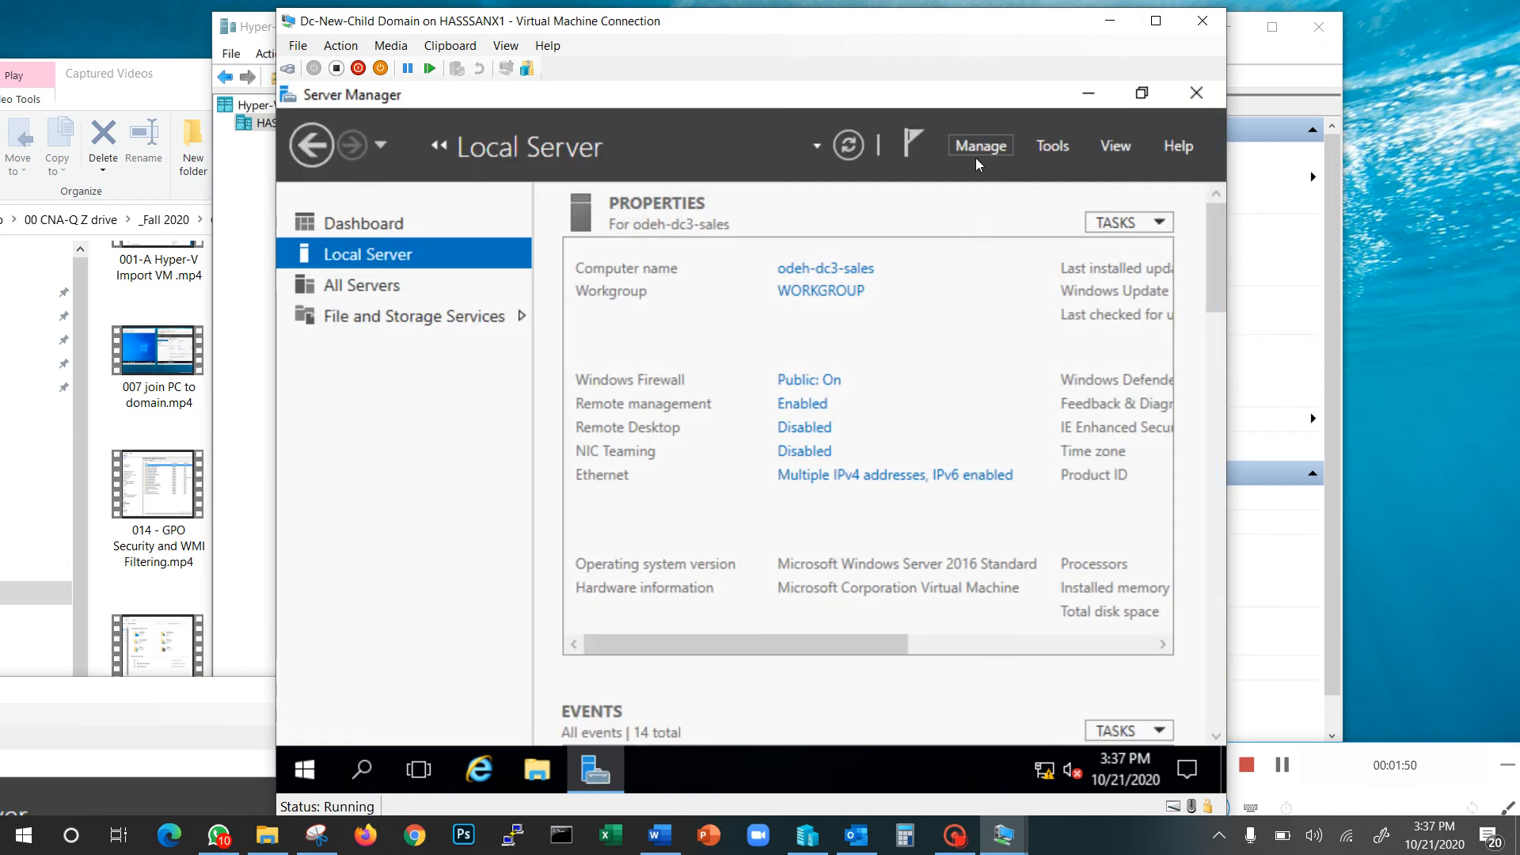
{"action": "left_click", "coordinate": [978, 149]}
Install the Active Directory Domain Services role through Add Roles and Features
{"action": "left_click", "coordinate": [1002, 181]}
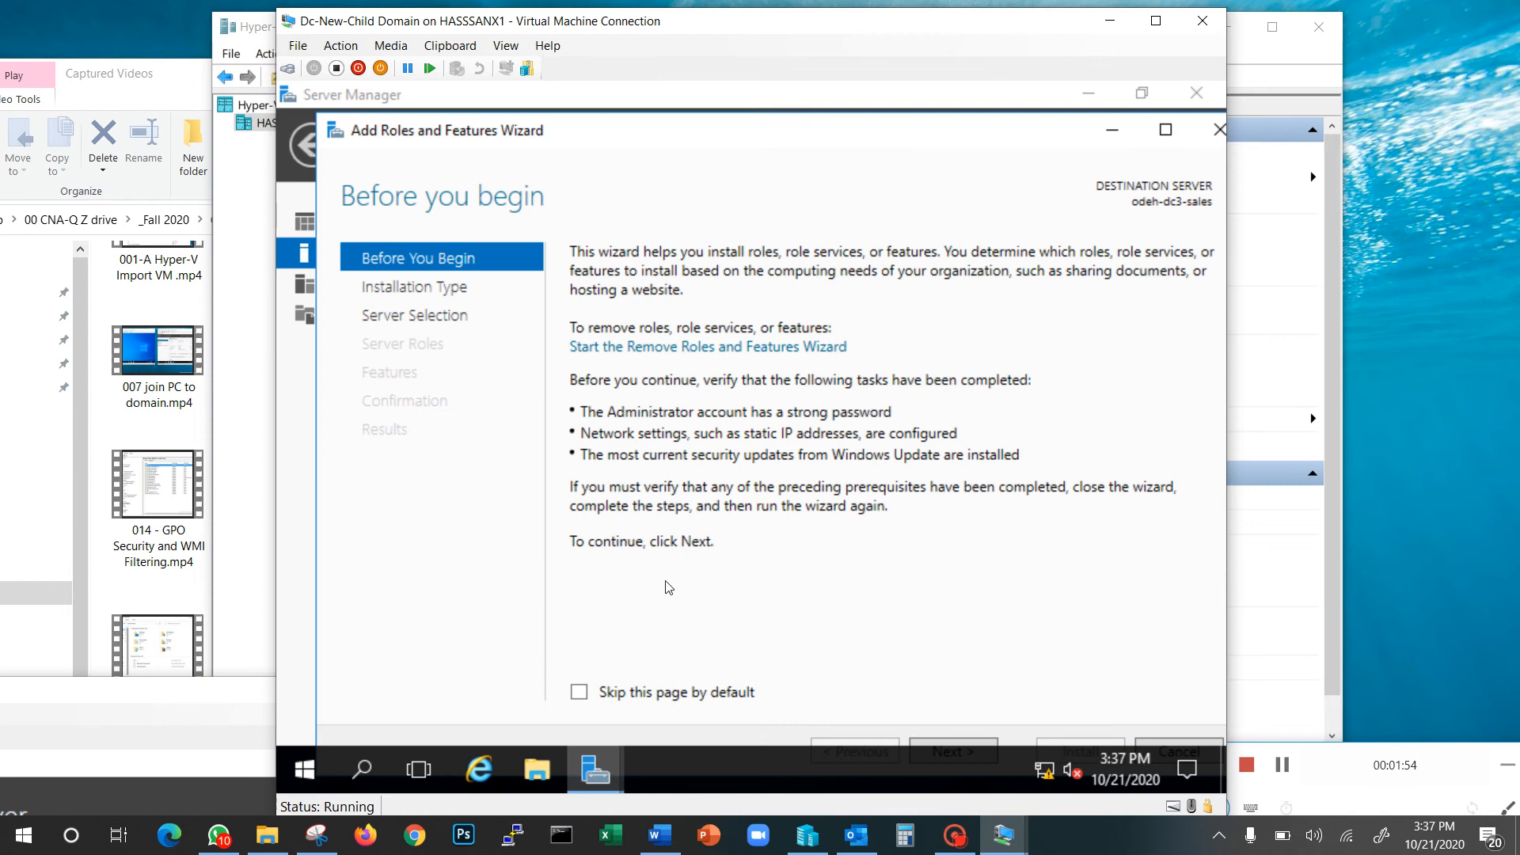
{"action": "left_click", "coordinate": [1166, 129]}
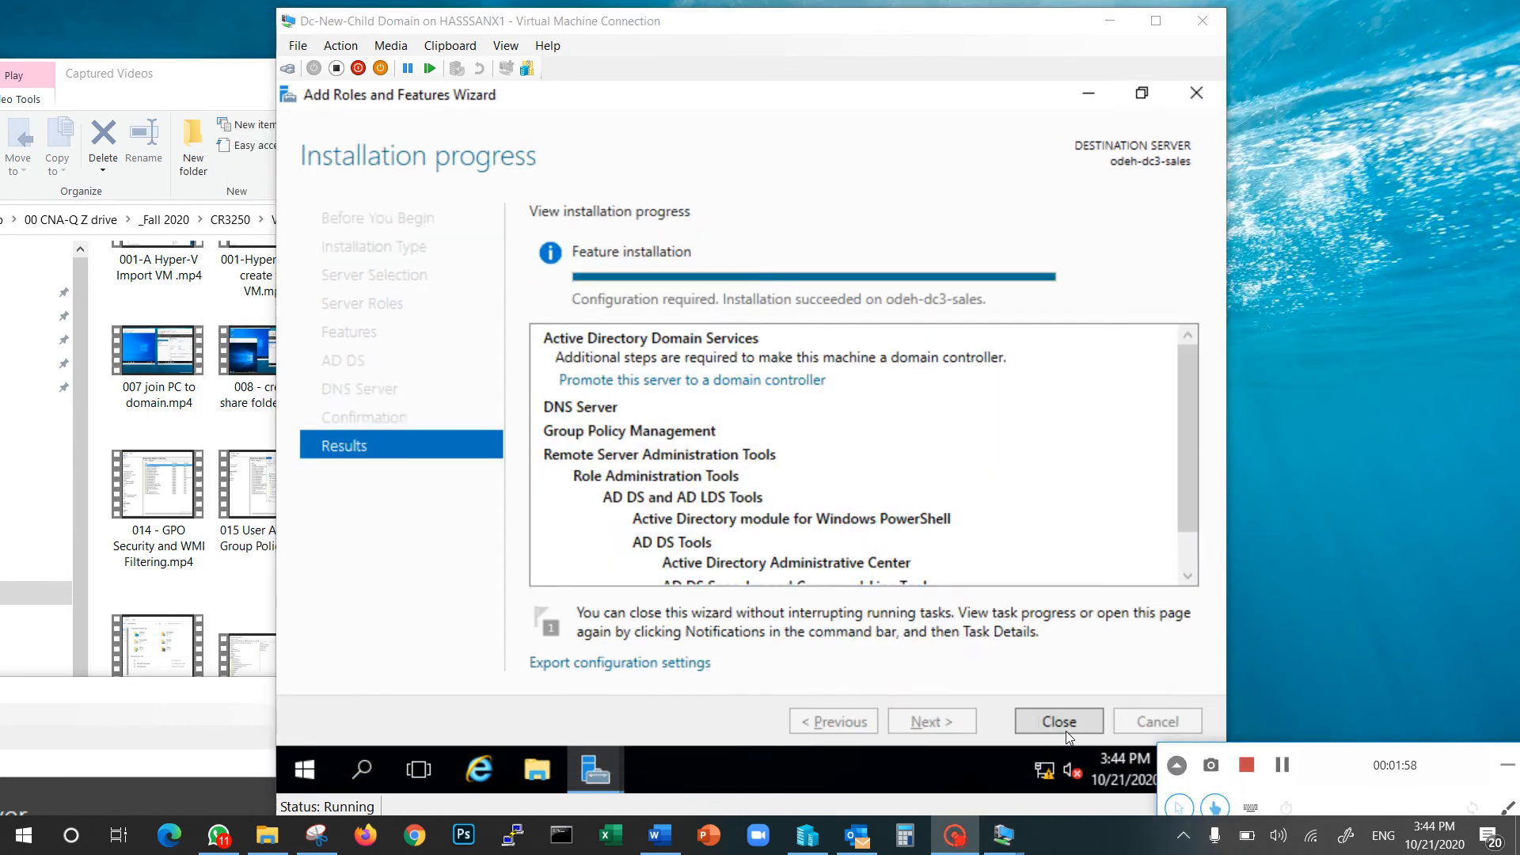
{"action": "left_click", "coordinate": [1047, 725]}
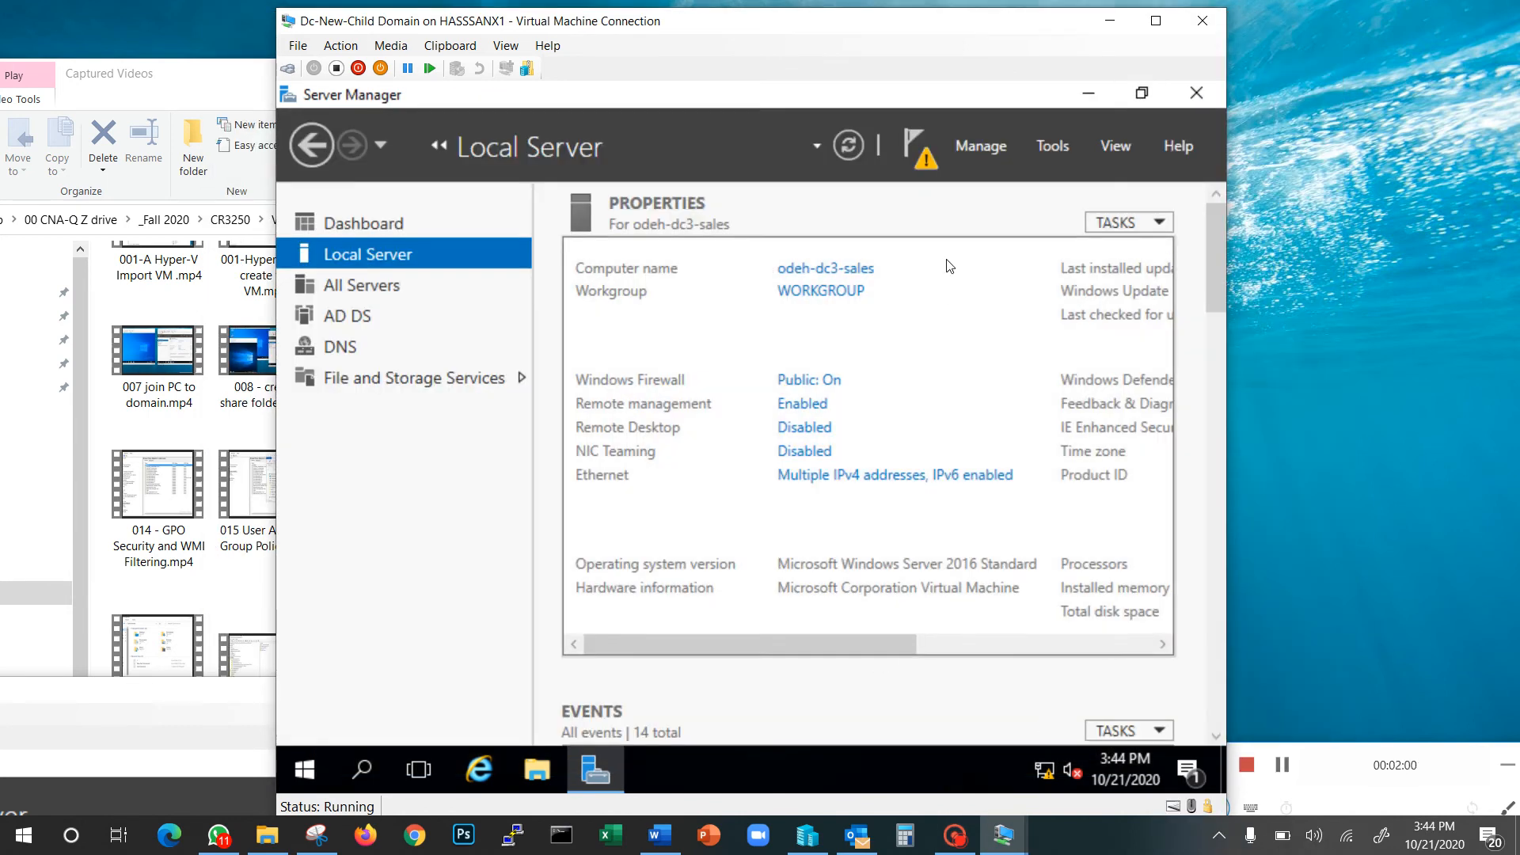
Launch 'Promote this server to a domain controller' and maximize the AD DS wizard
{"action": "left_click", "coordinate": [926, 158]}
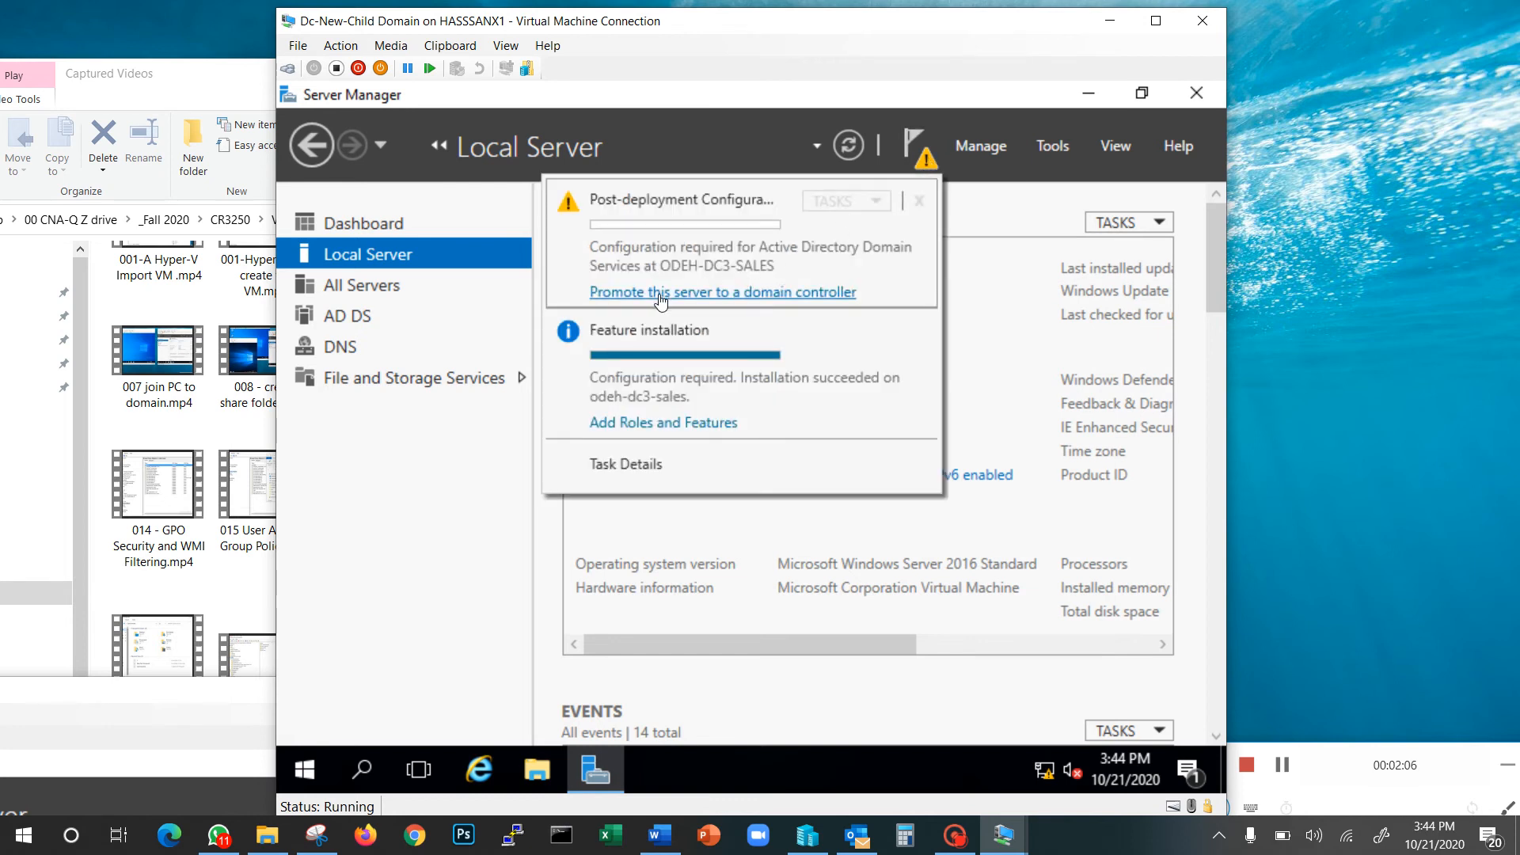
{"action": "left_click", "coordinate": [666, 294]}
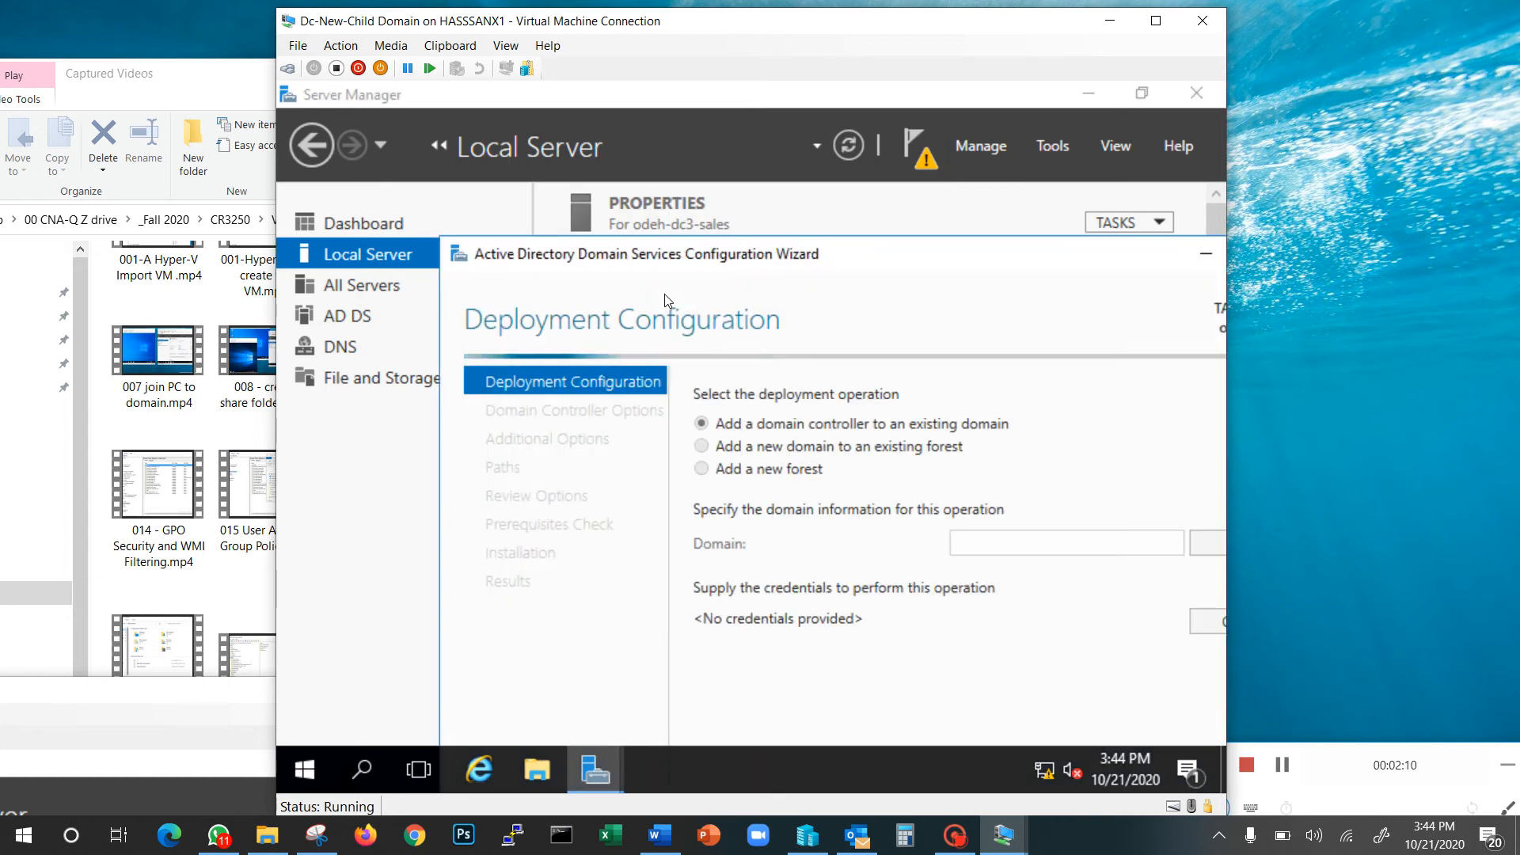
{"action": "double_click", "coordinate": [767, 258]}
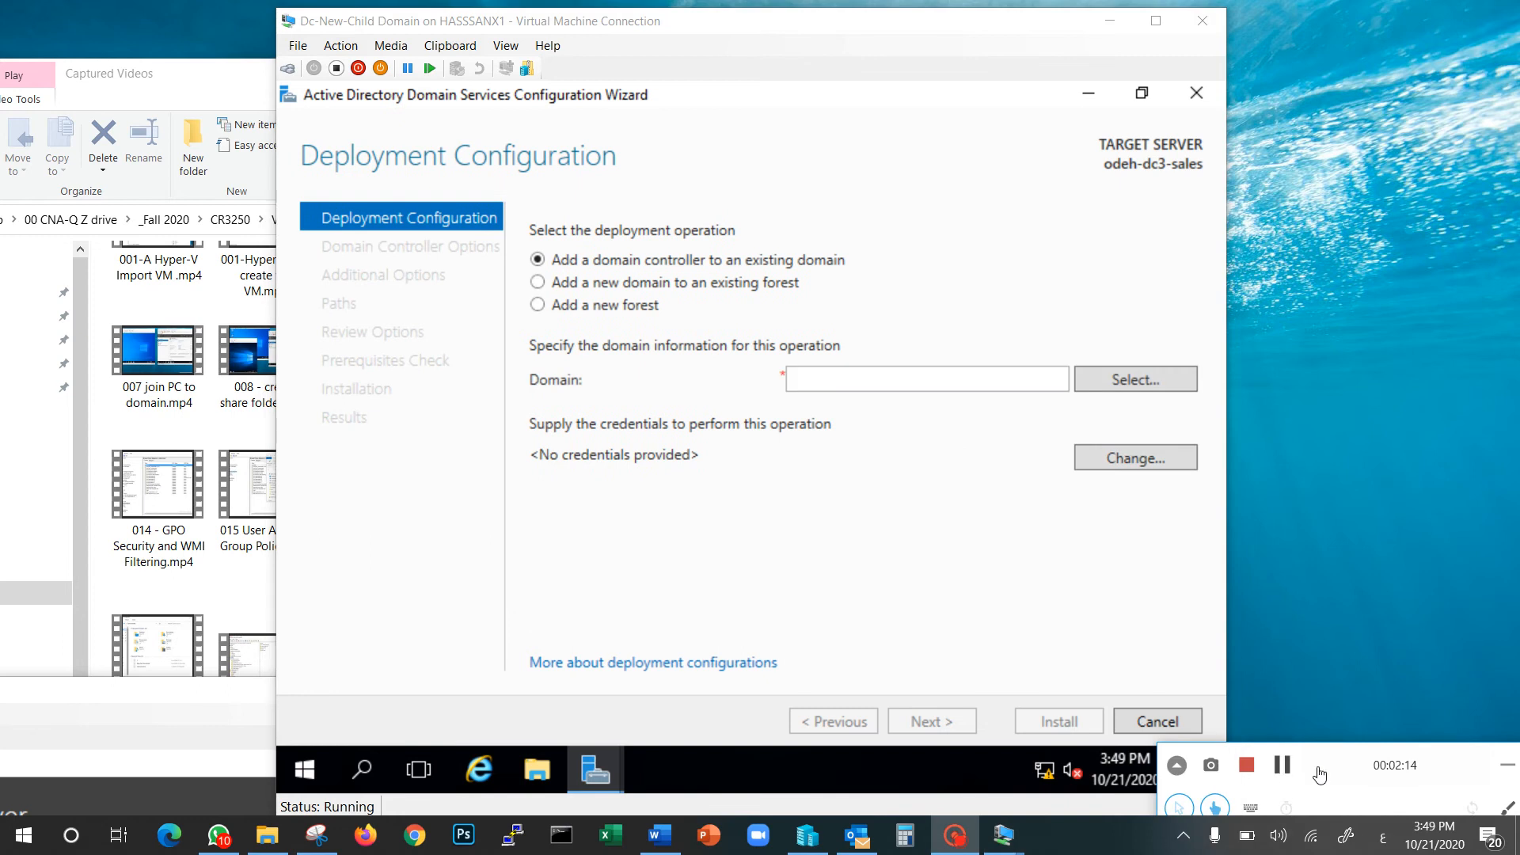
Choose a new child domain in the existing forest, parent odeh.local, new name hassan.local
{"action": "left_click", "coordinate": [538, 285]}
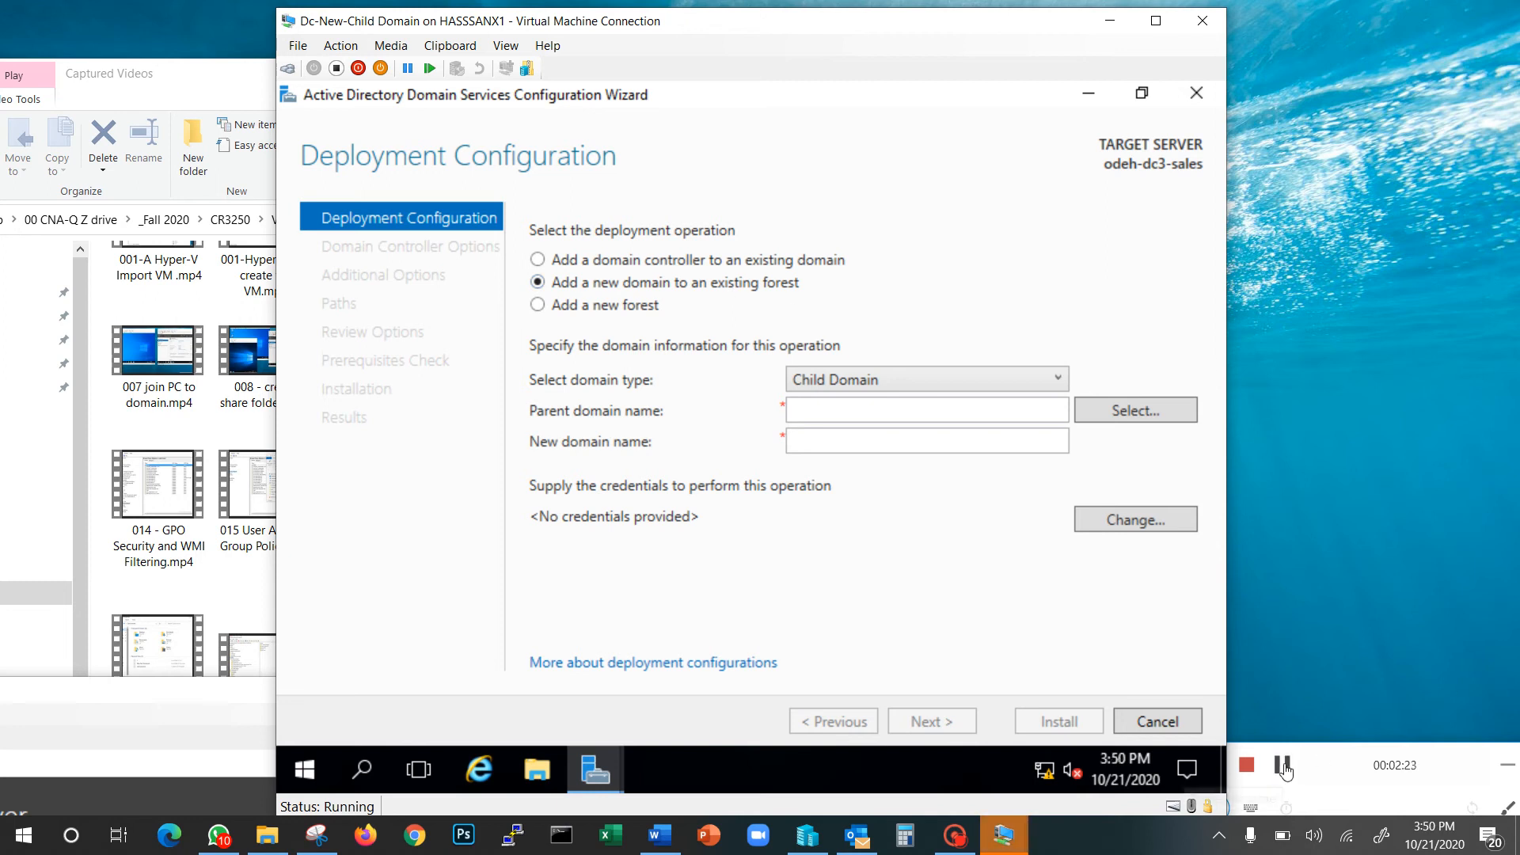
{"action": "left_click", "coordinate": [1283, 766]}
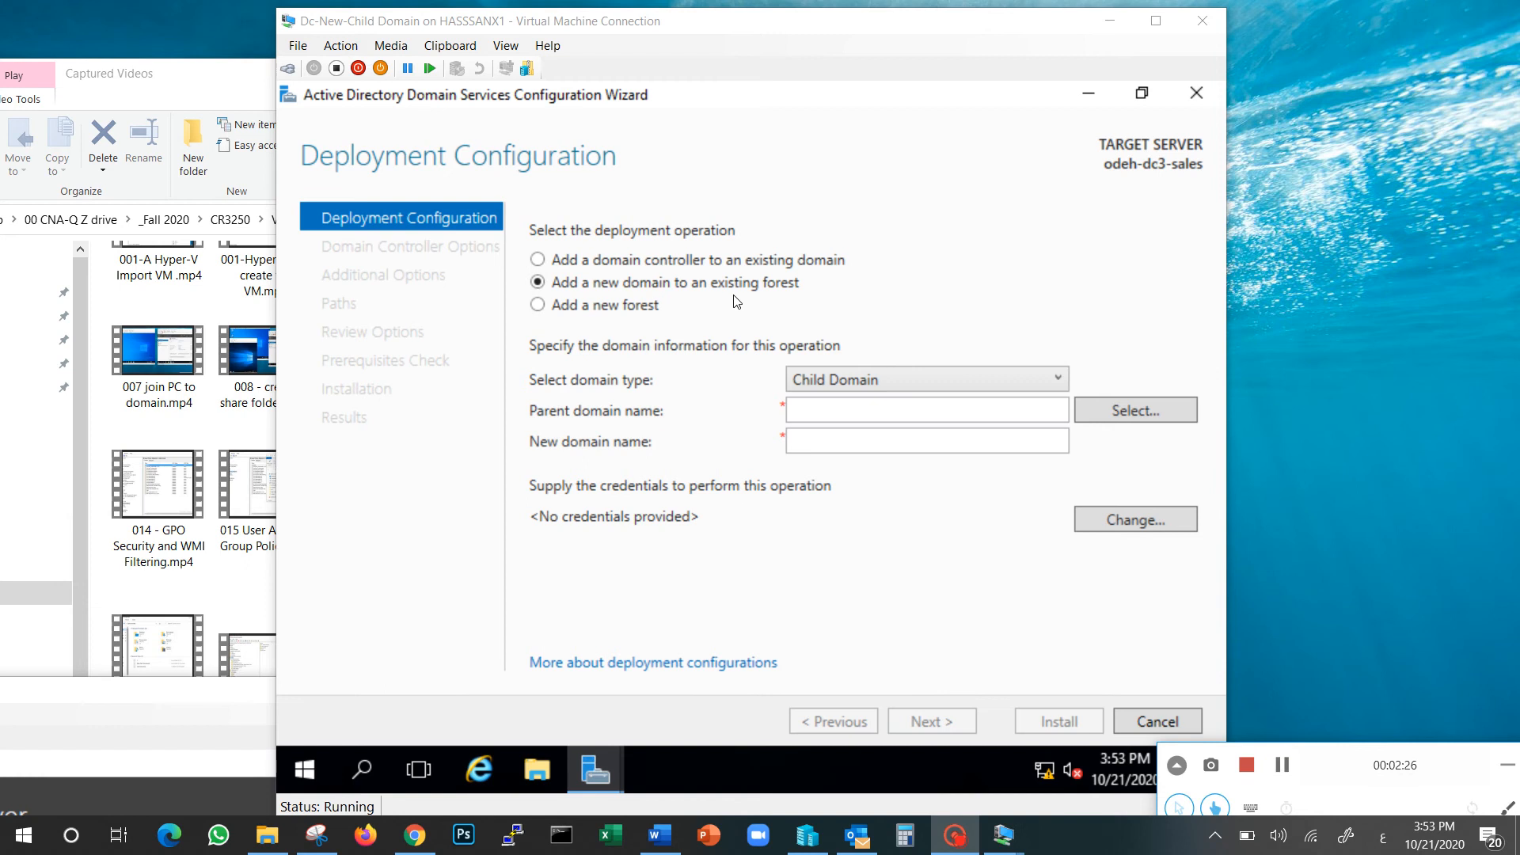
{"action": "left_click", "coordinate": [841, 411]}
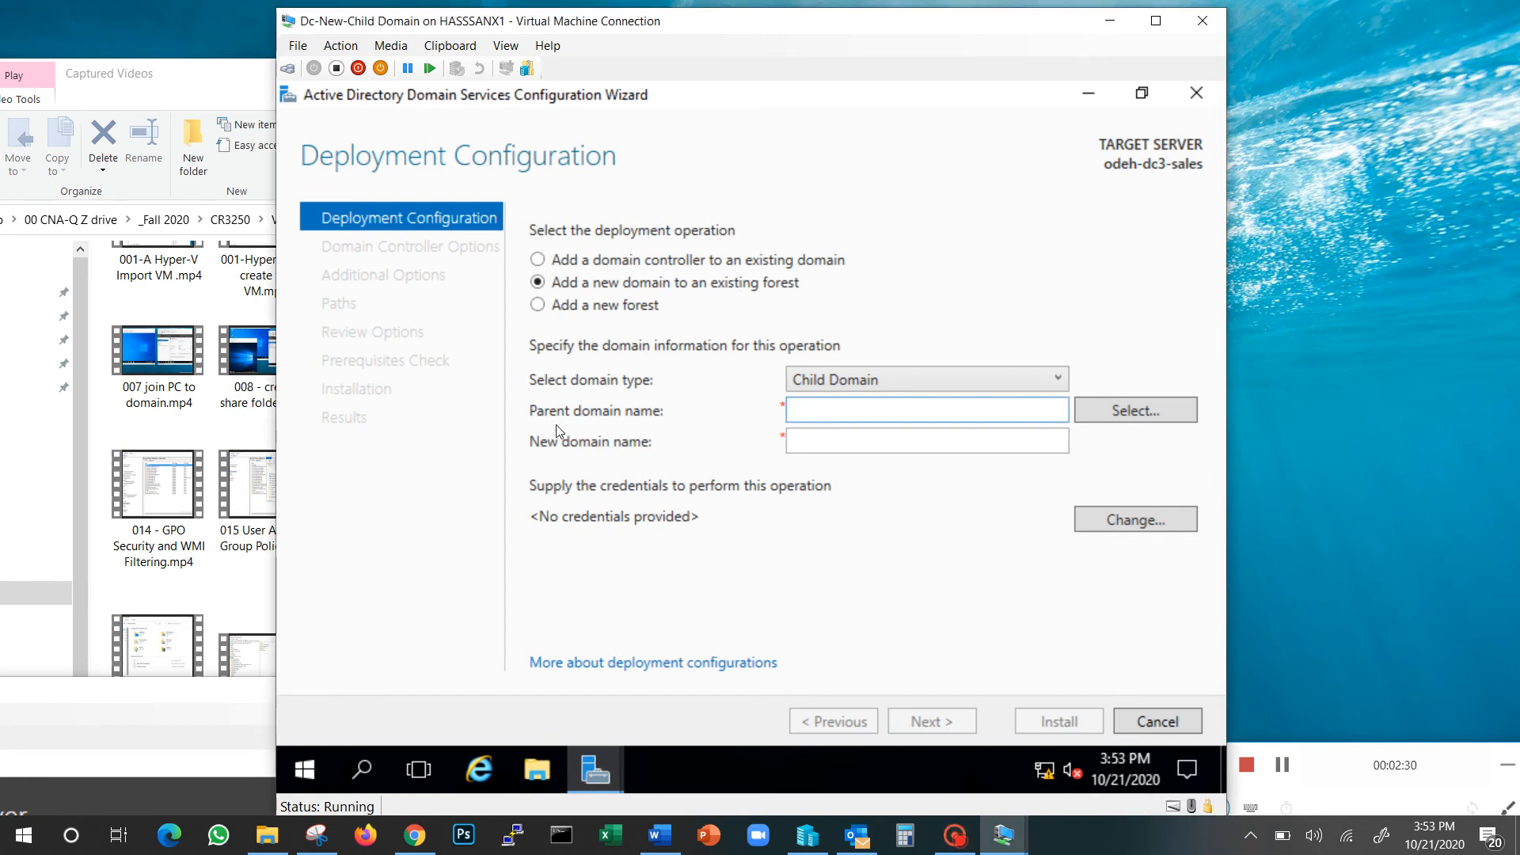
{"action": "type", "text": "odeh.local"}
{"action": "key", "text": "Tab"}
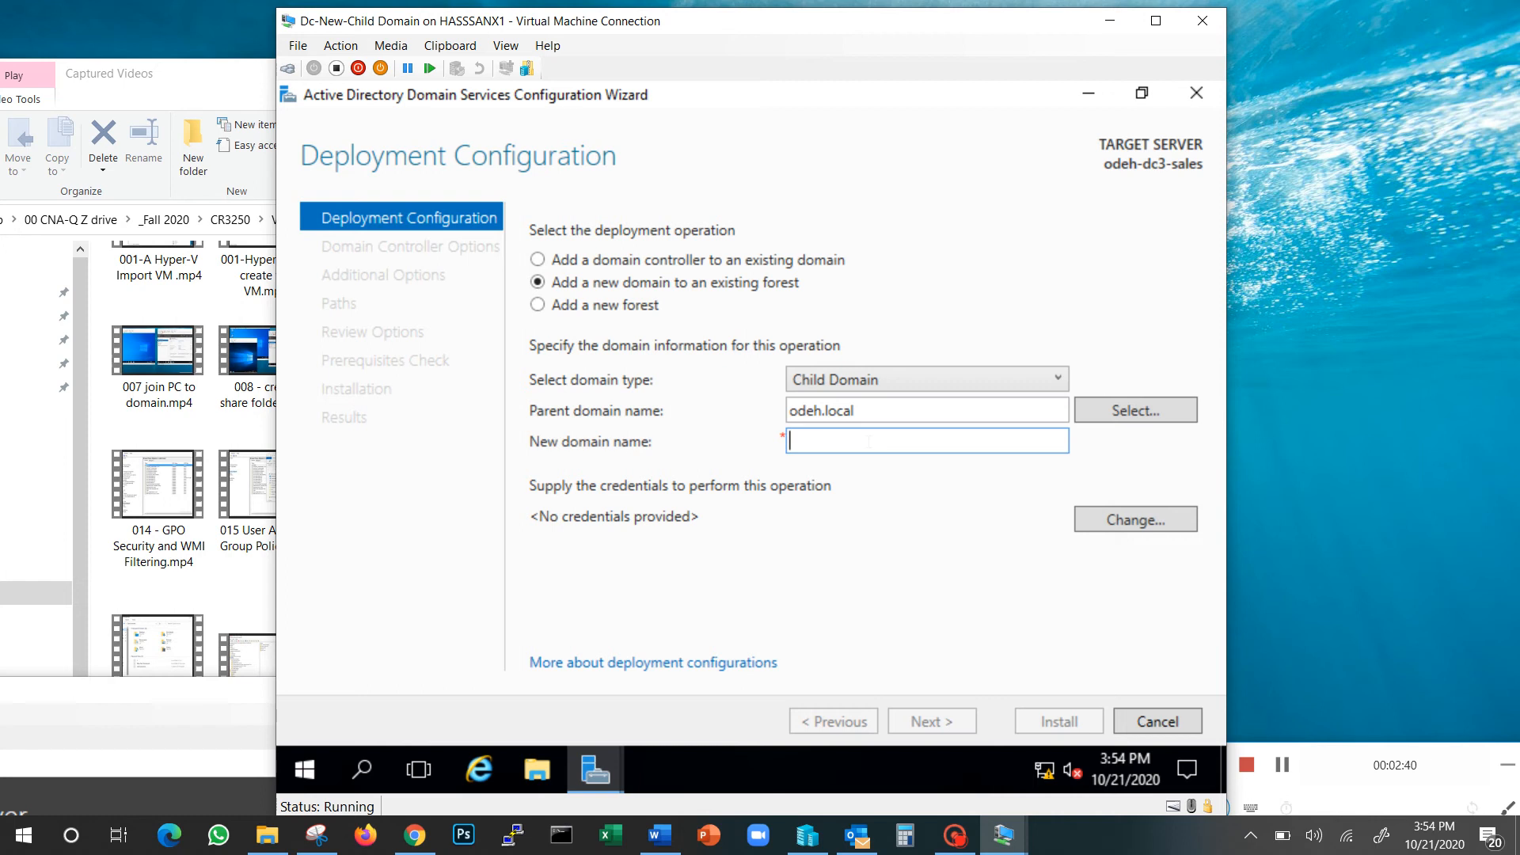
{"action": "type", "text": "hassan.local"}
Abandon the administrator credentials entry and change the new domain name to sales.odeh.local
{"action": "left_click", "coordinate": [1151, 527]}
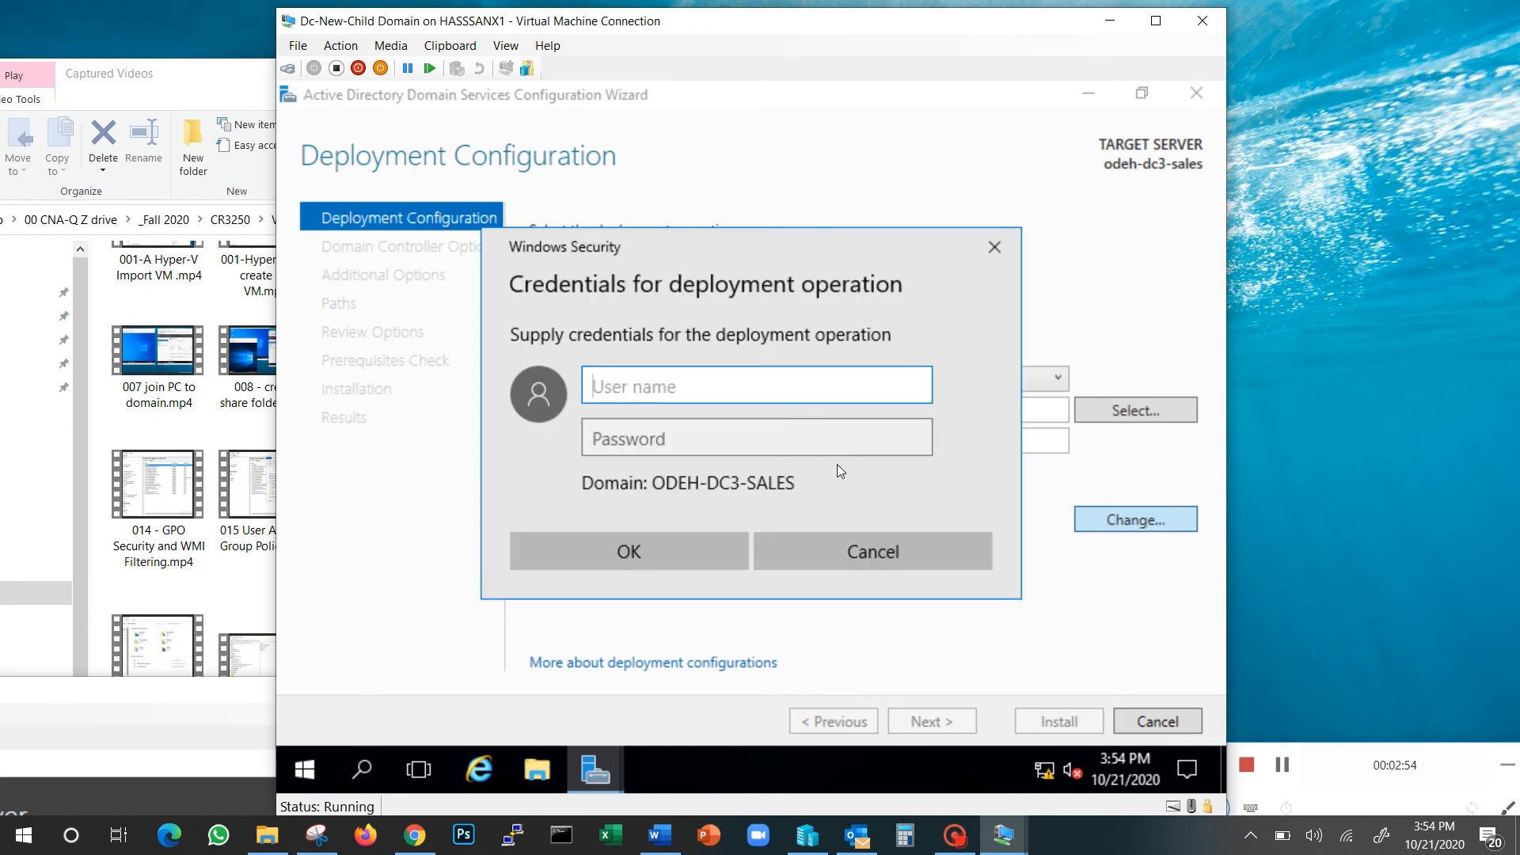
{"action": "type", "text": "administrator"}
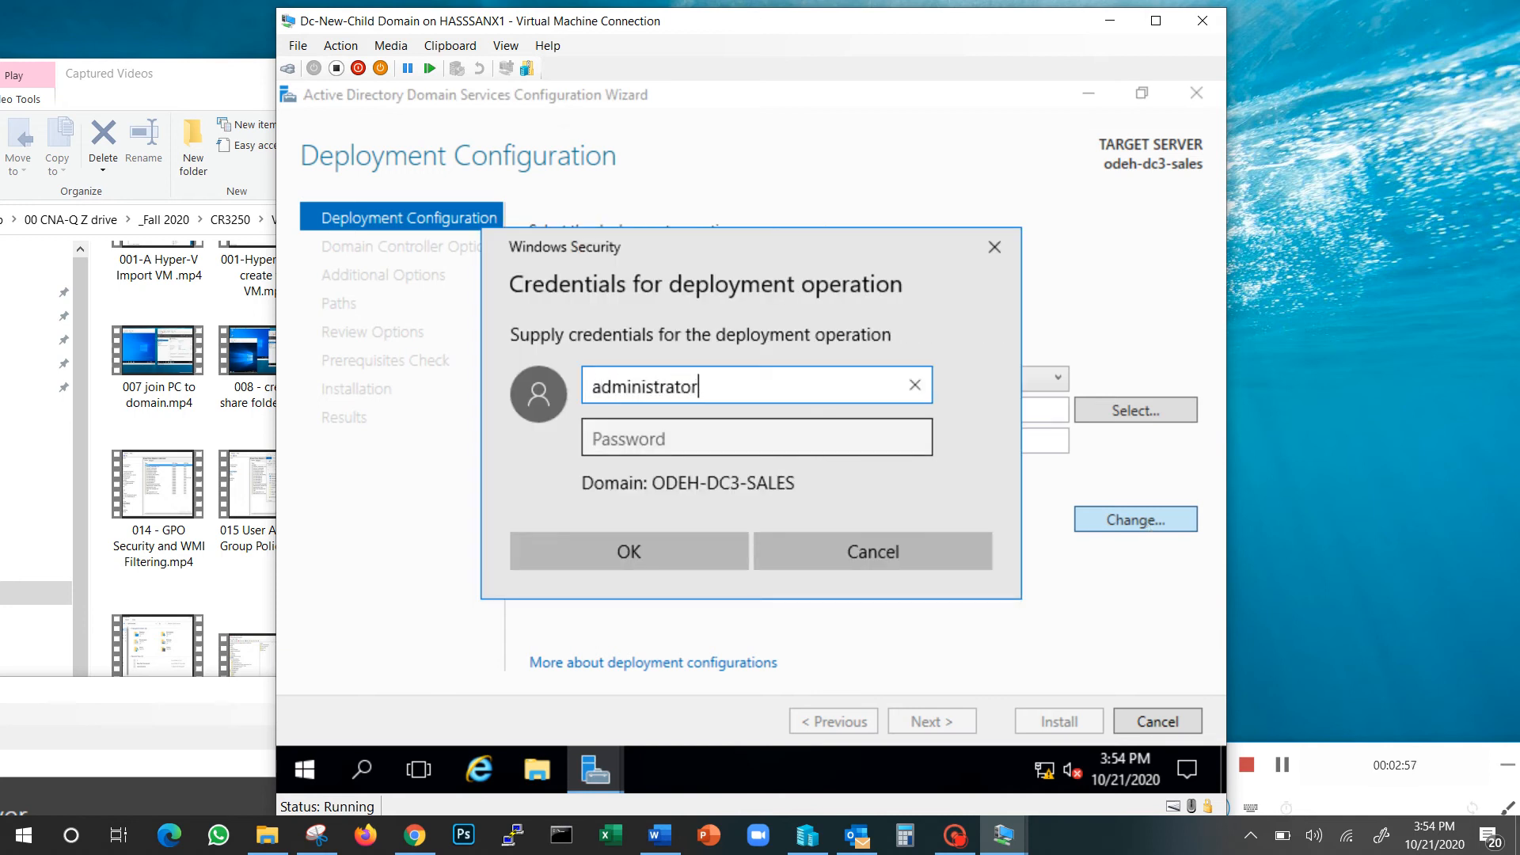
{"action": "key", "text": "Tab"}
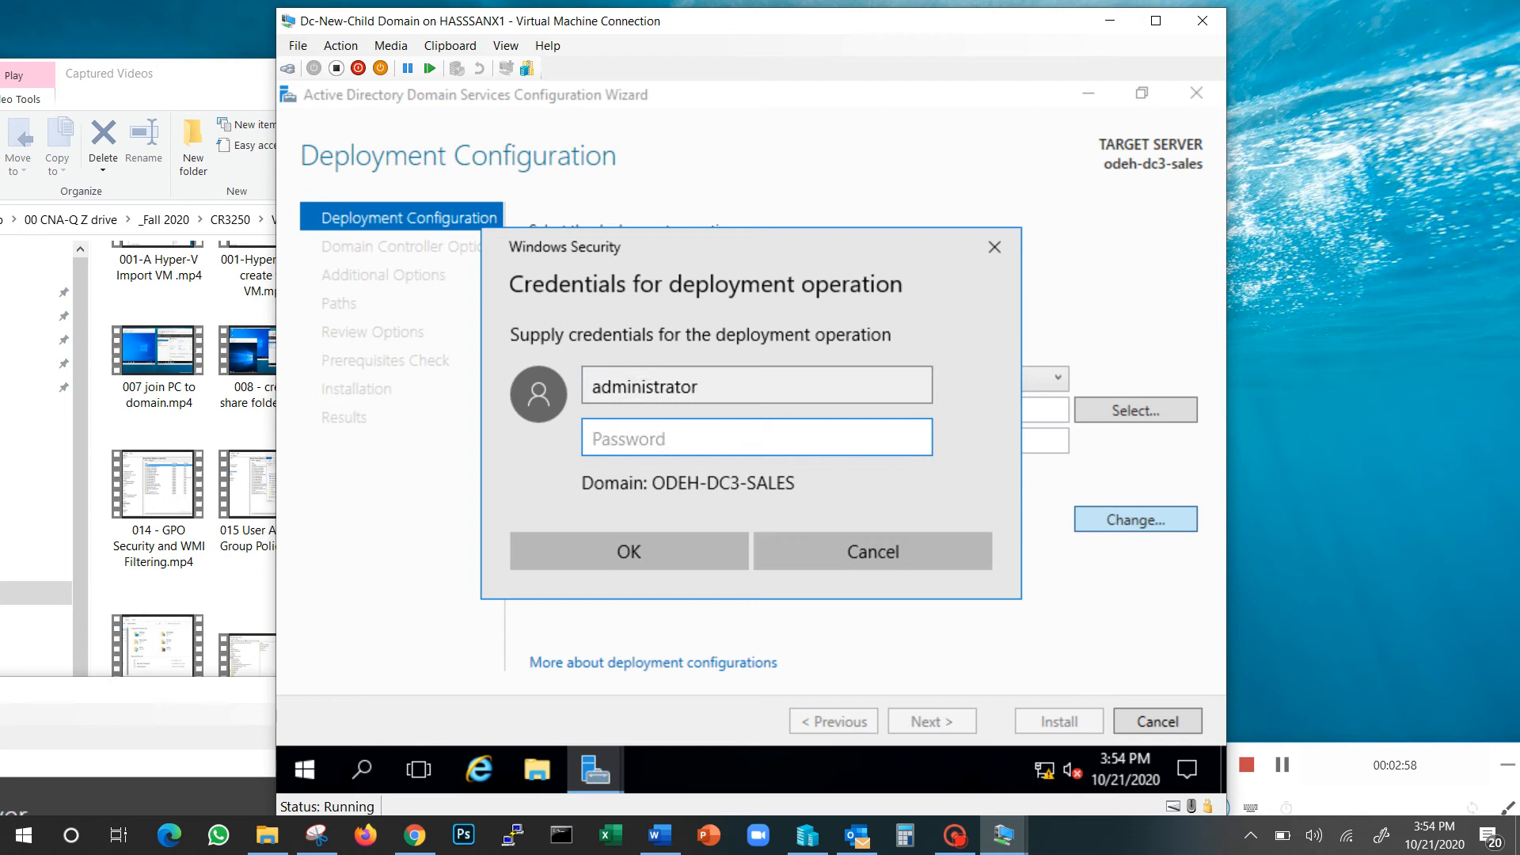
{"action": "type", "text": "Password1"}
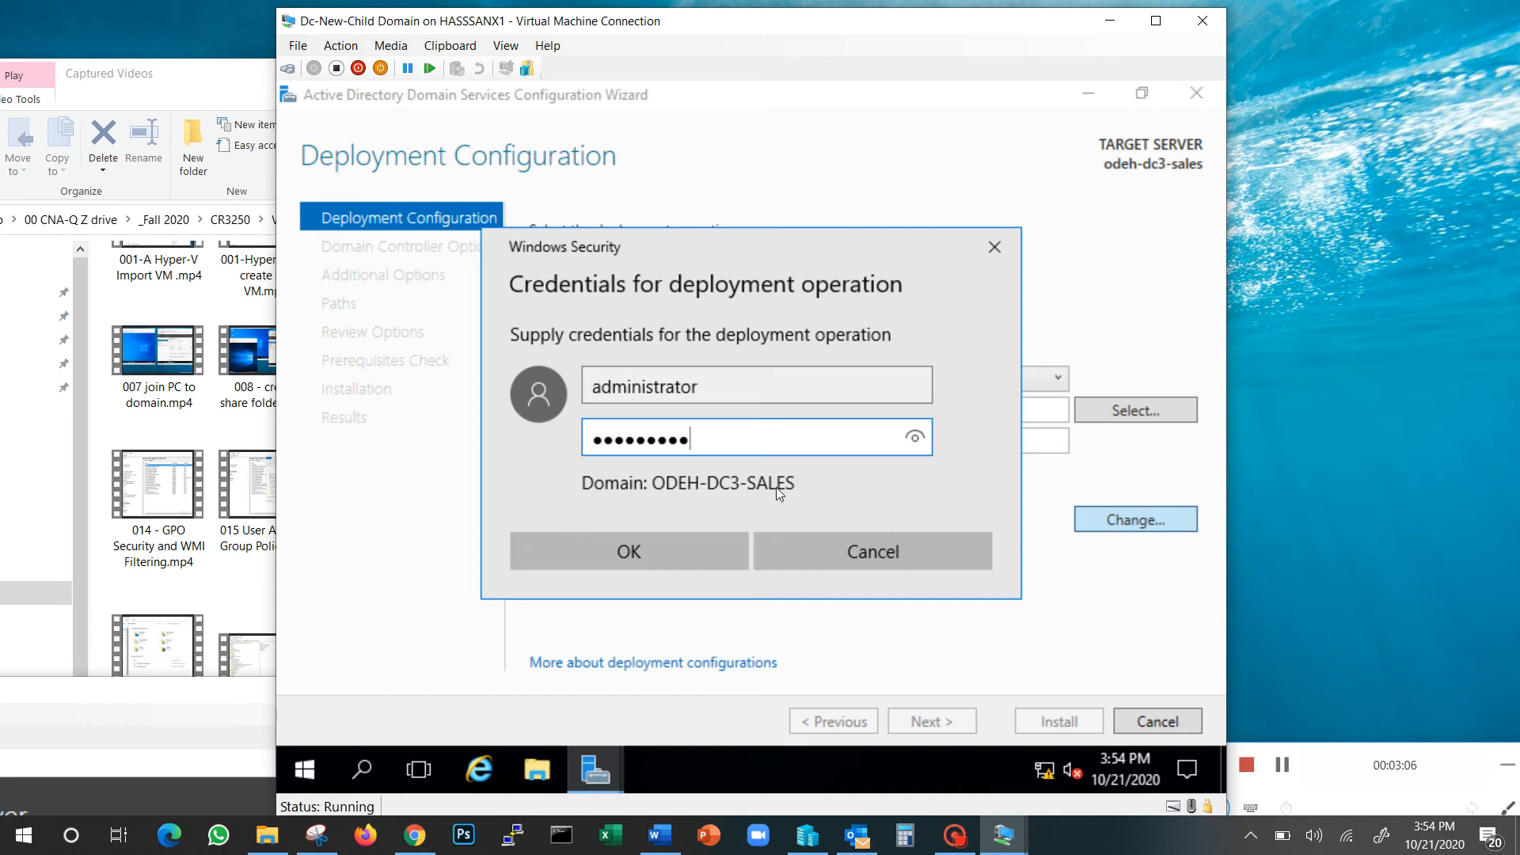
{"action": "left_click", "coordinate": [838, 558]}
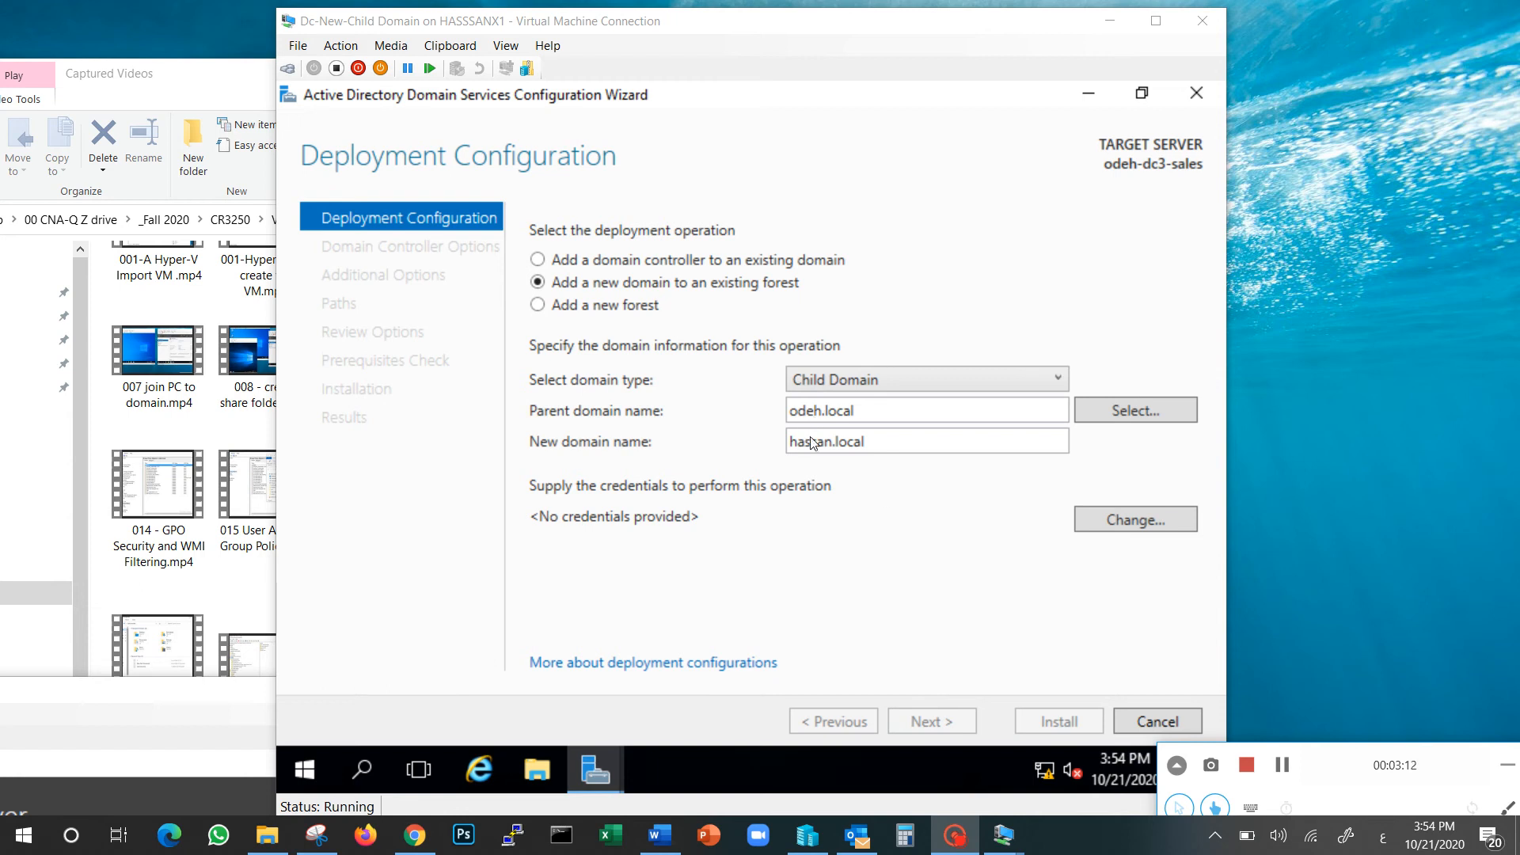
{"action": "left_click_drag", "start_coordinate": [883, 451], "coordinate": [784, 448]}
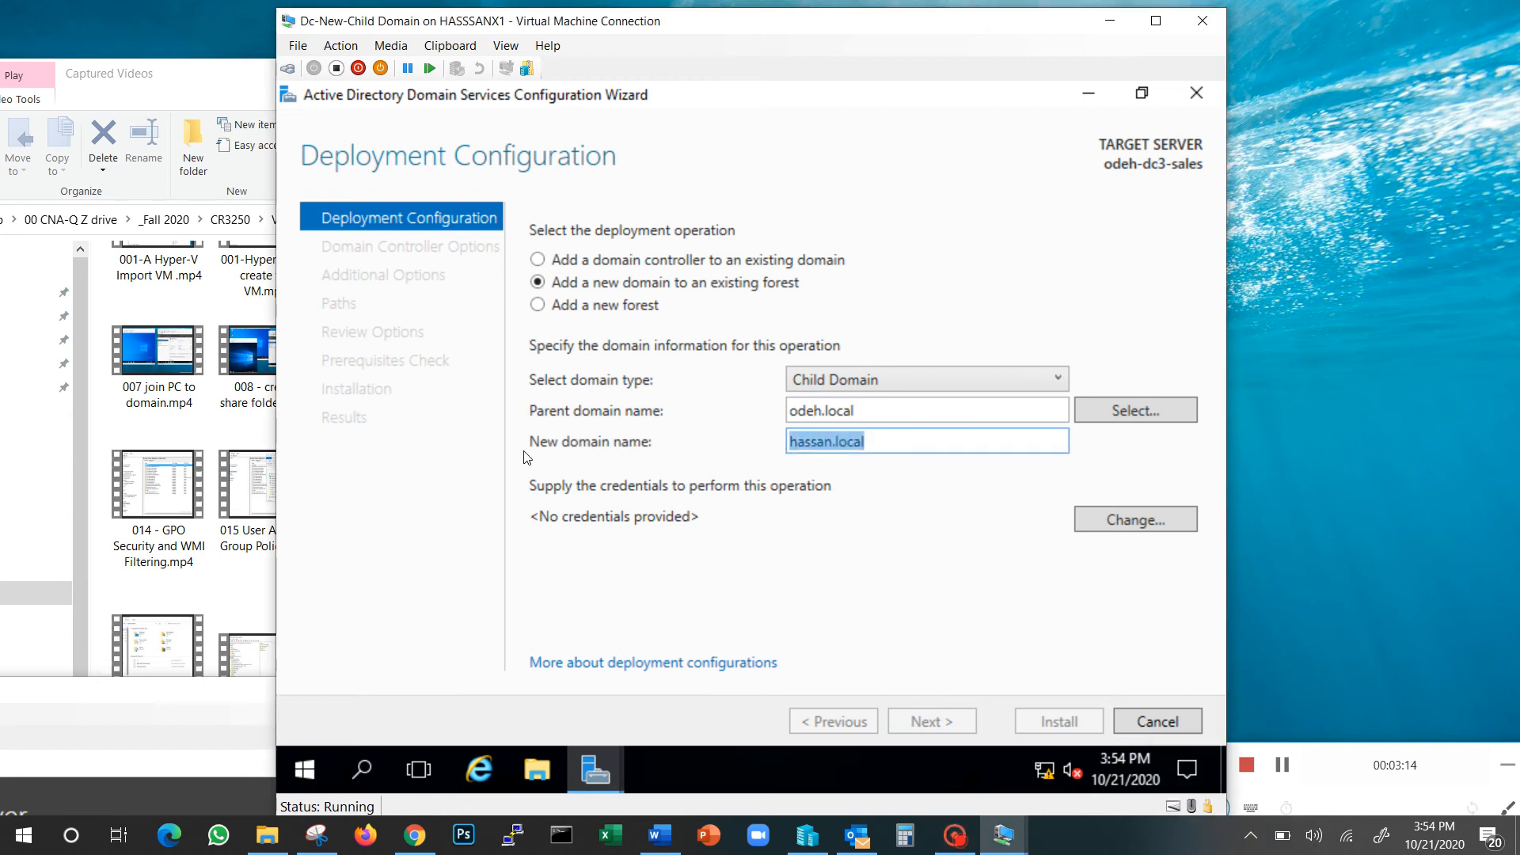
{"action": "type", "text": "sal"}
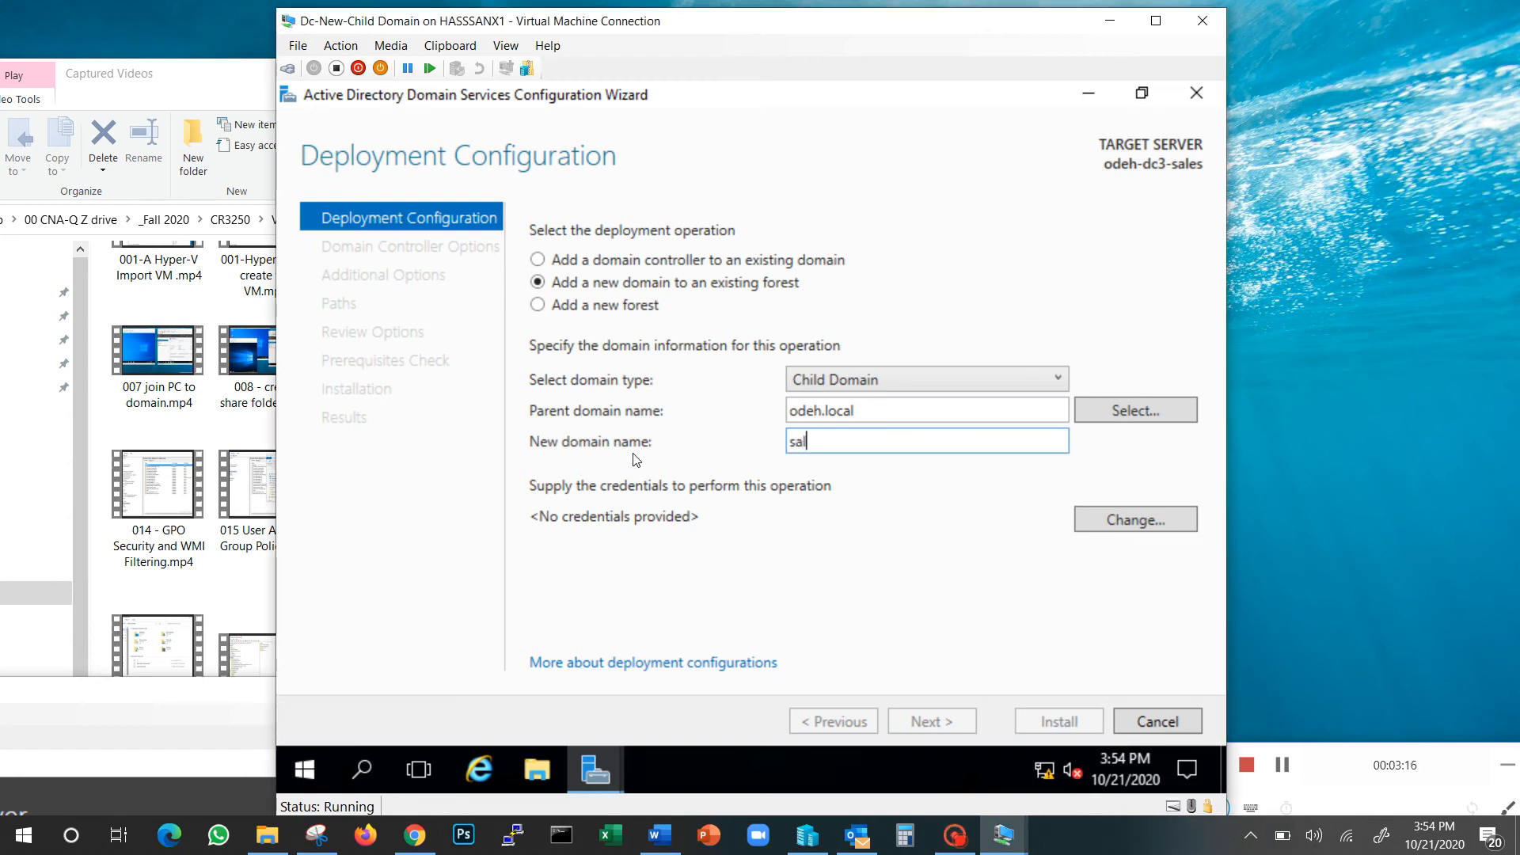
{"action": "type", "text": "es.odeh.local"}
Supply the odeh.local domain administrator user name and password, then validate the deployment settings
{"action": "left_click", "coordinate": [1147, 520]}
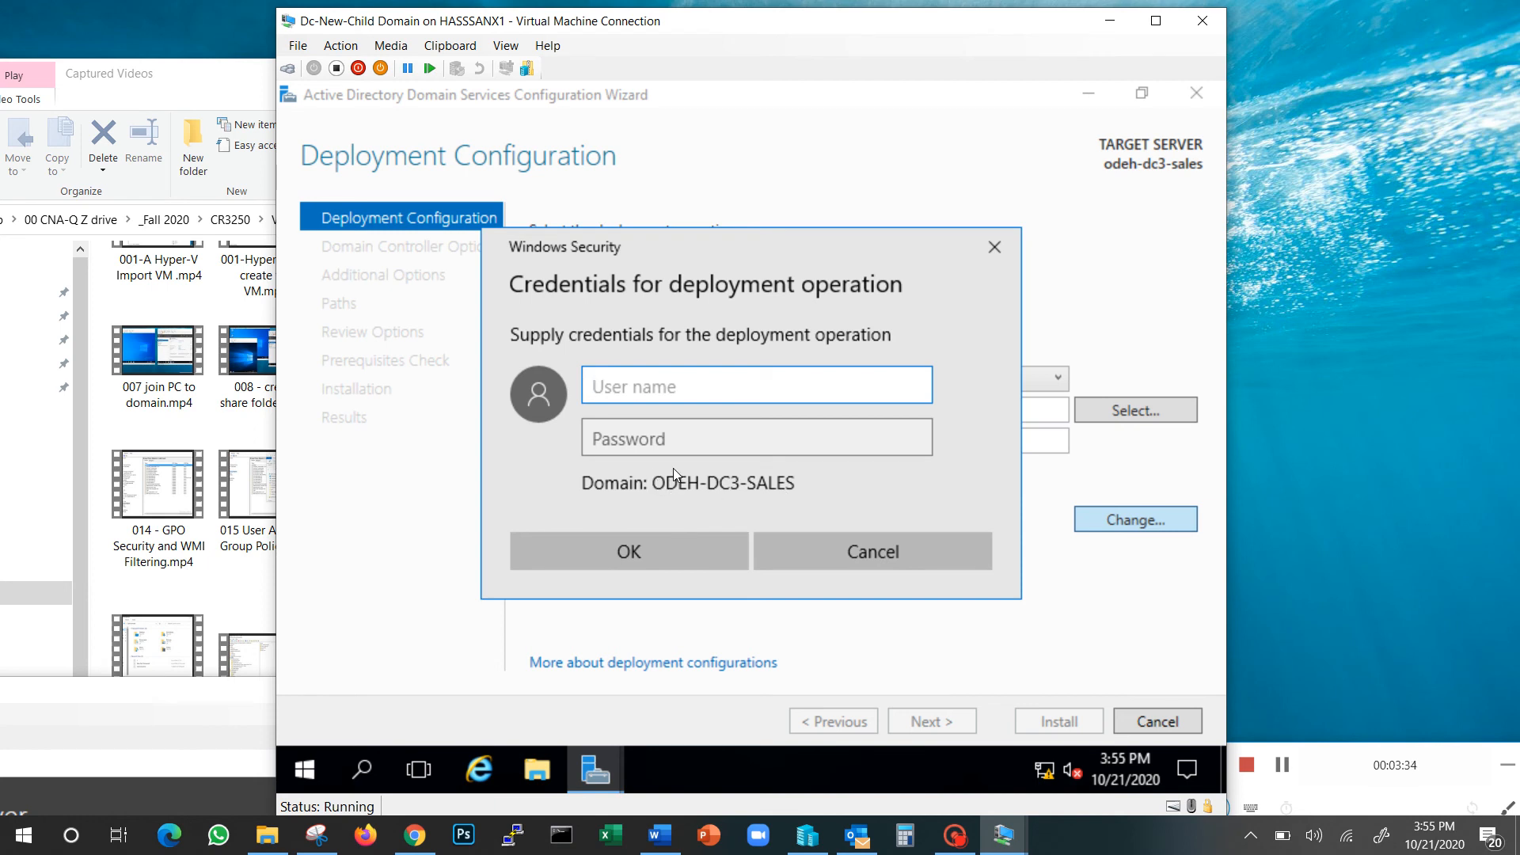
{"action": "type", "text": "odeh.local\\"}
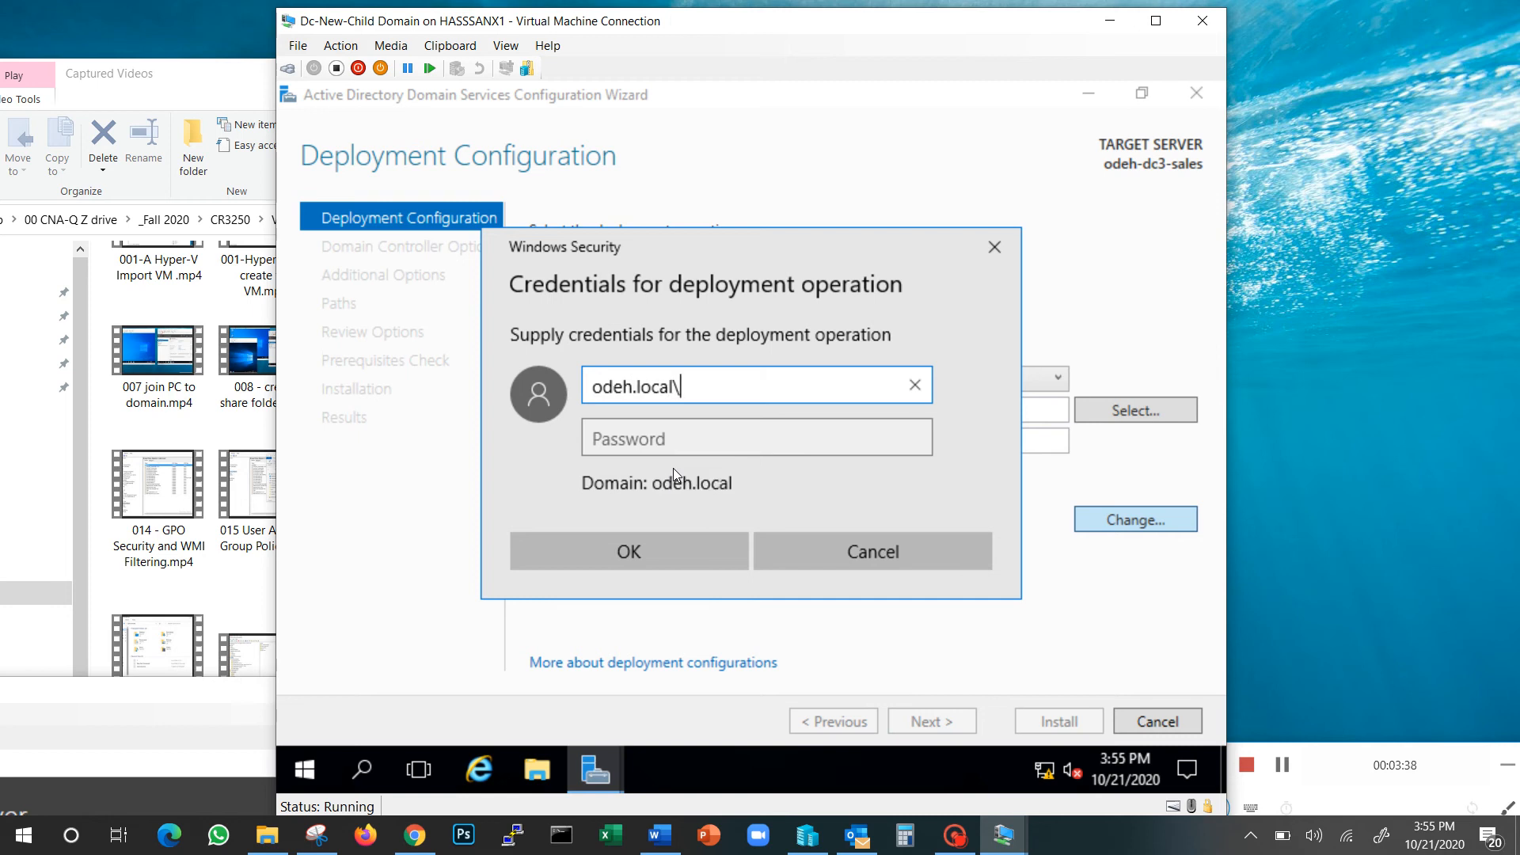
{"action": "type", "text": "administartor"}
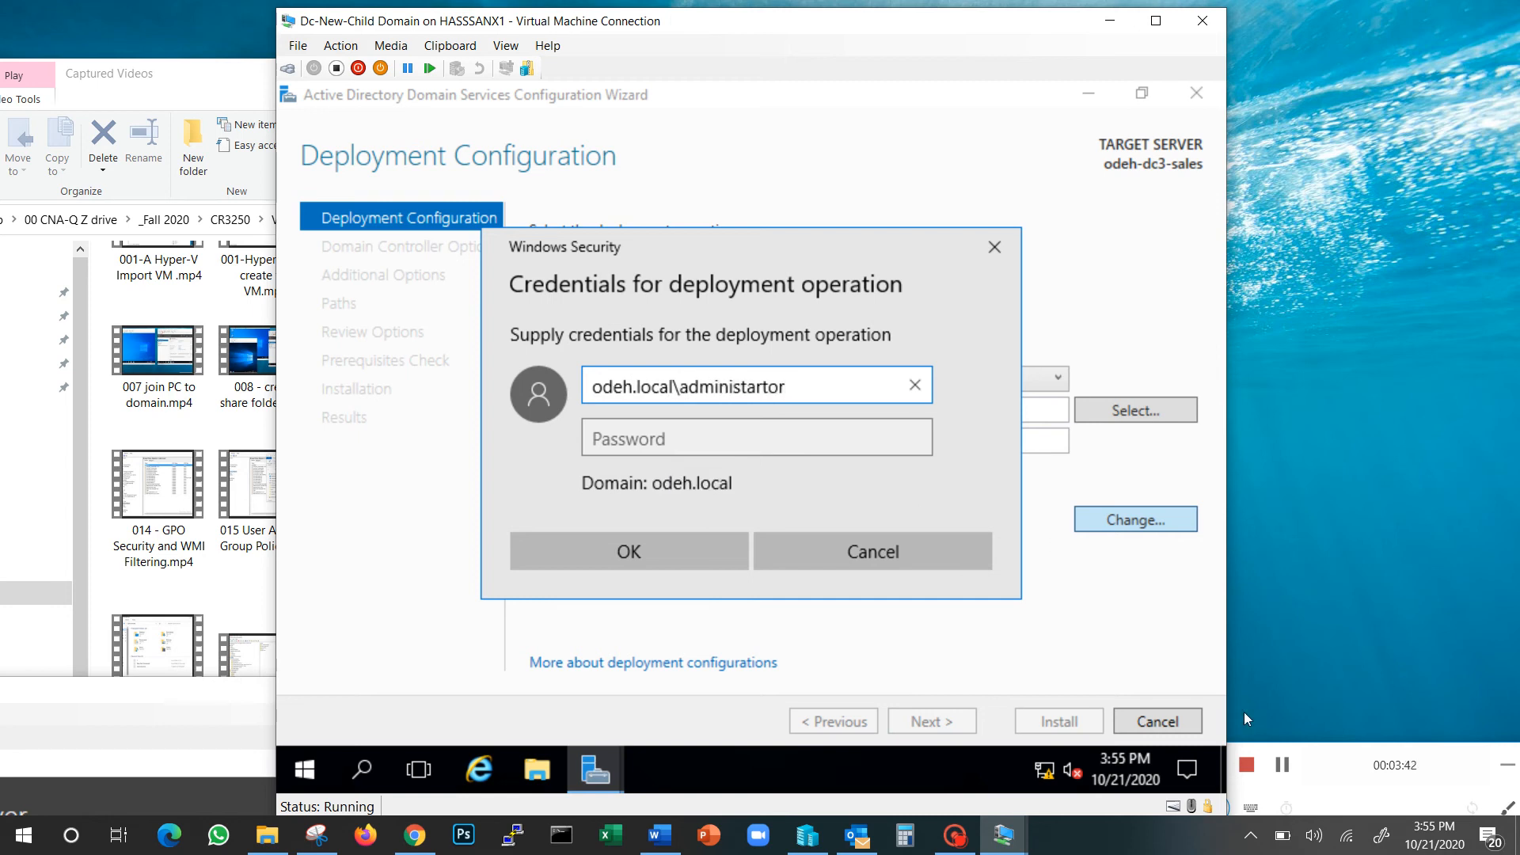
{"action": "left_click", "coordinate": [1282, 767]}
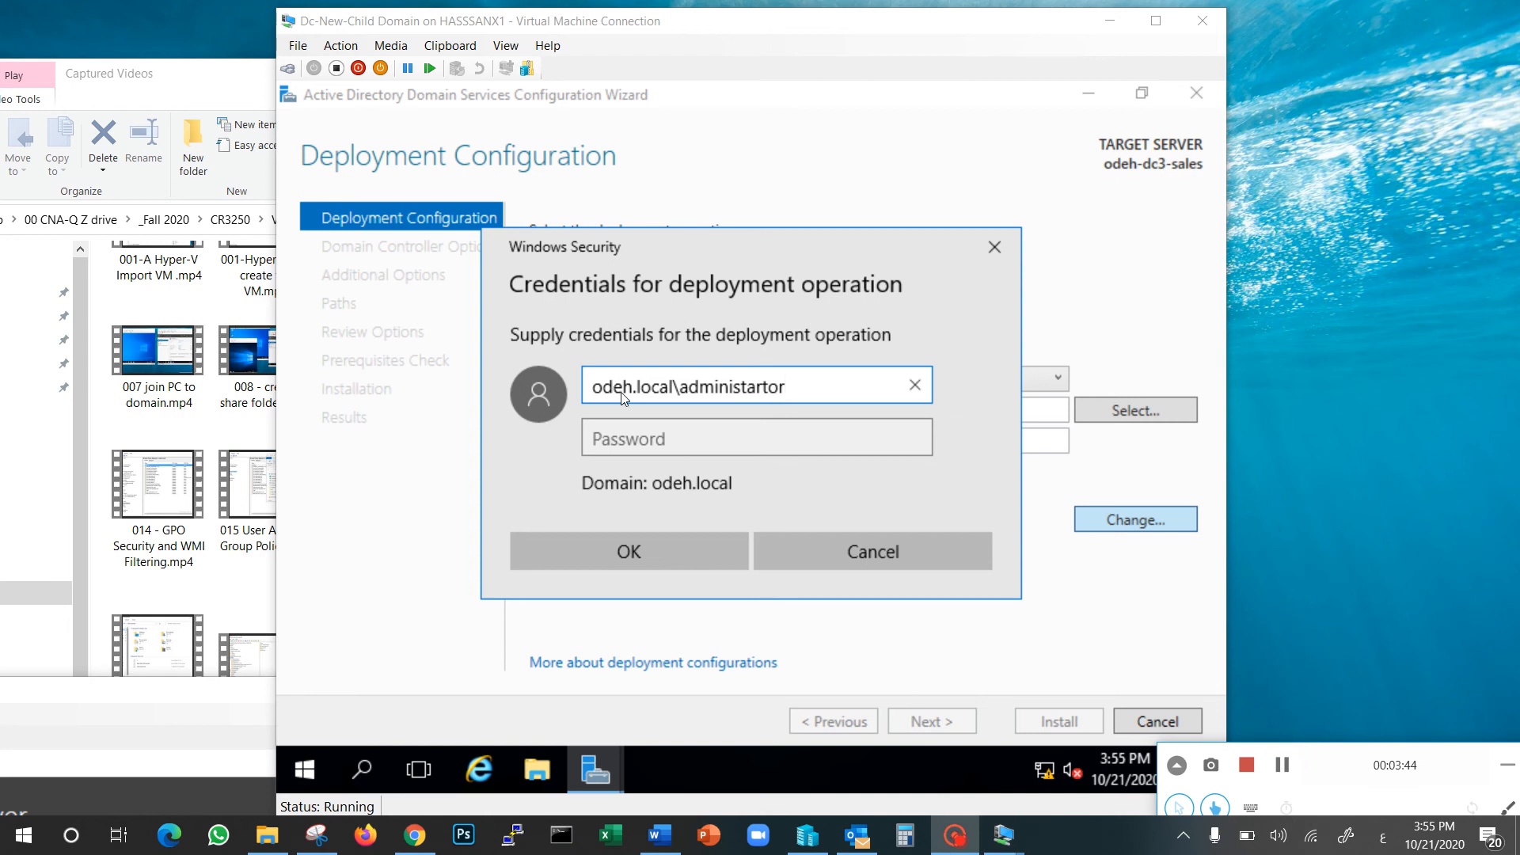
{"action": "left_click", "coordinate": [695, 443]}
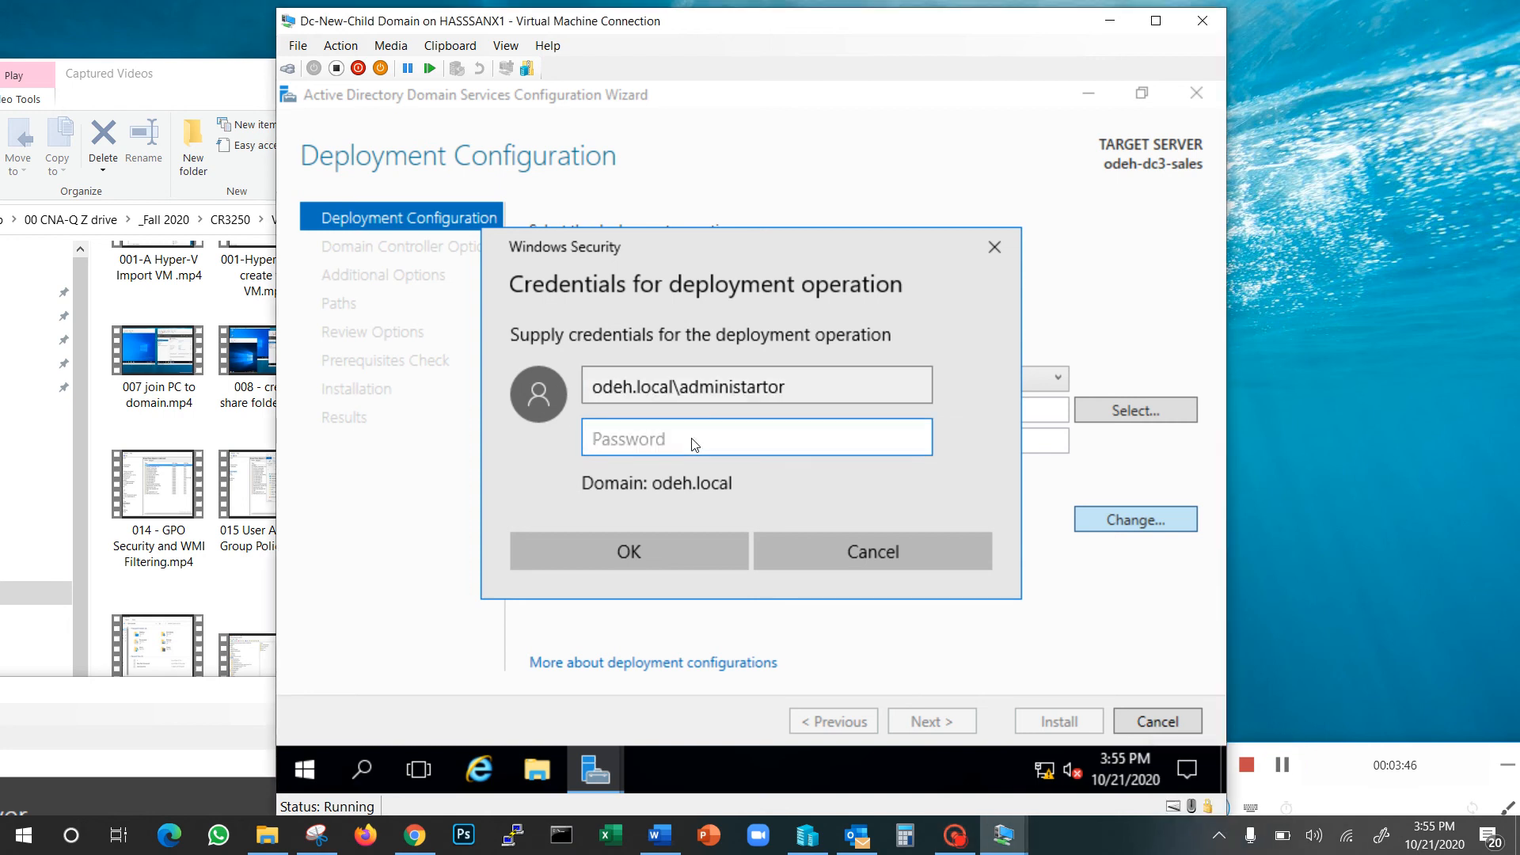
{"action": "type", "text": "•••••••••"}
{"action": "left_click", "coordinate": [669, 562]}
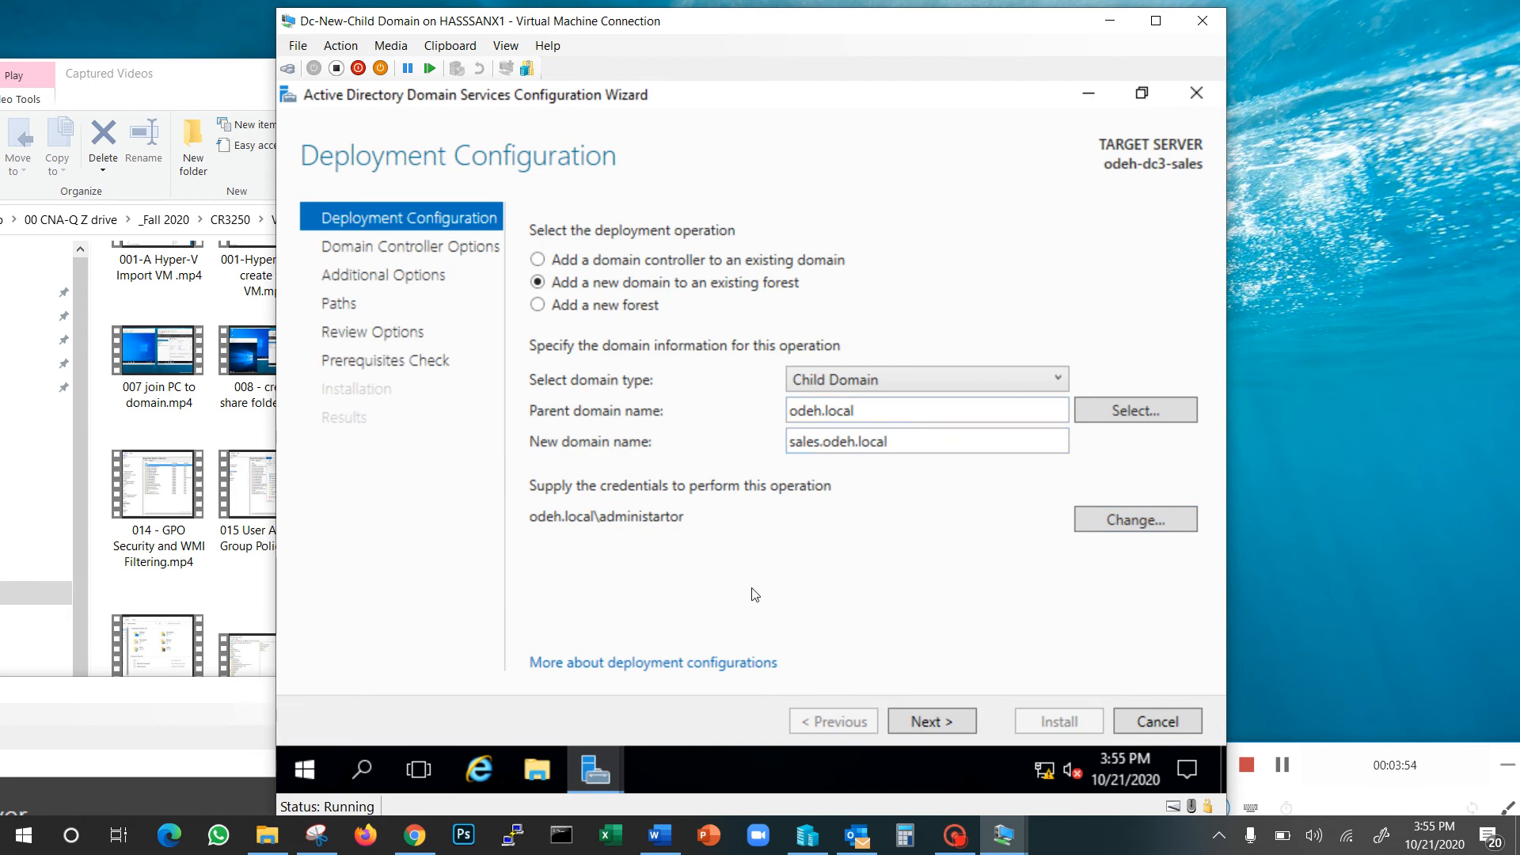
{"action": "left_click", "coordinate": [922, 723]}
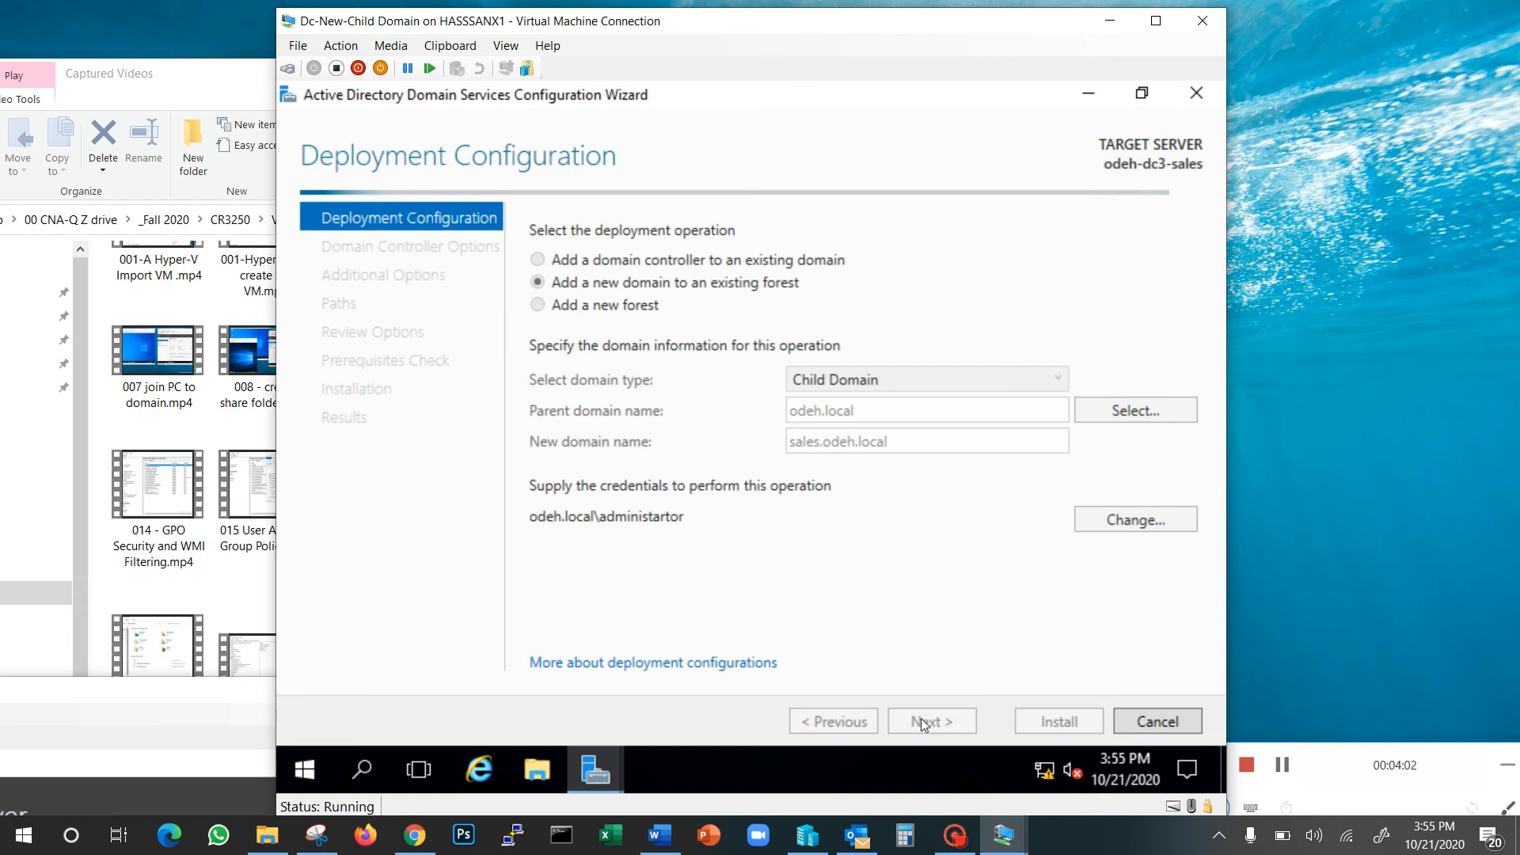
Shorten the new domain name to sales and advance to Domain Controller Options
{"action": "left_click", "coordinate": [1284, 767]}
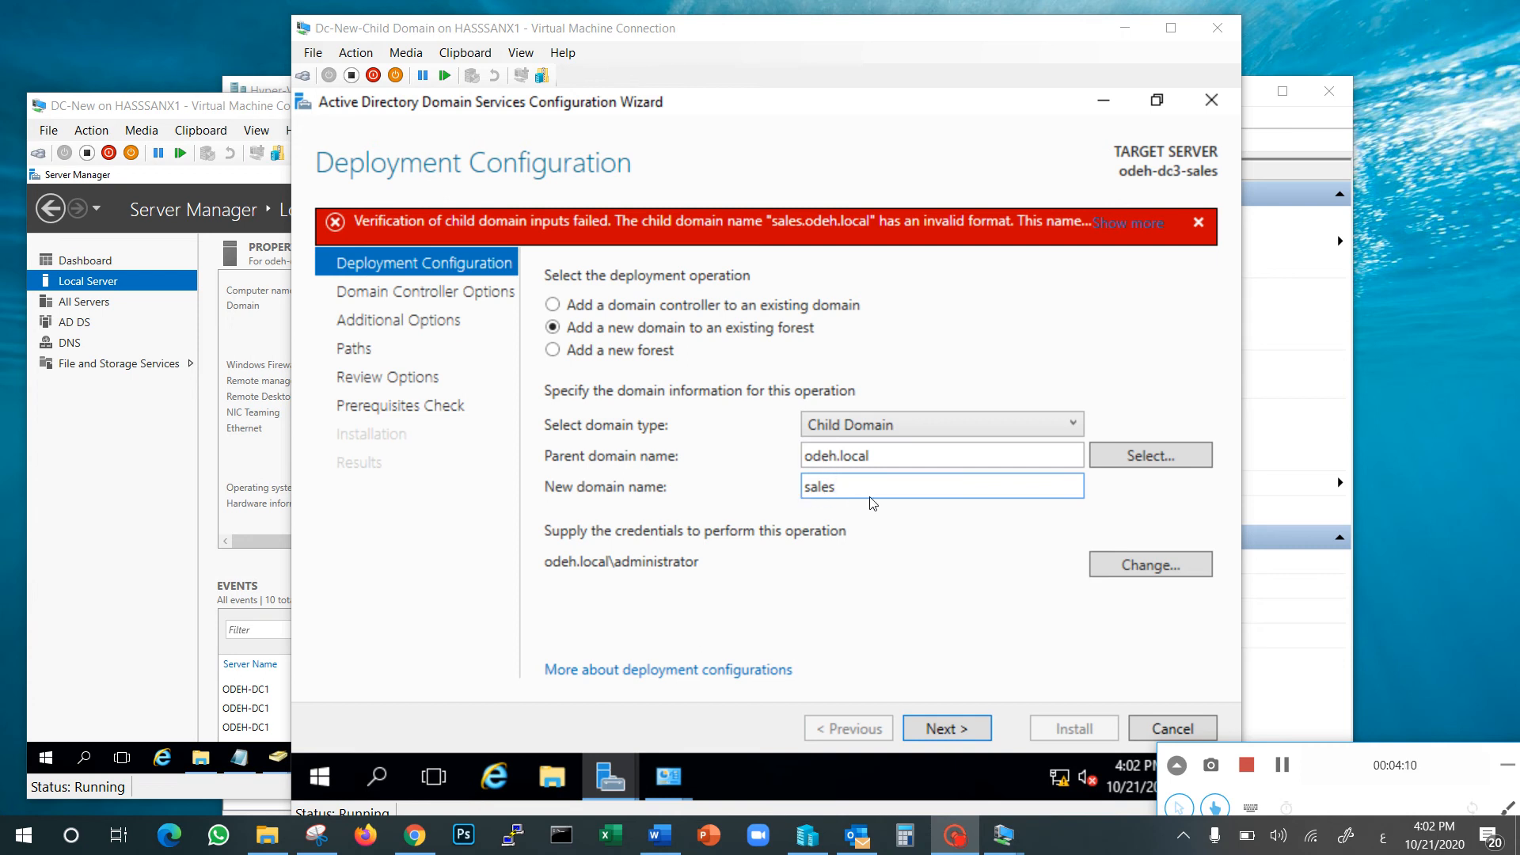
{"action": "left_click", "coordinate": [963, 735]}
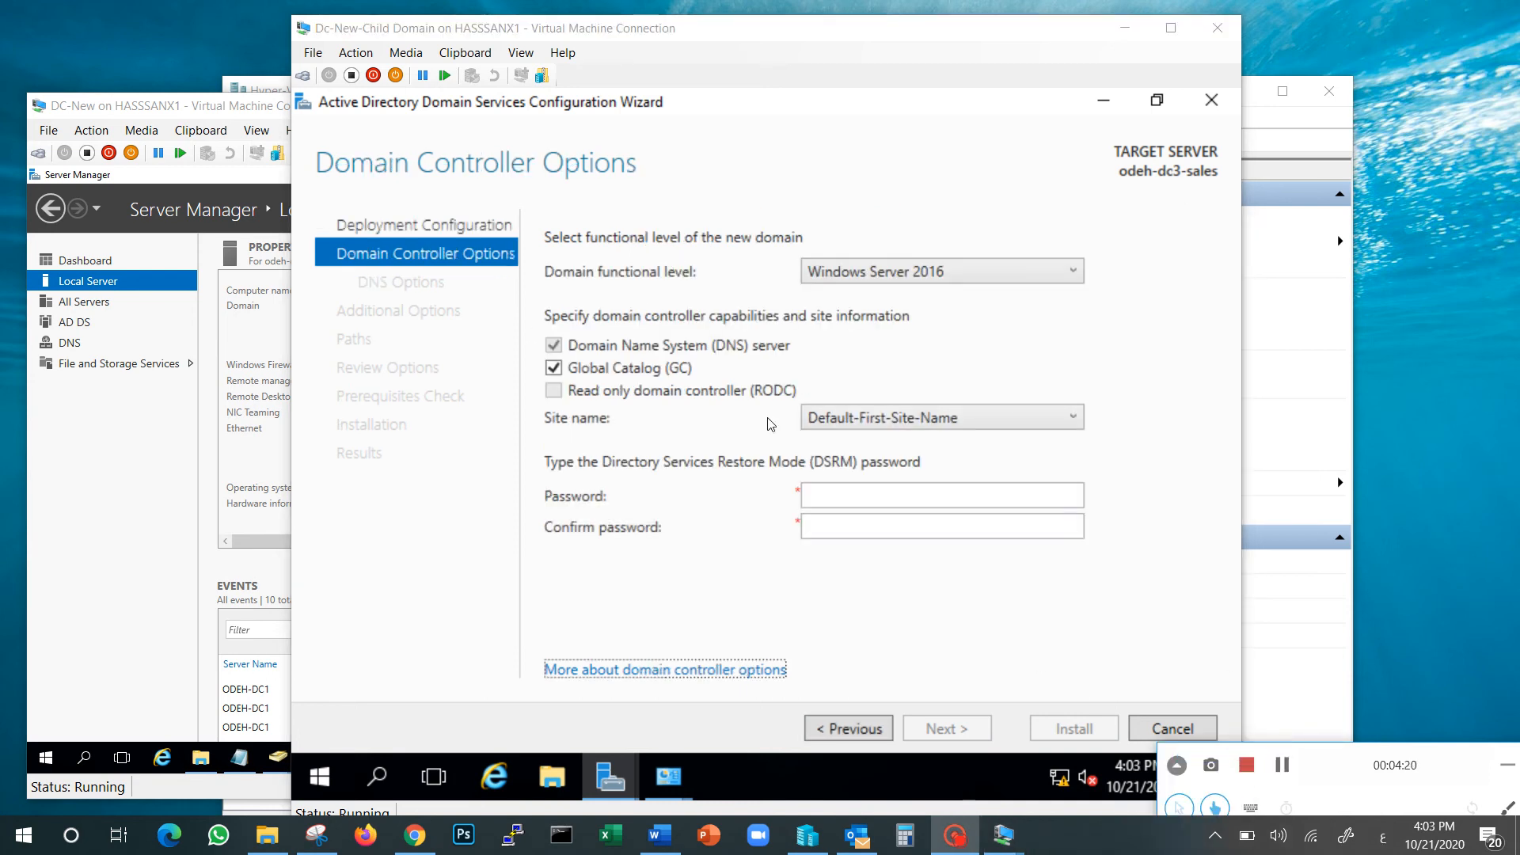
Enter and confirm the Directory Services Restore Mode password
{"action": "left_click", "coordinate": [829, 492]}
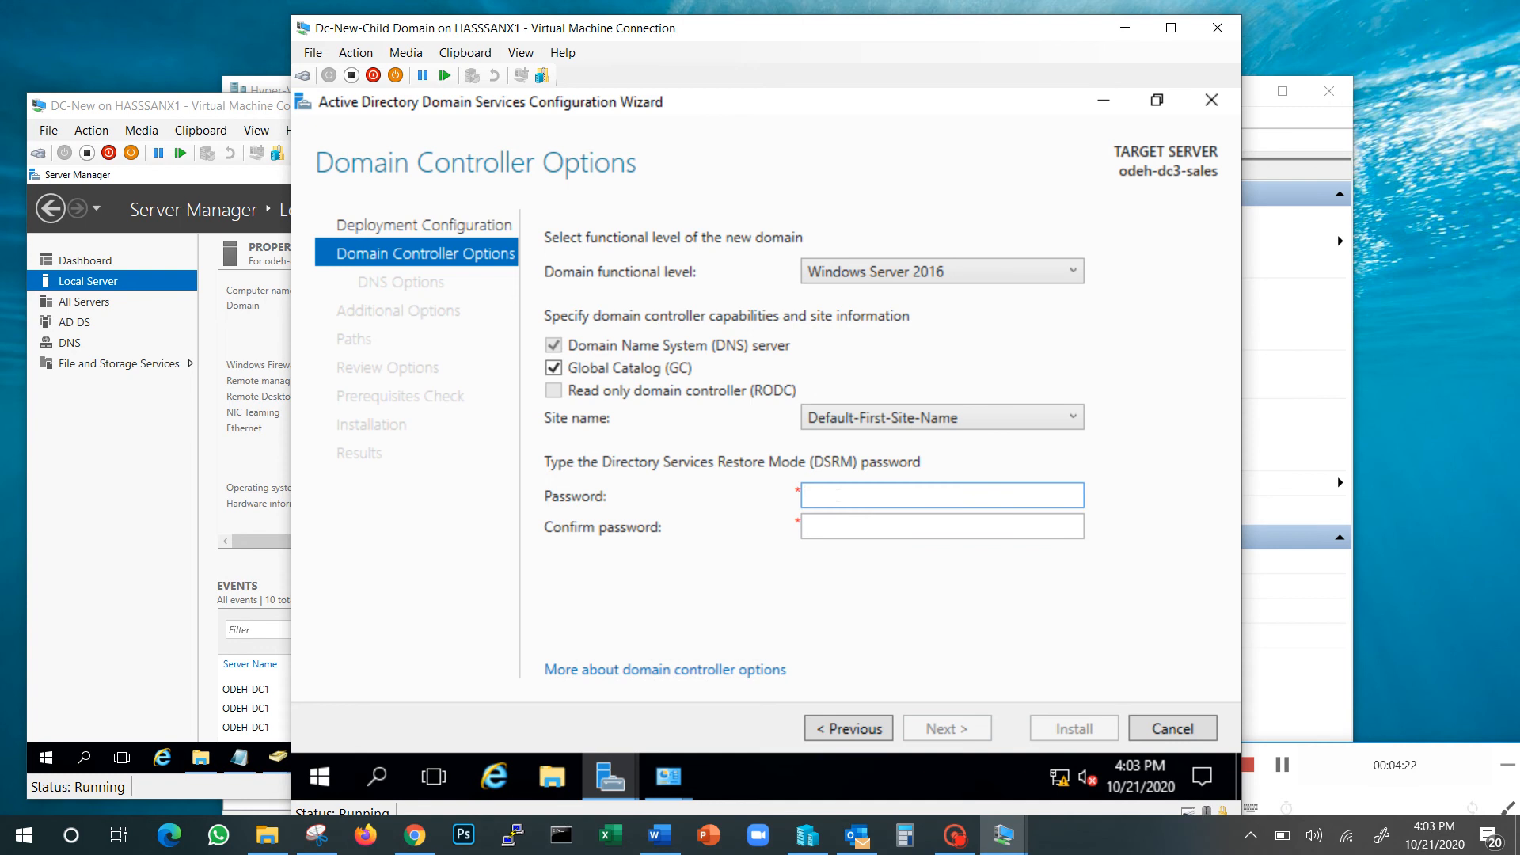
{"action": "type", "text": "•••••••"}
{"action": "key", "text": "Tab"}
{"action": "type", "text": "•••••••••"}
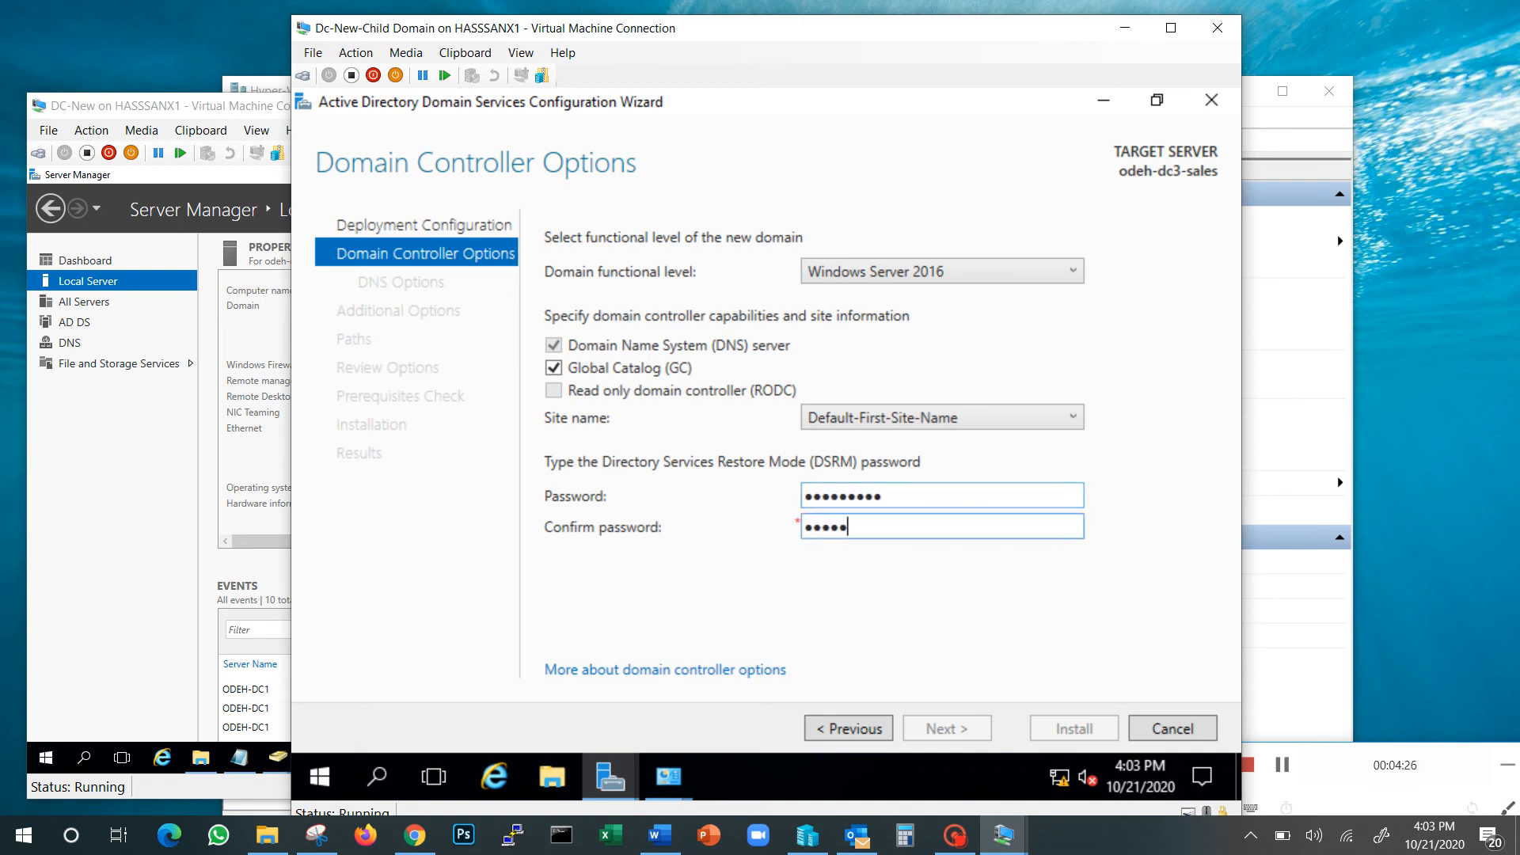
{"action": "left_click", "coordinate": [962, 732]}
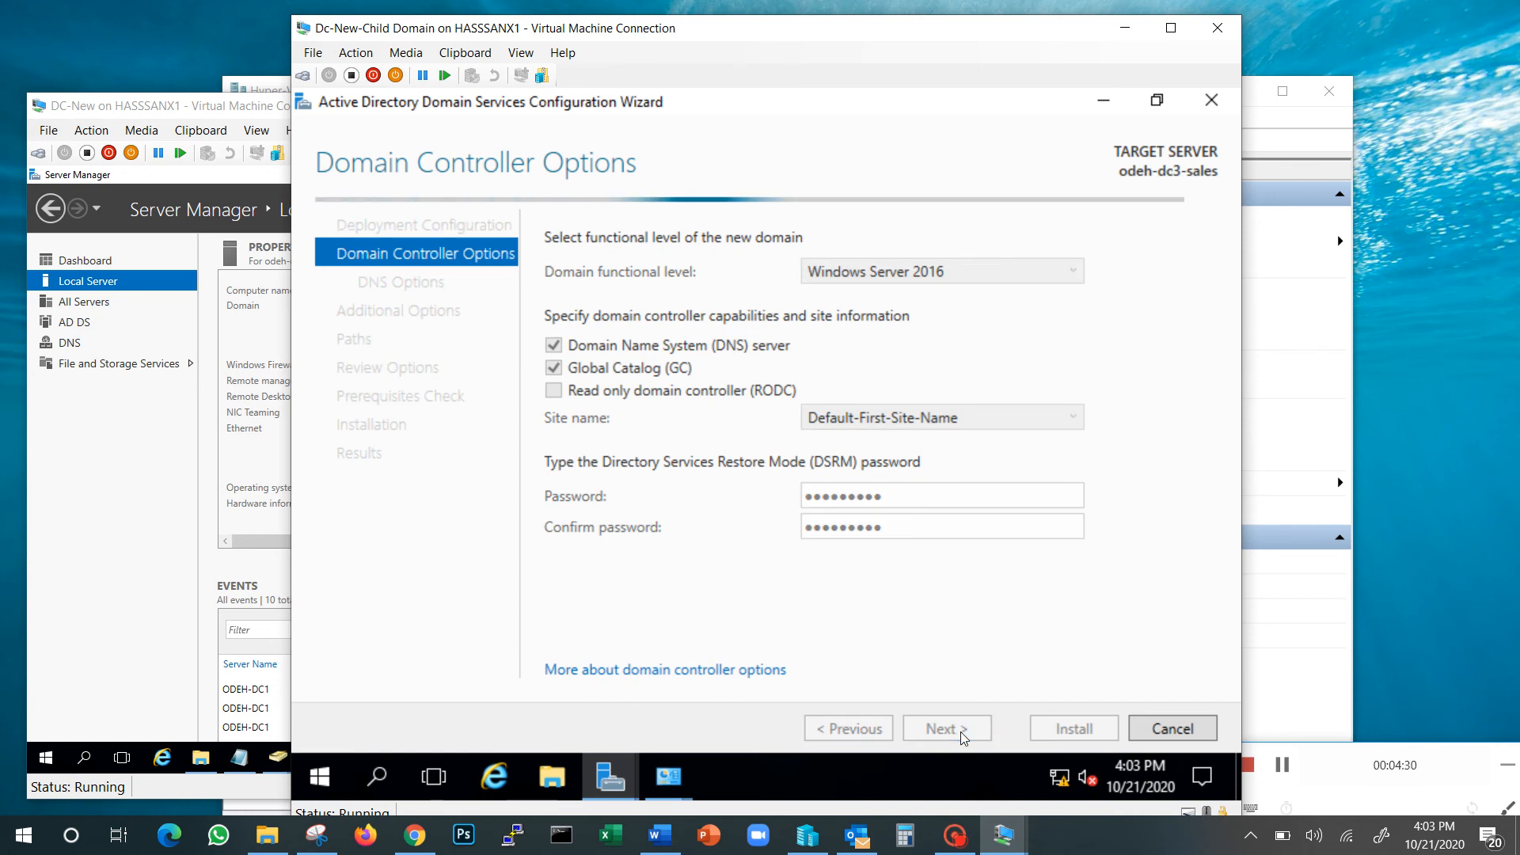
Accept the DNS options and NetBIOS name SALES through to the passed prerequisites check
{"action": "left_click", "coordinate": [1283, 769]}
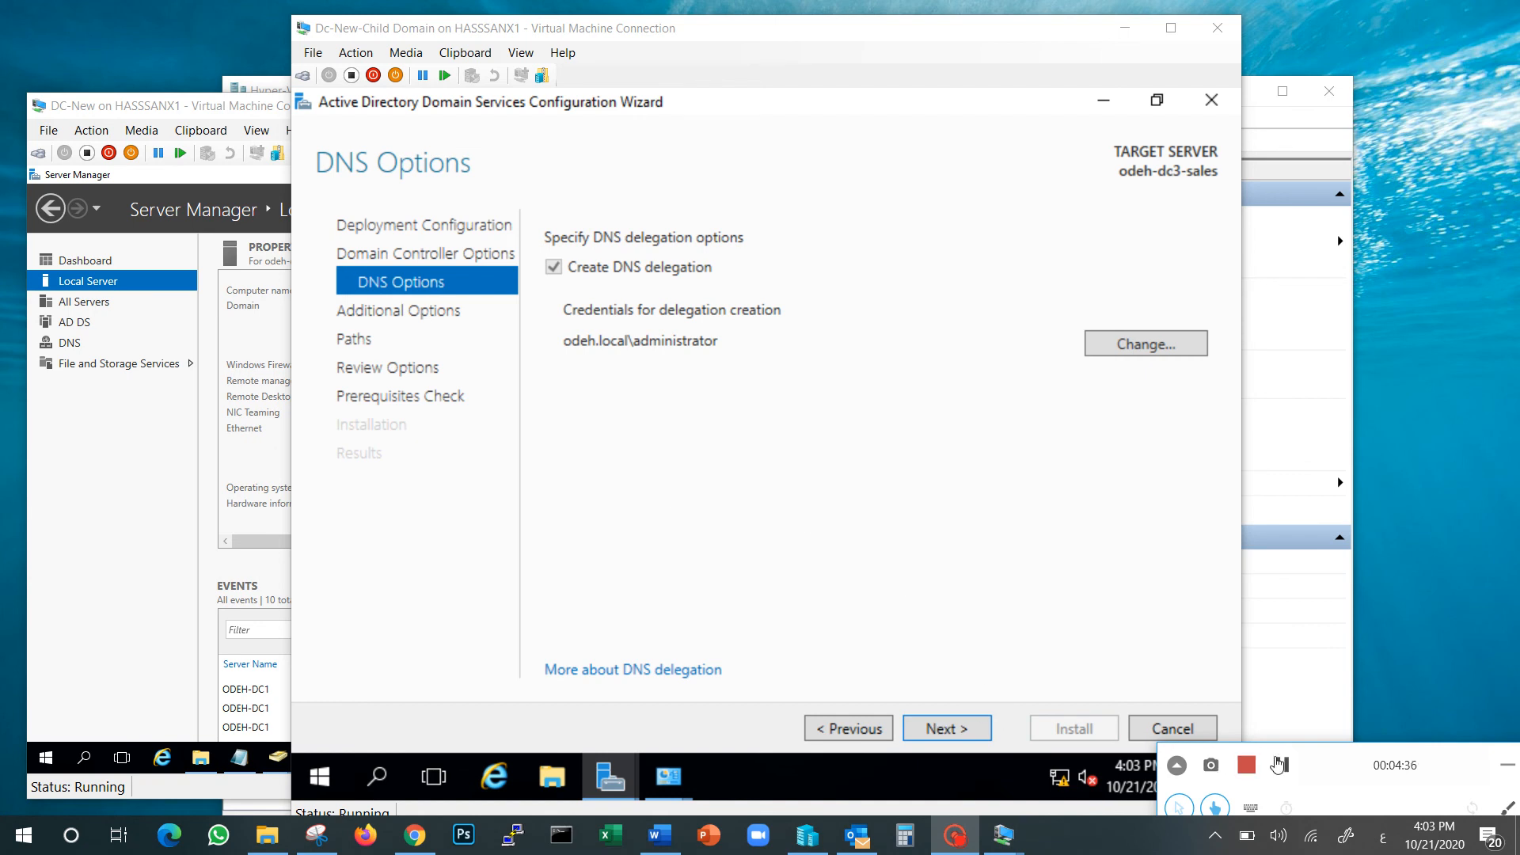
{"action": "left_click", "coordinate": [1283, 765]}
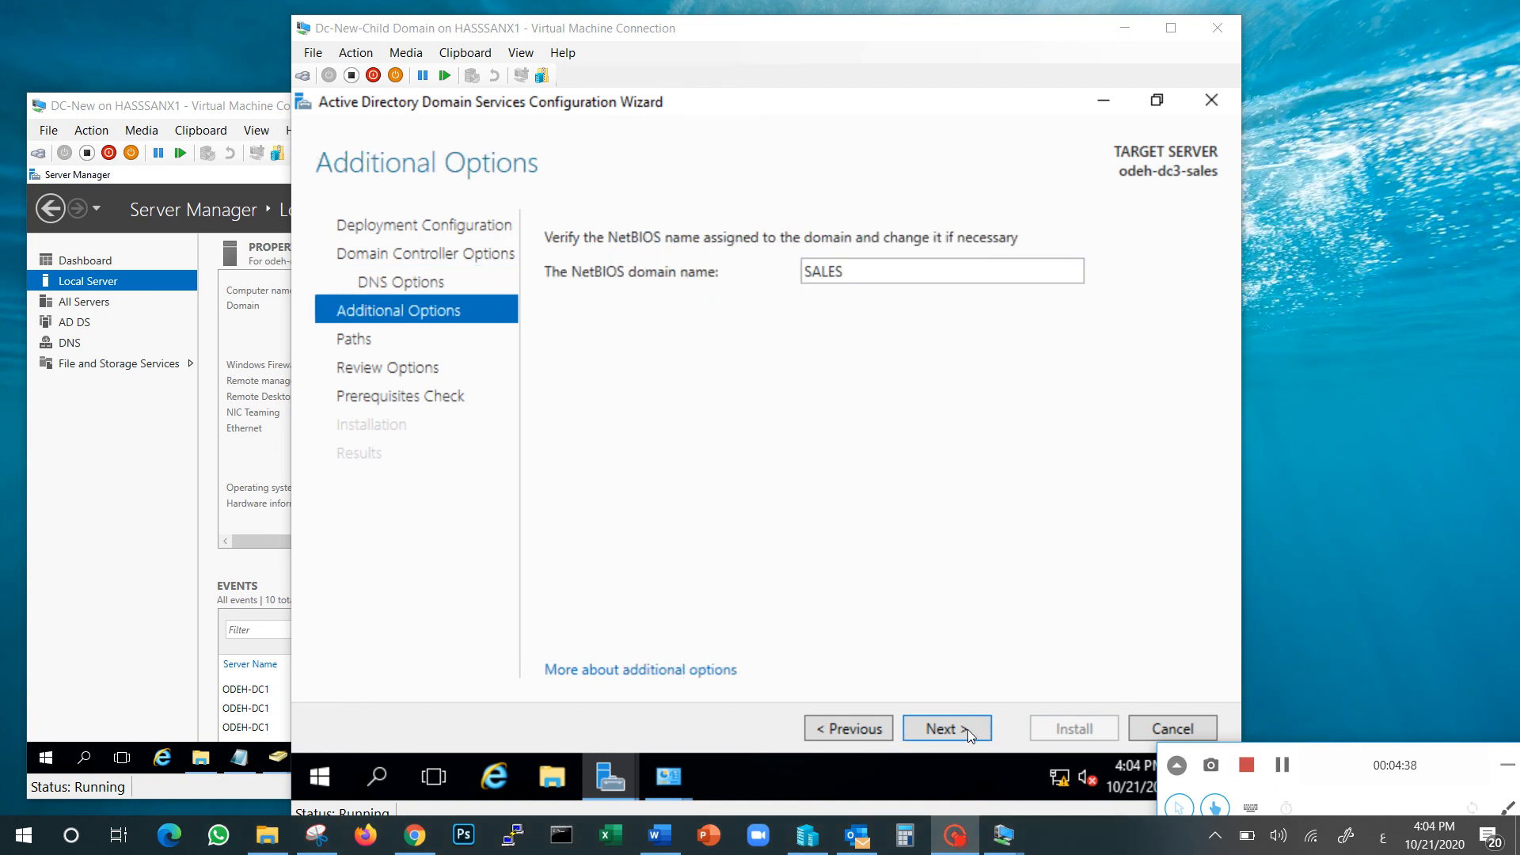
{"action": "left_click", "coordinate": [958, 729]}
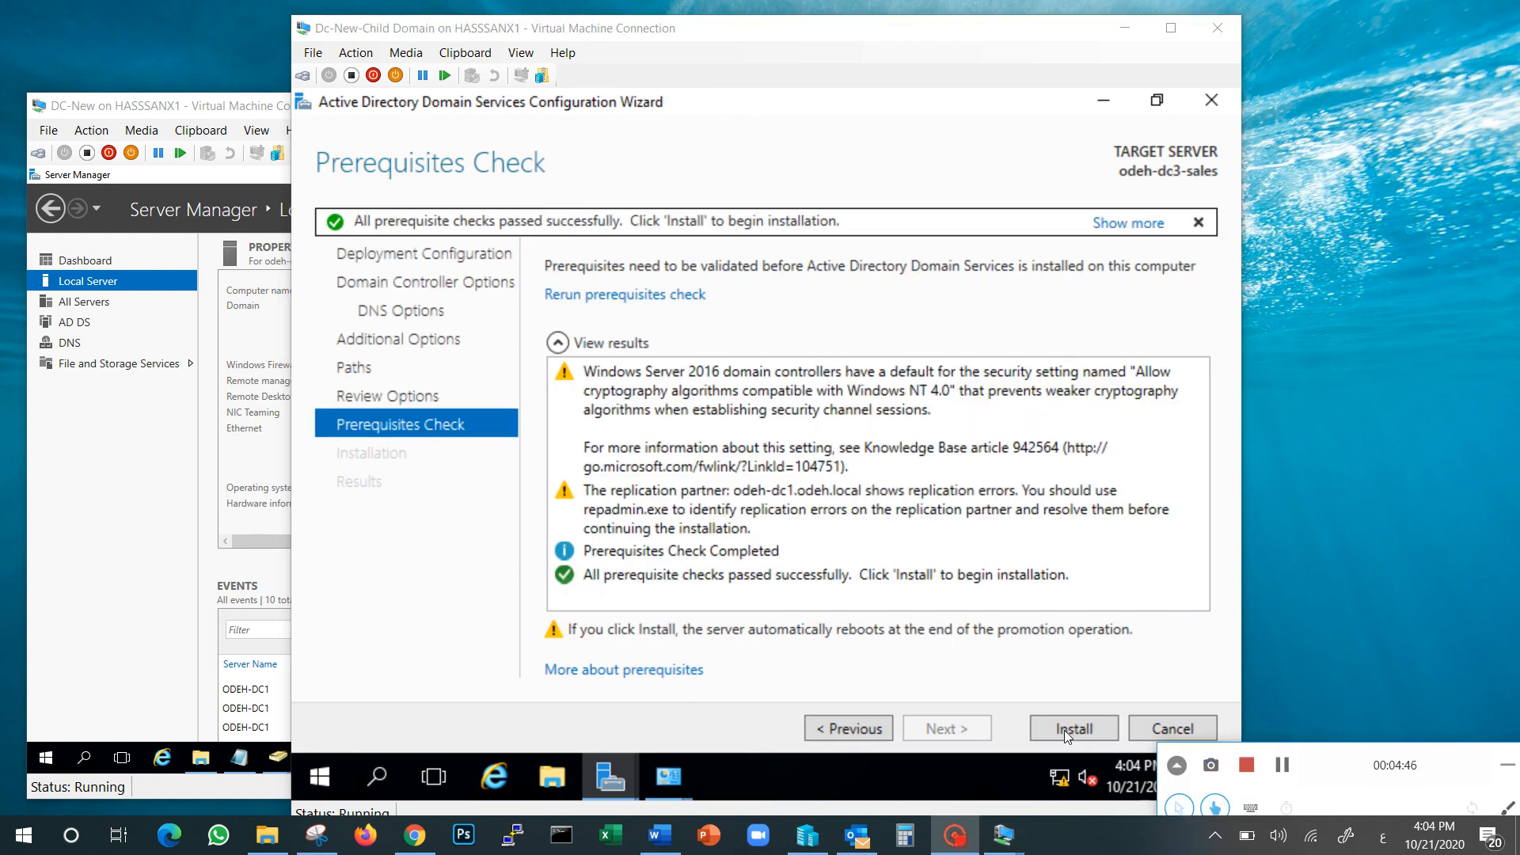
Install the domain controller and let the VM restart with the AD DS and DNS roles
{"action": "left_click", "coordinate": [1065, 730]}
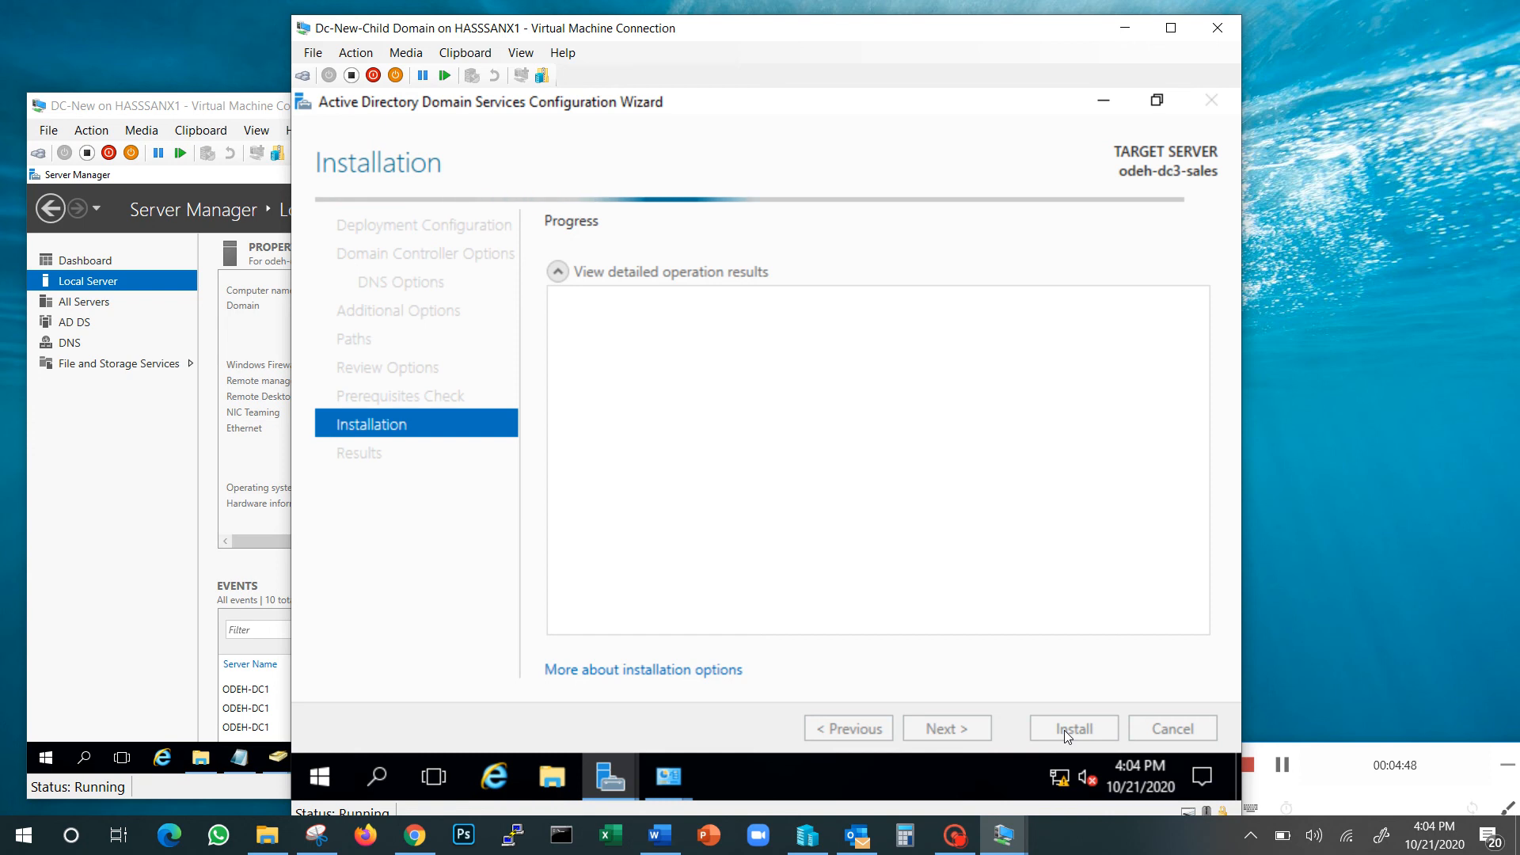
{"action": "left_click", "coordinate": [1284, 766]}
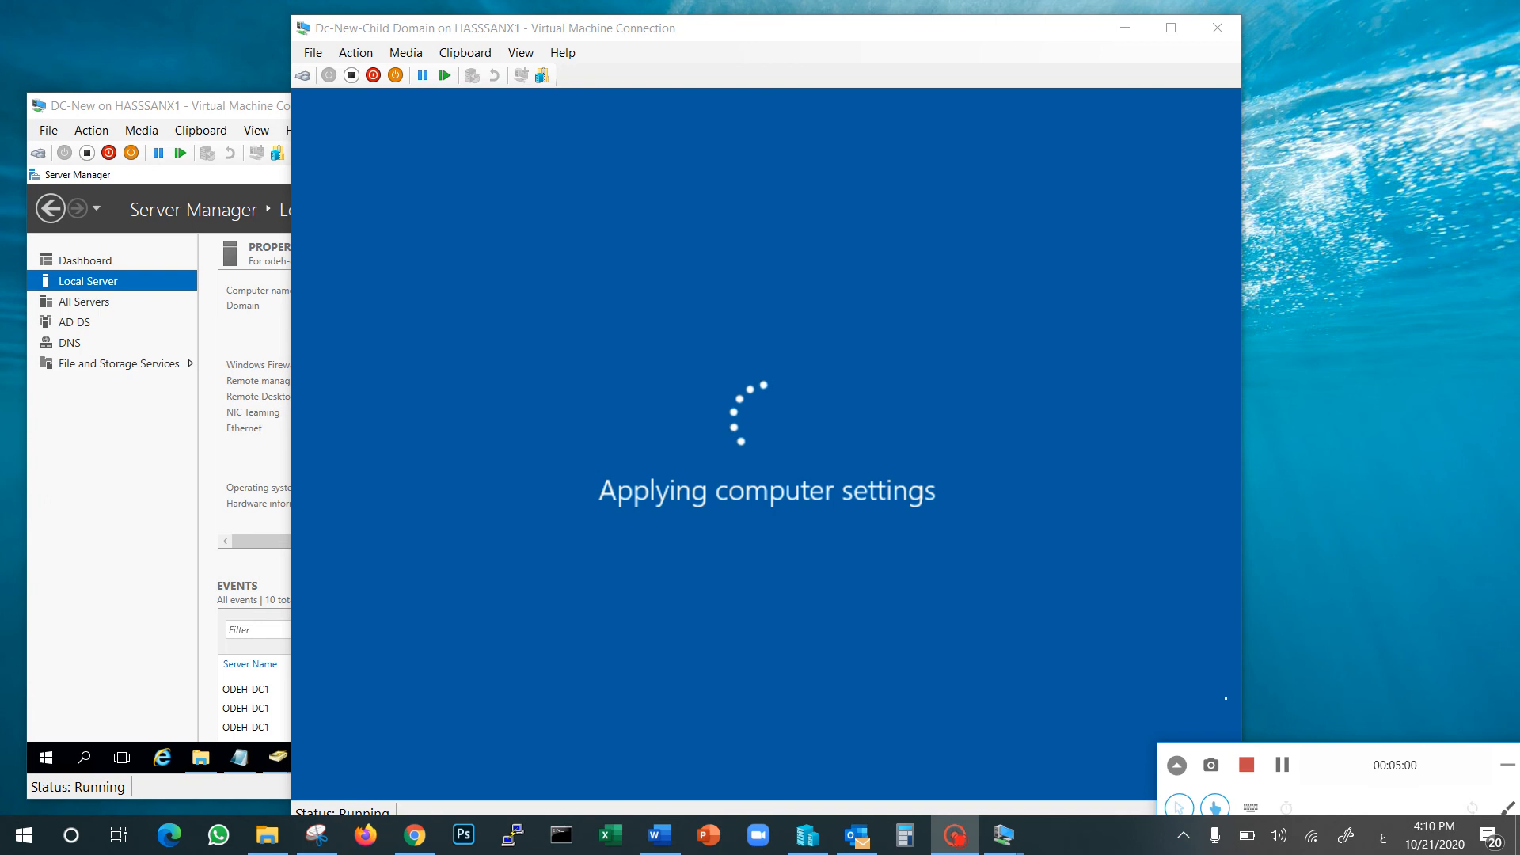
{"action": "left_click", "coordinate": [1282, 766]}
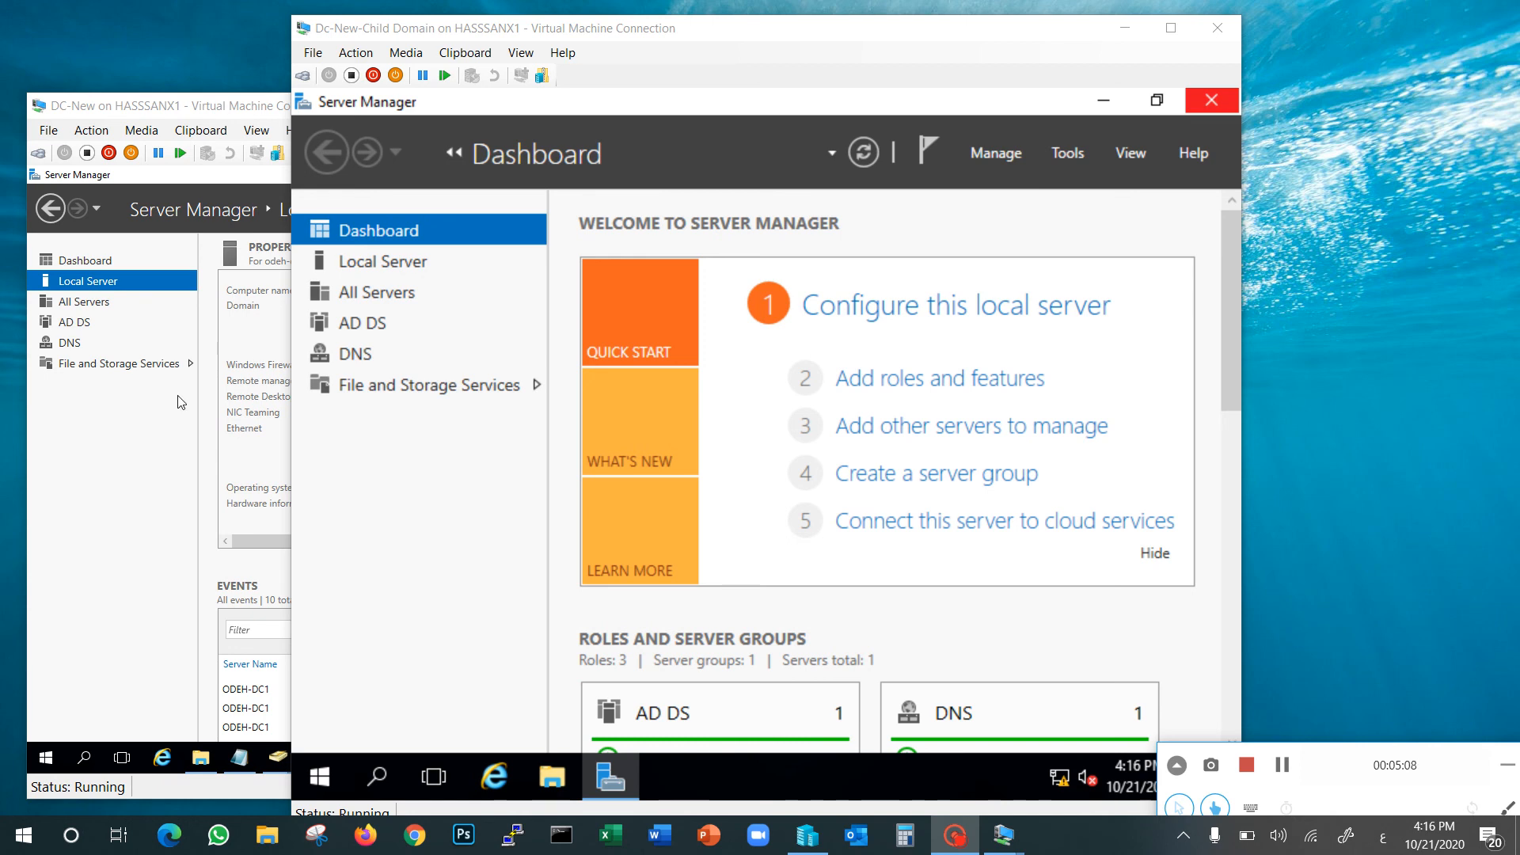
Confirm odeh-dc3-sales is in sales.odeh.local on Local Server, then bring the DC-New VM forward
{"action": "left_click", "coordinate": [432, 265]}
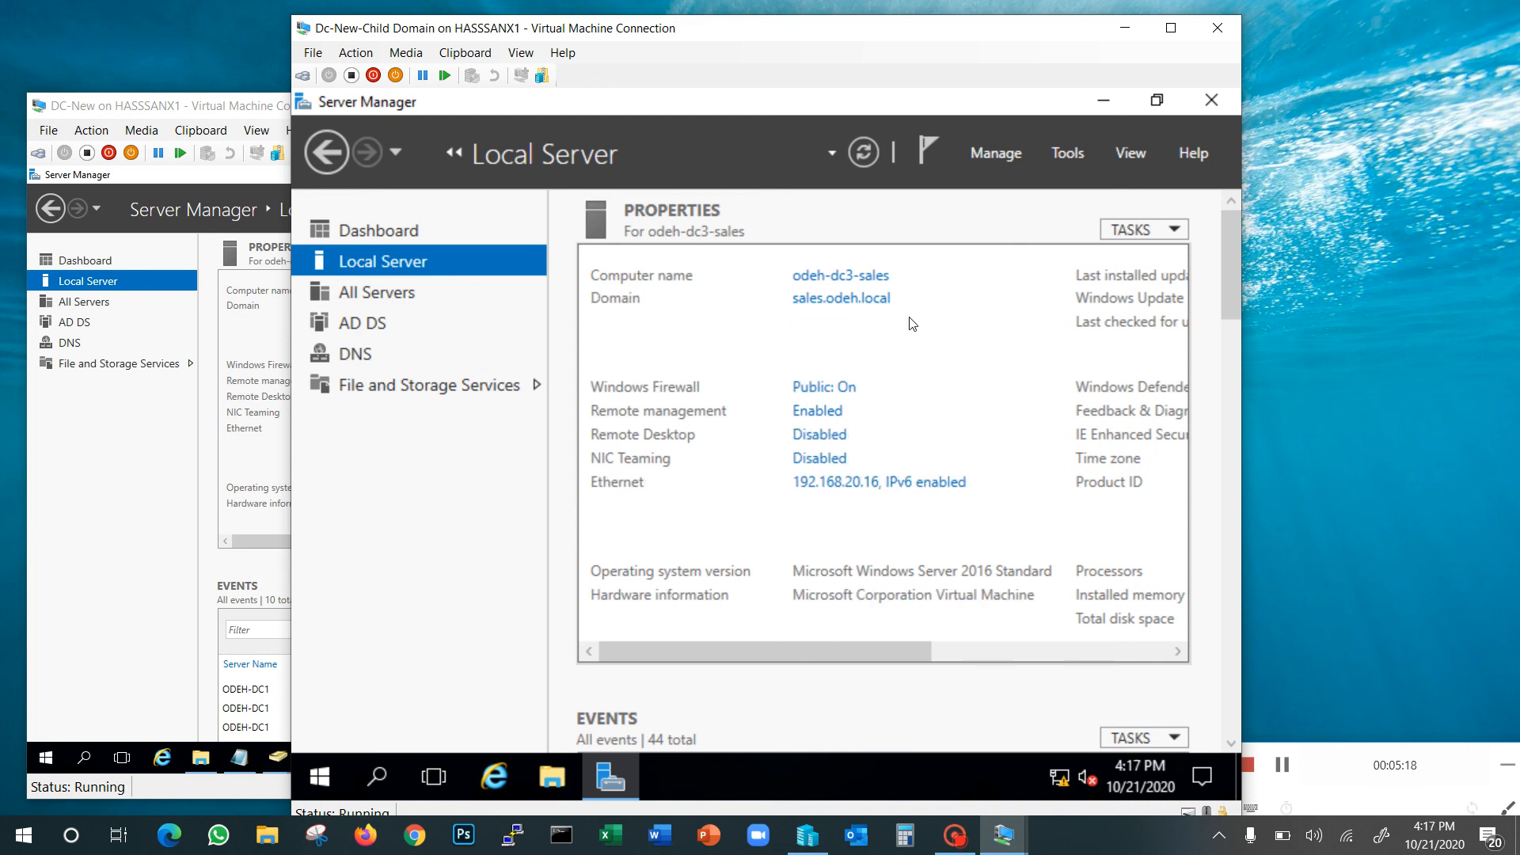
{"action": "left_click_drag", "start_coordinate": [979, 36], "coordinate": [1241, 25]}
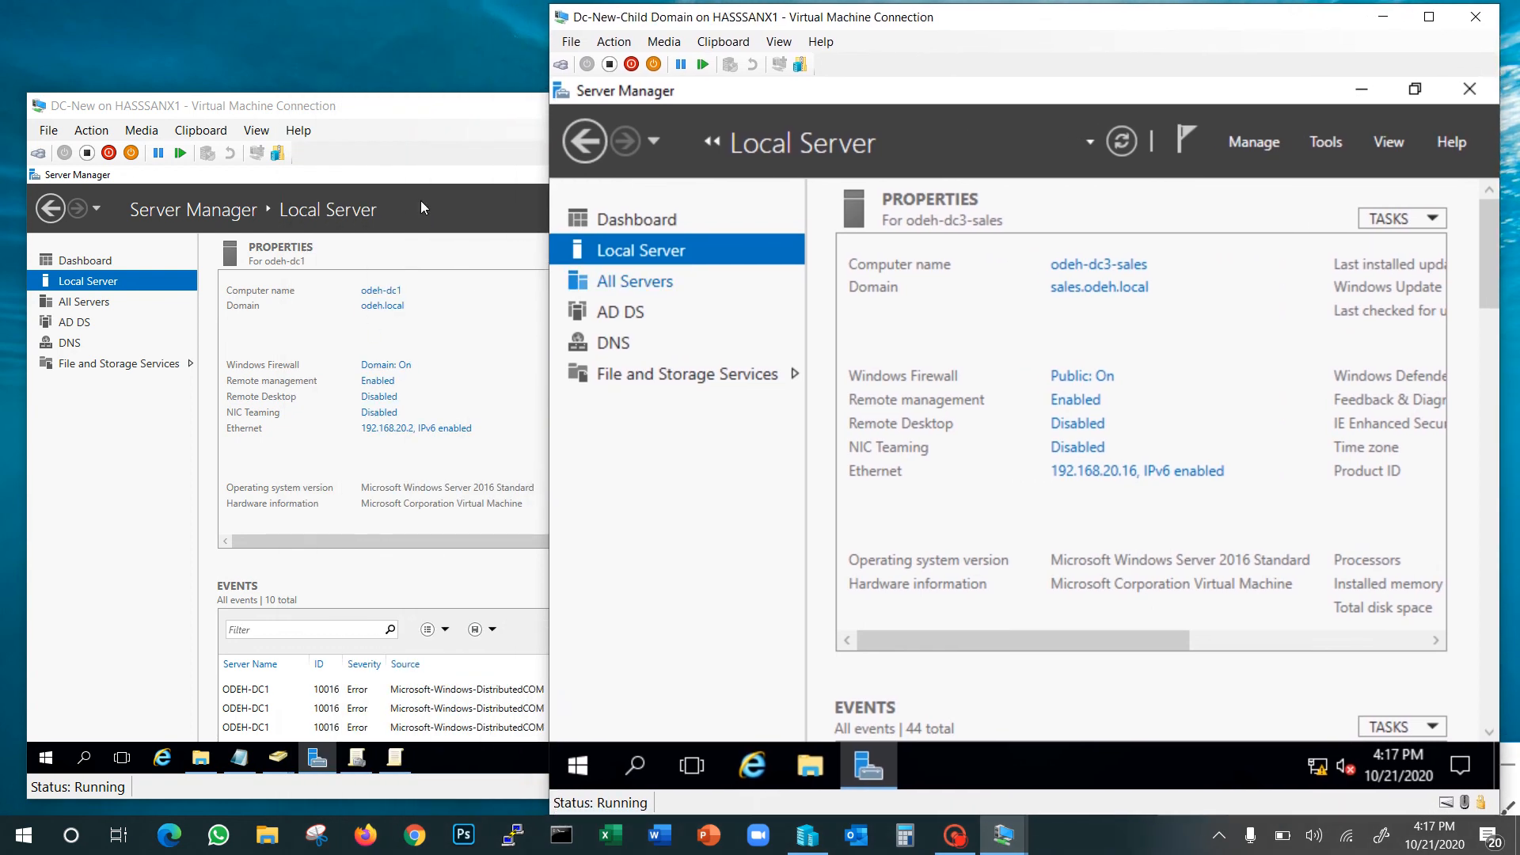
{"action": "left_click", "coordinate": [473, 121]}
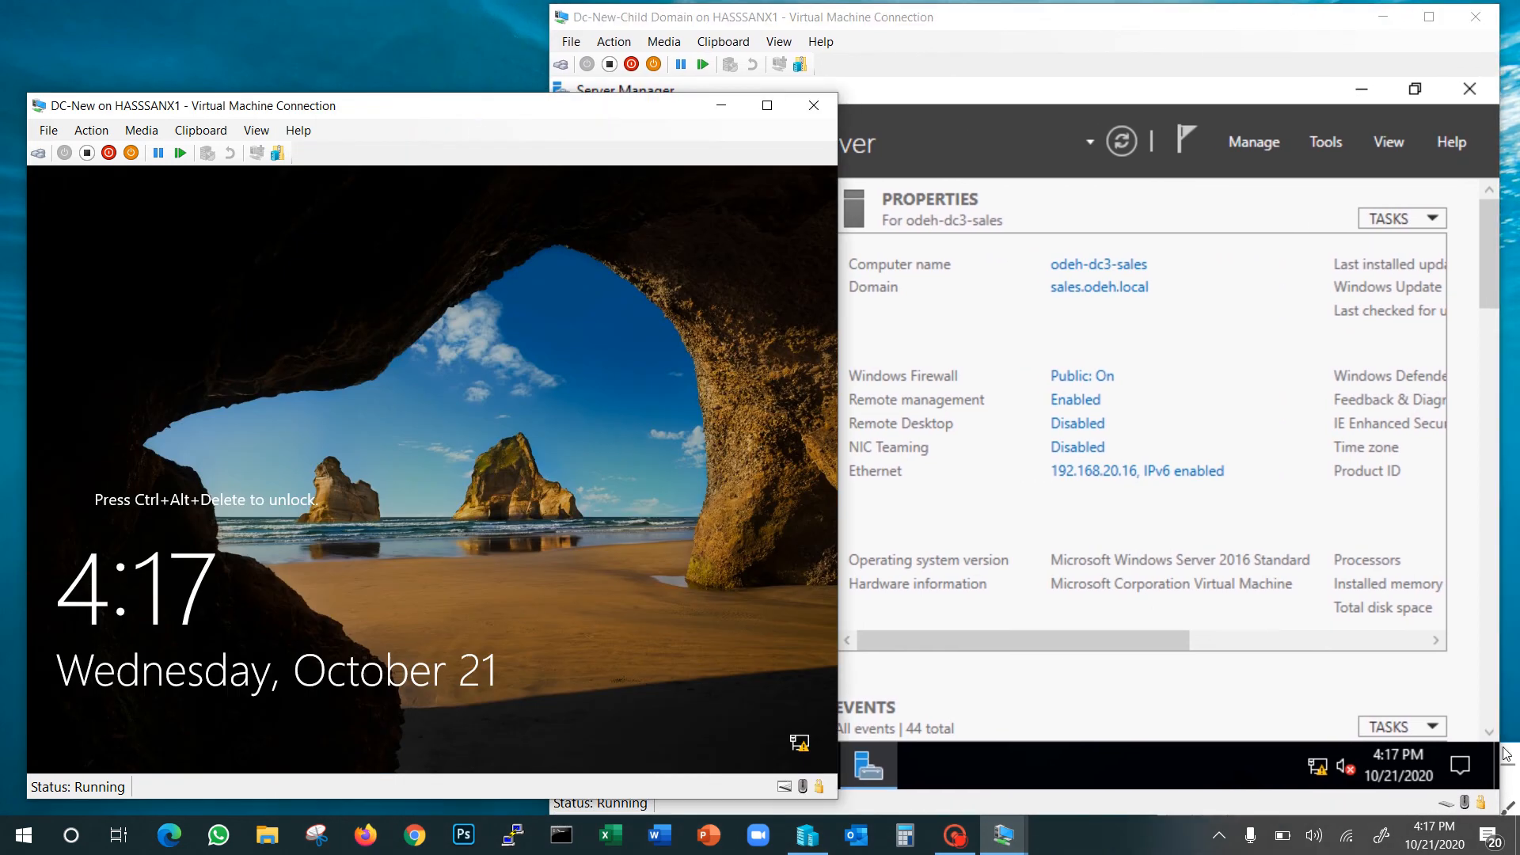
Launch Active Directory Users and Computers from Server Manager Tools on the child VM and select sales.odeh.local
{"action": "left_click", "coordinate": [955, 834]}
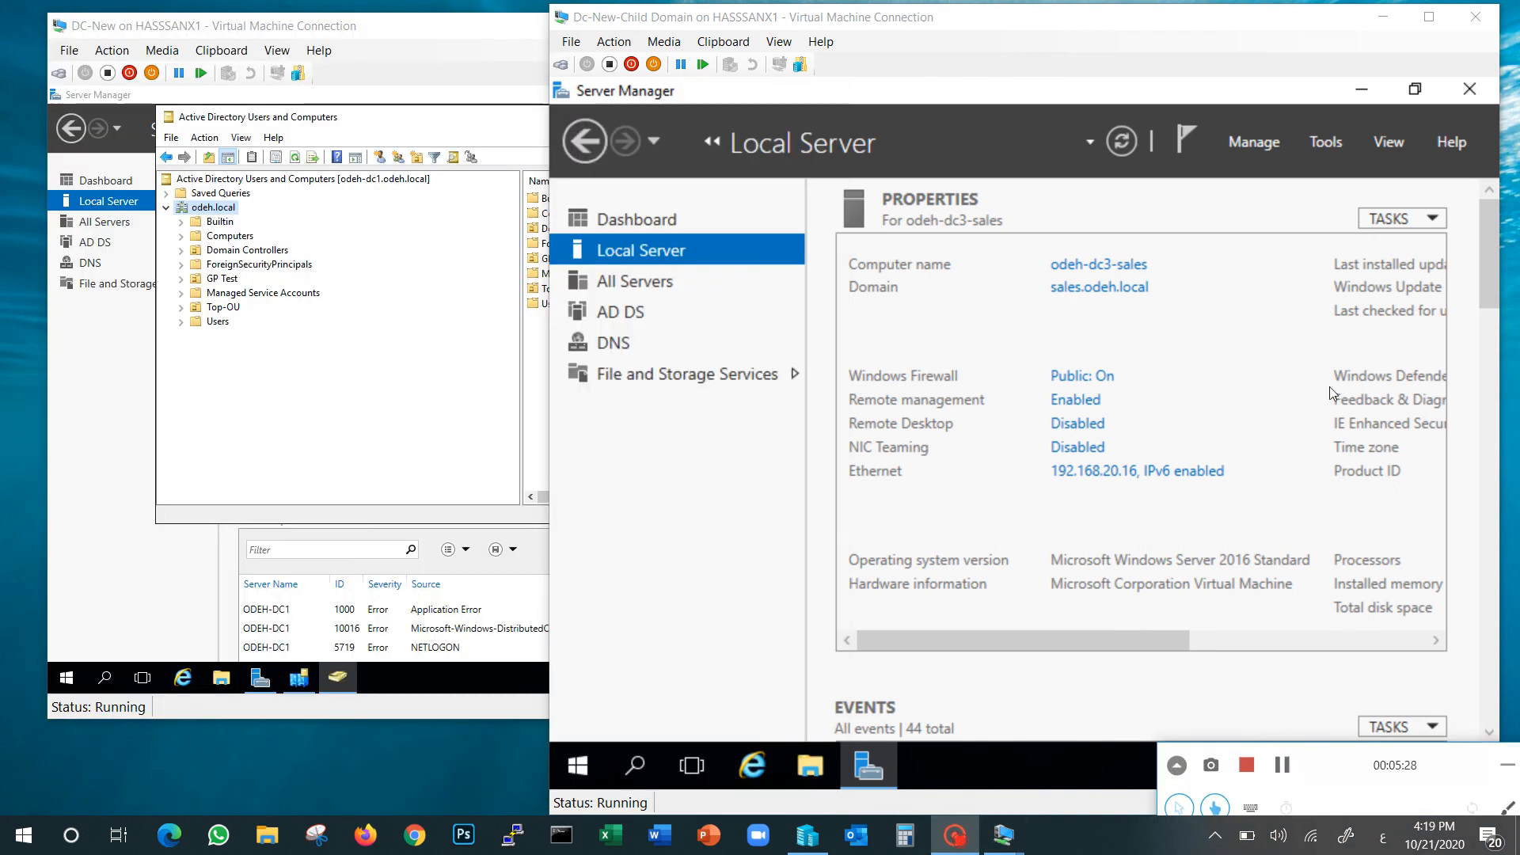
{"action": "left_click", "coordinate": [1328, 145]}
{"action": "left_click", "coordinate": [1247, 284]}
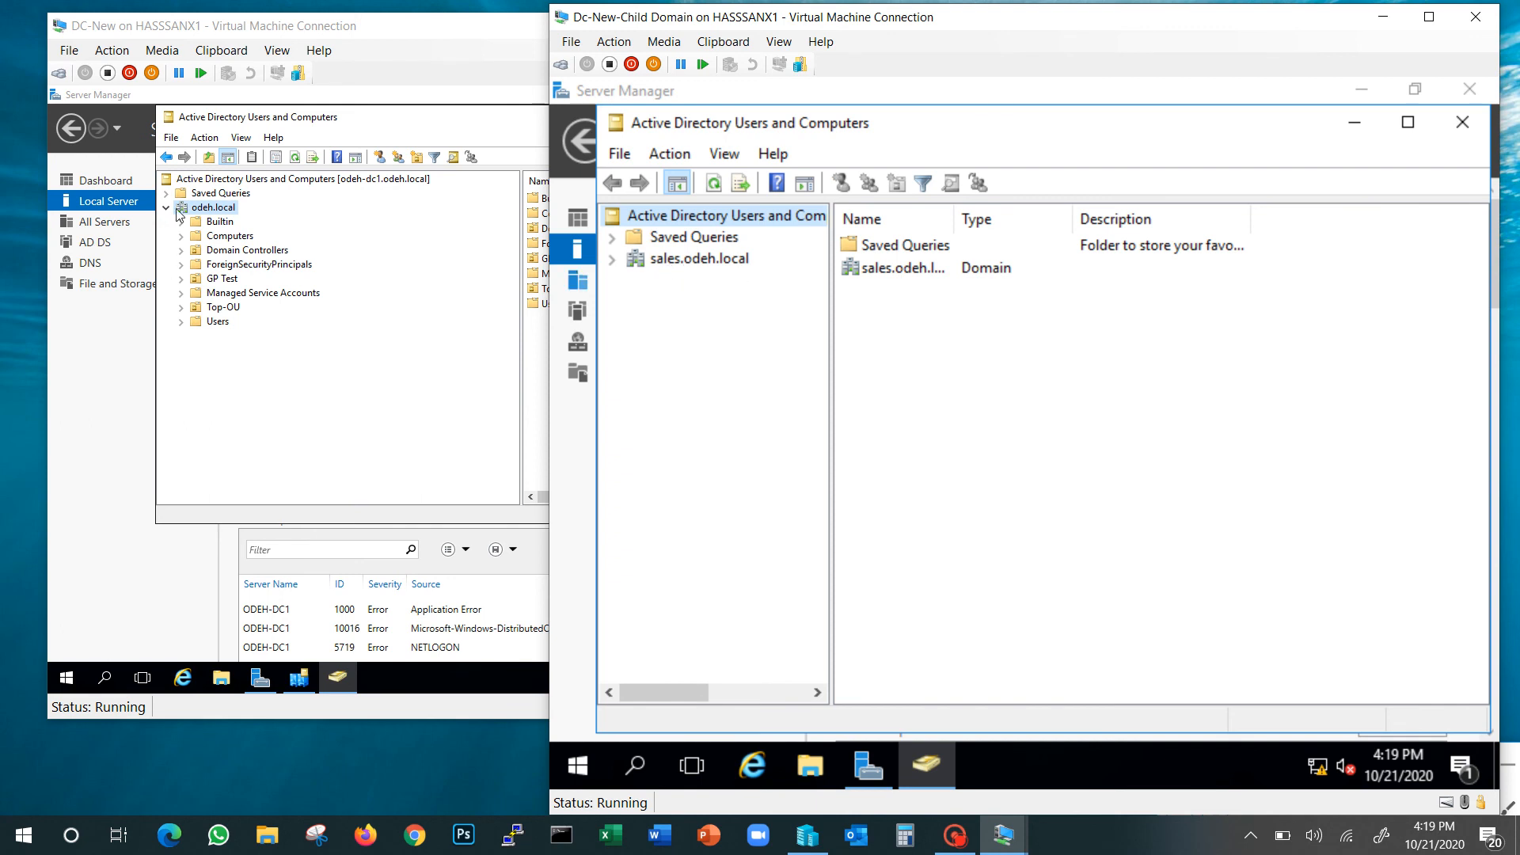
{"action": "left_click", "coordinate": [671, 262]}
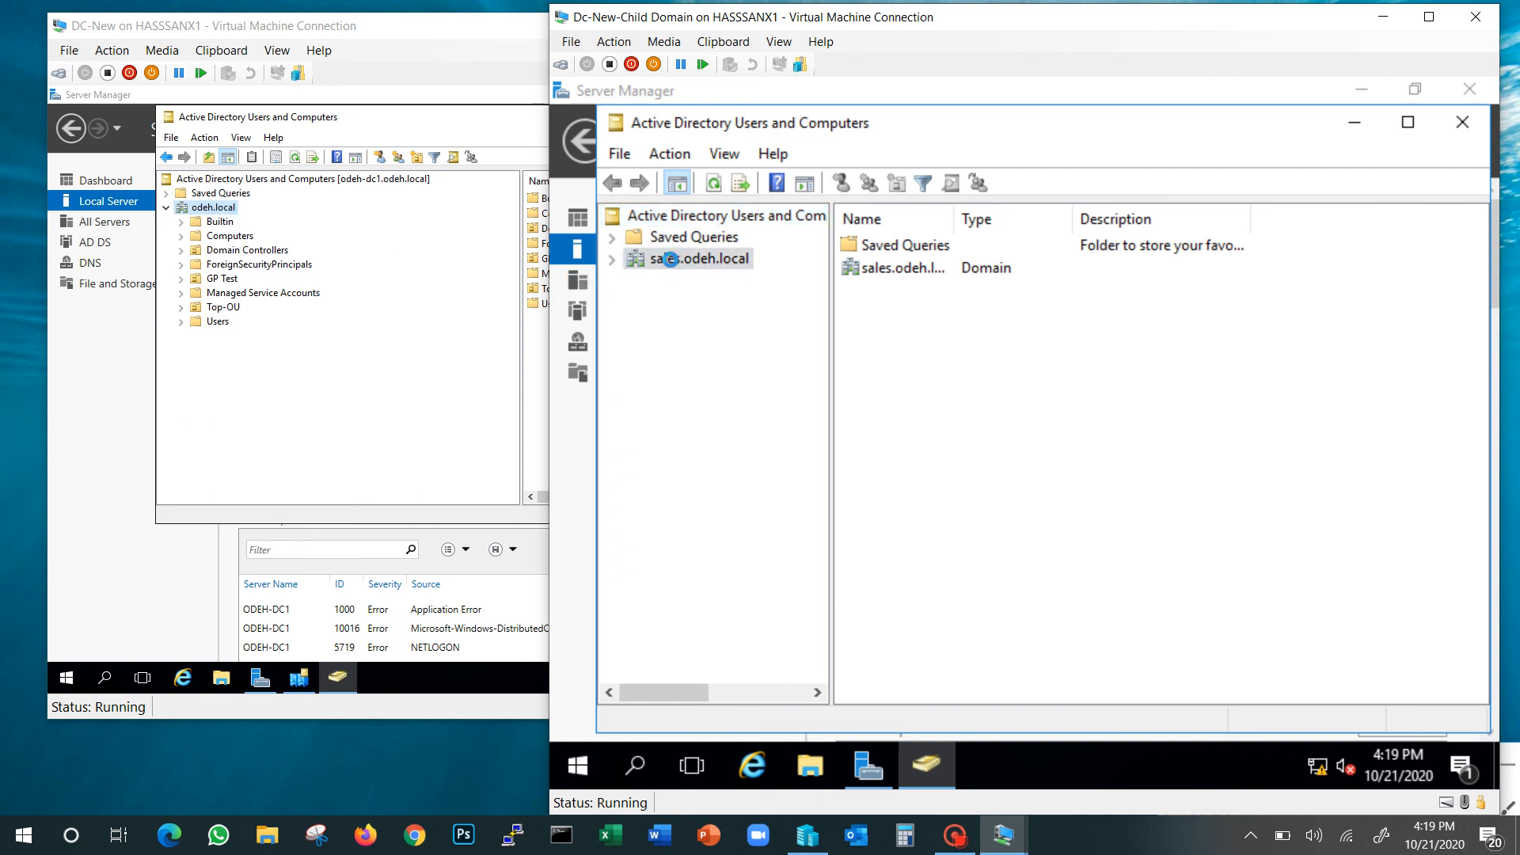
Expand sales.odeh.local to its default containers and bring up the New object choices for the domain
{"action": "left_click", "coordinate": [613, 261]}
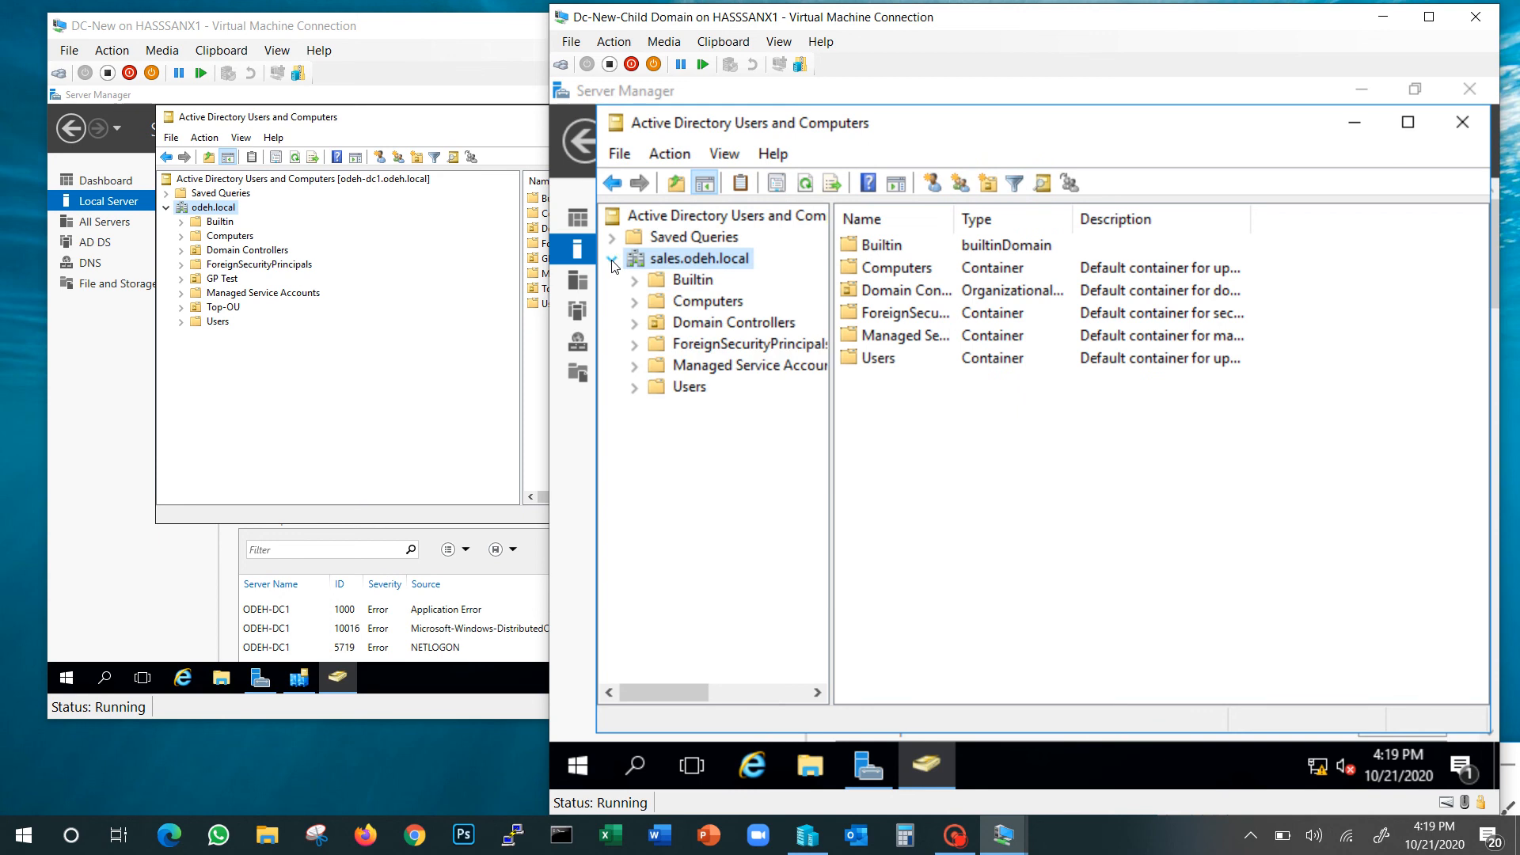
{"action": "left_click", "coordinate": [685, 392]}
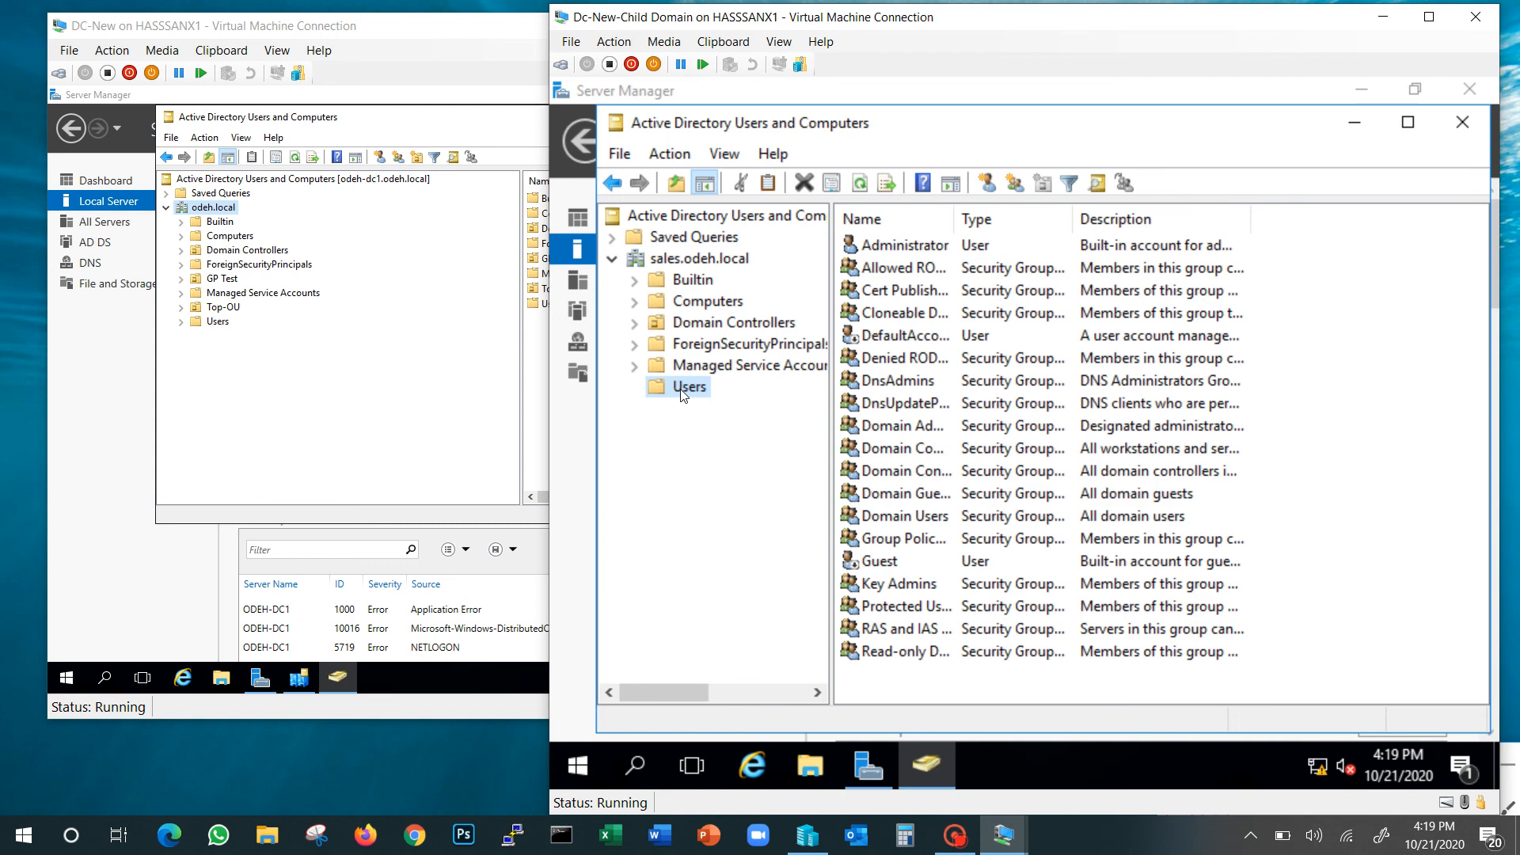
{"action": "left_click", "coordinate": [681, 261]}
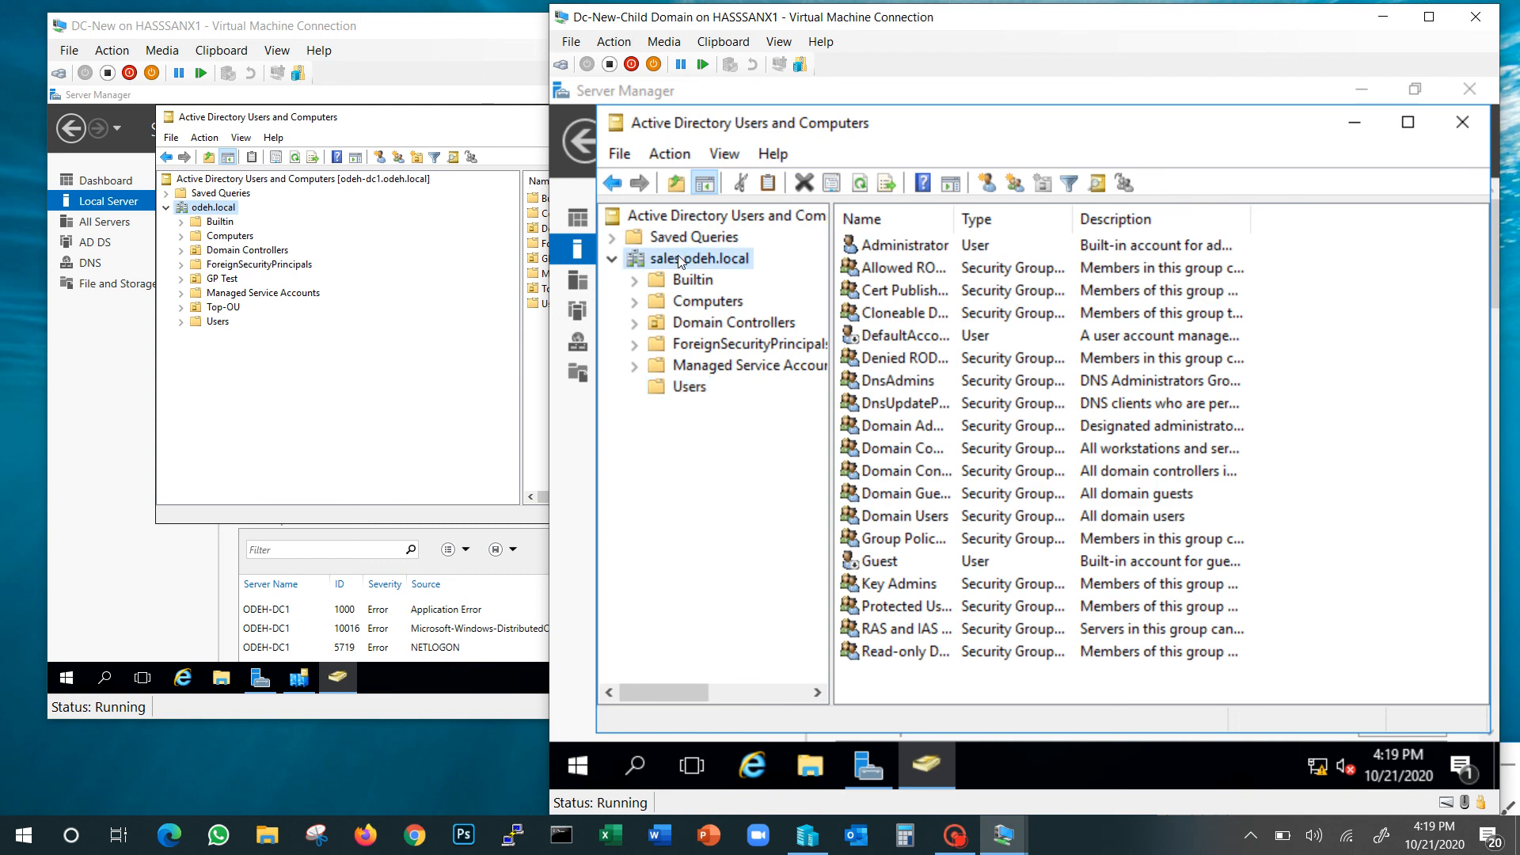
{"action": "right_click", "coordinate": [681, 260]}
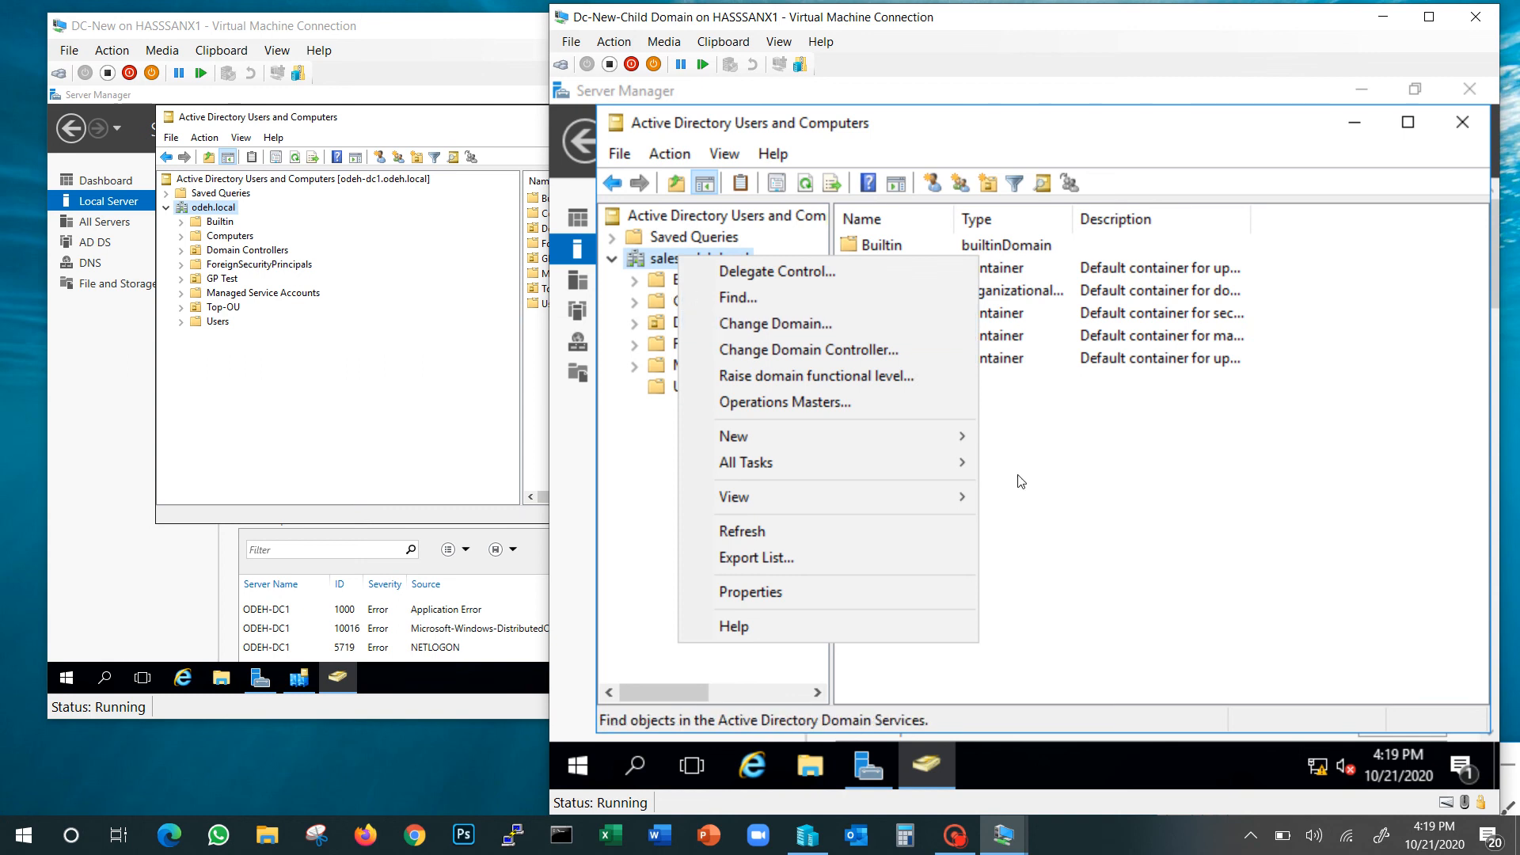
{"action": "left_click", "coordinate": [1088, 526]}
{"action": "right_click", "coordinate": [1016, 523]}
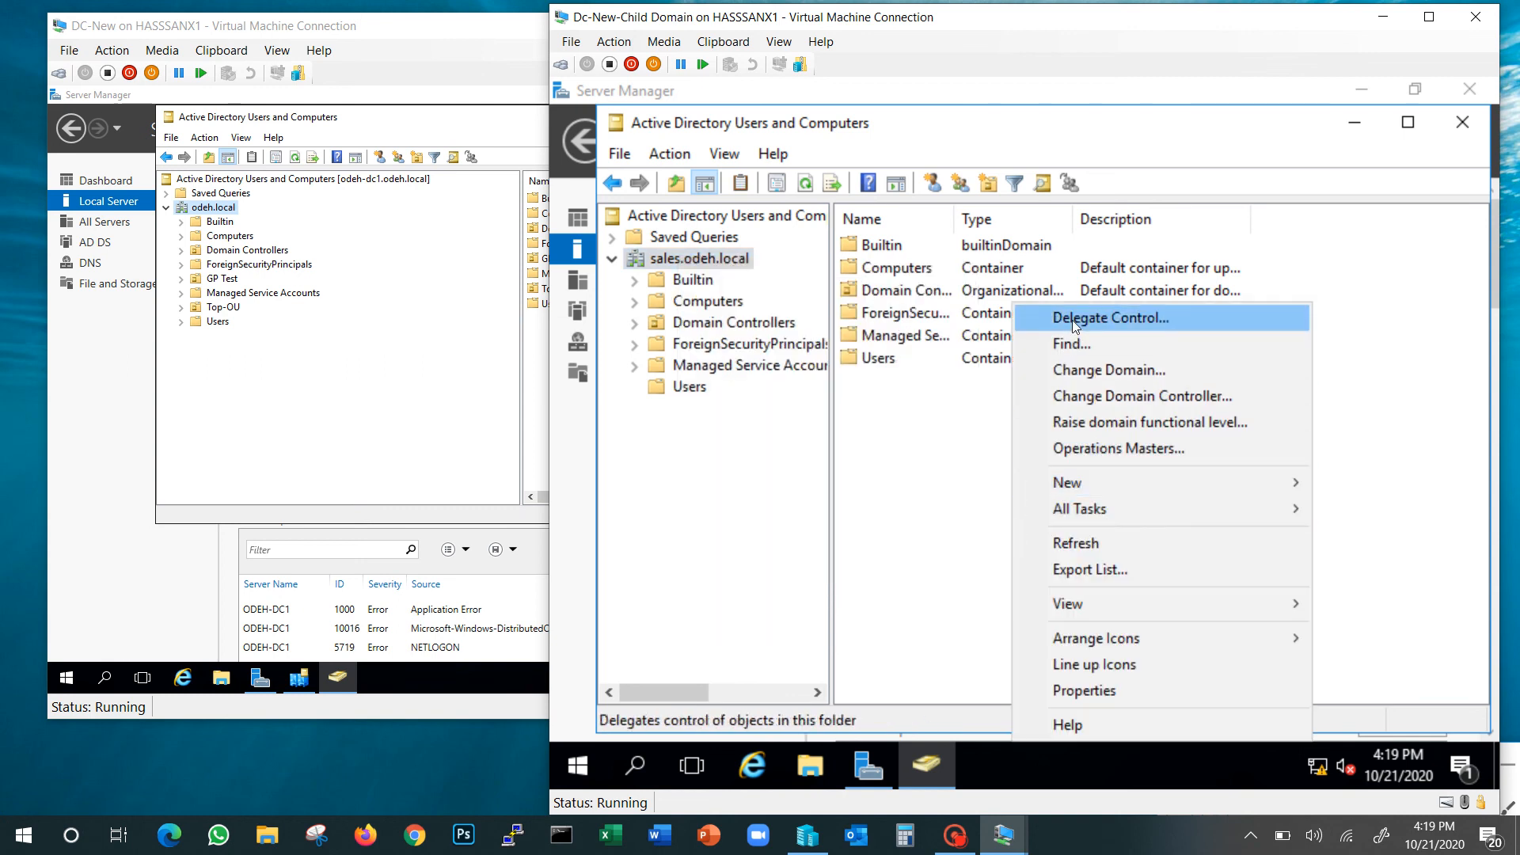
{"action": "mouse_move", "coordinate": [1105, 612]}
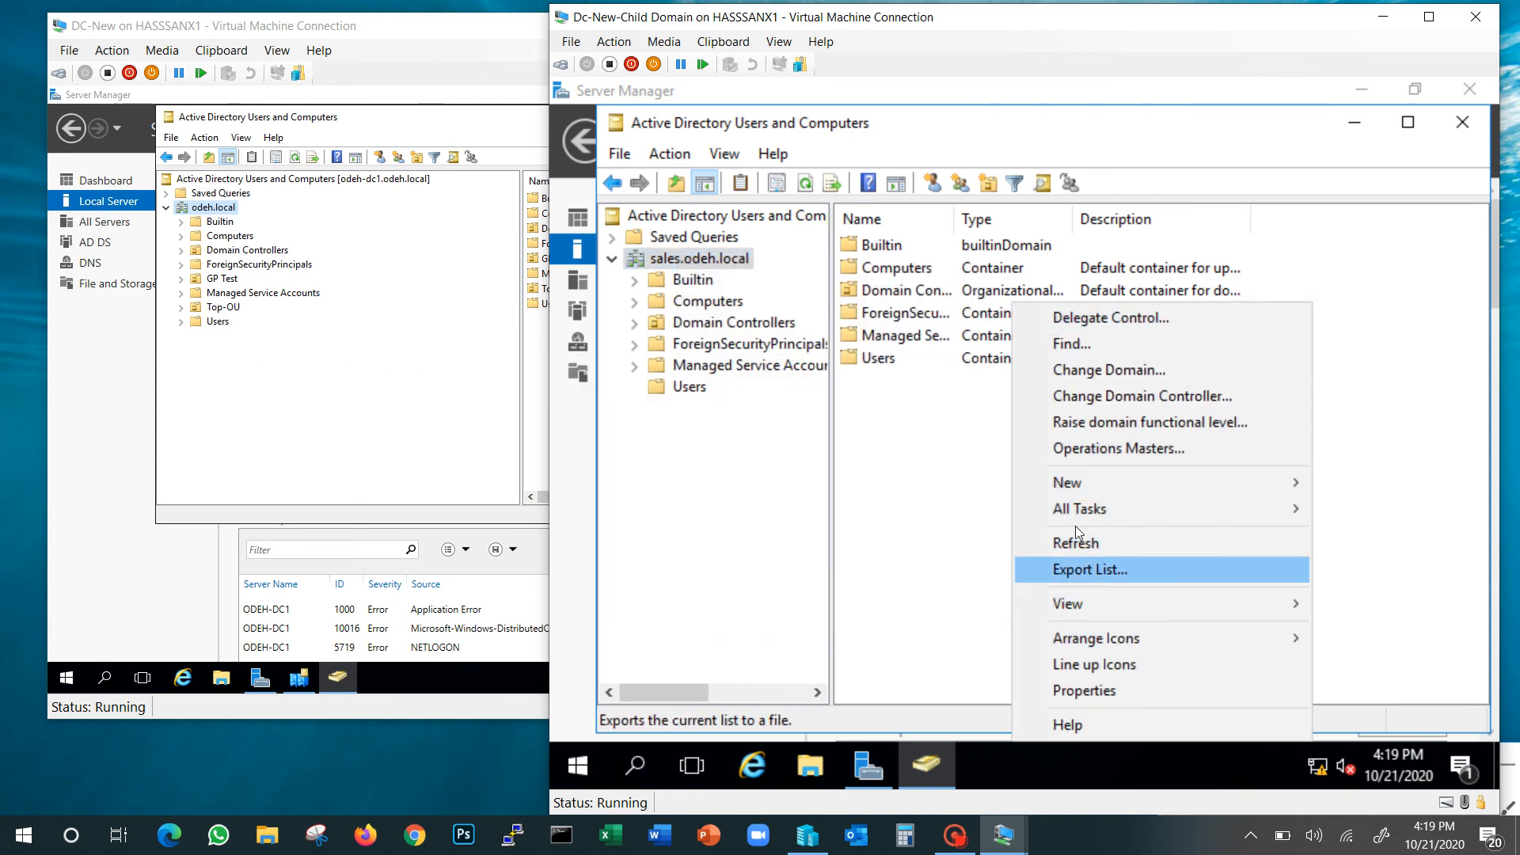
{"action": "mouse_move", "coordinate": [1077, 488]}
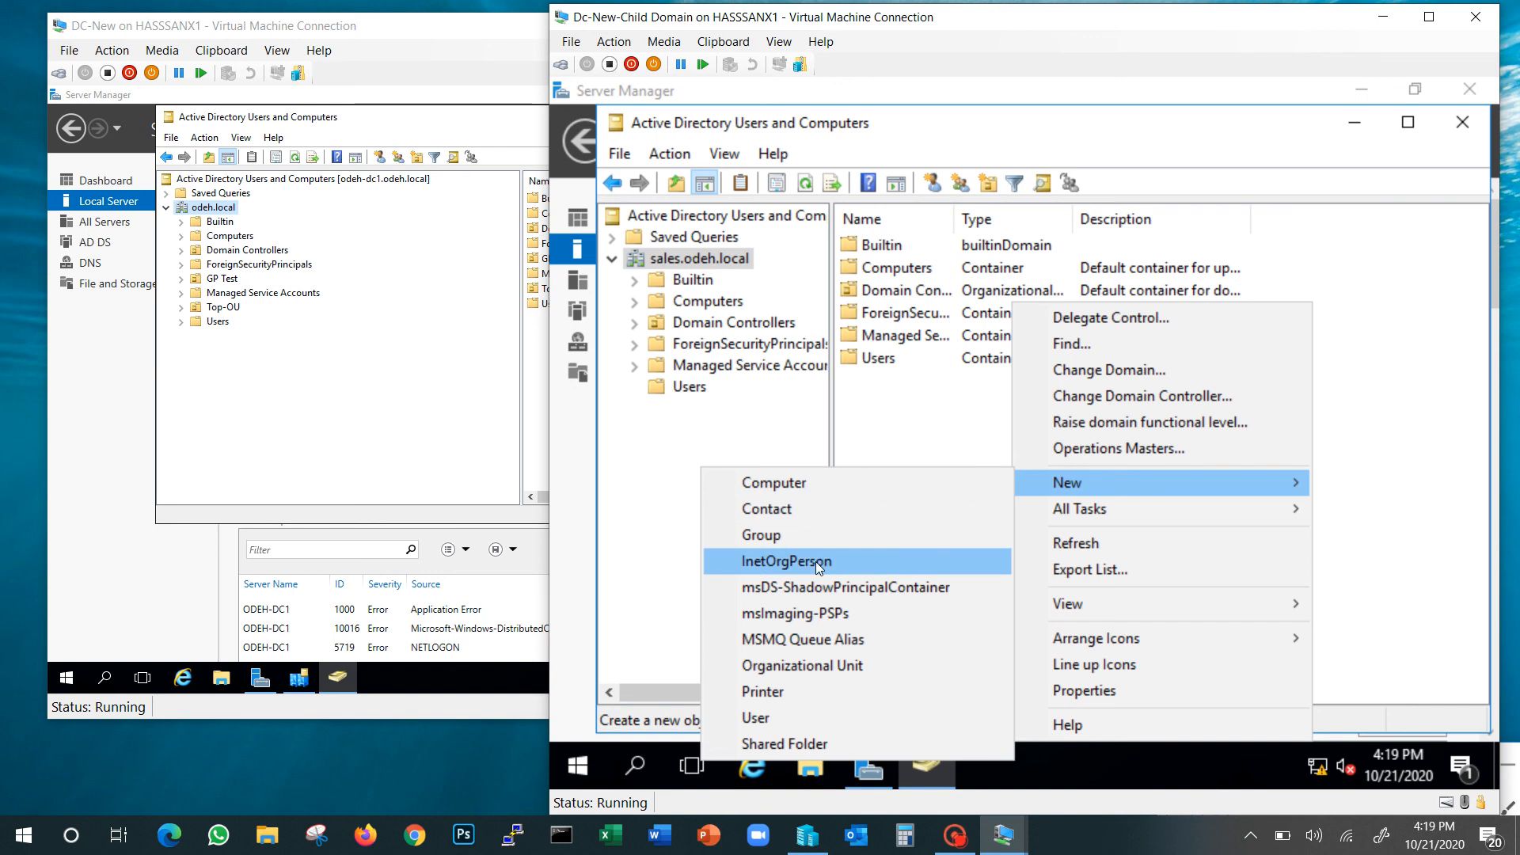
Create the organizational unit Sales-Top-OU in sales.odeh.local
{"action": "left_click", "coordinate": [799, 666]}
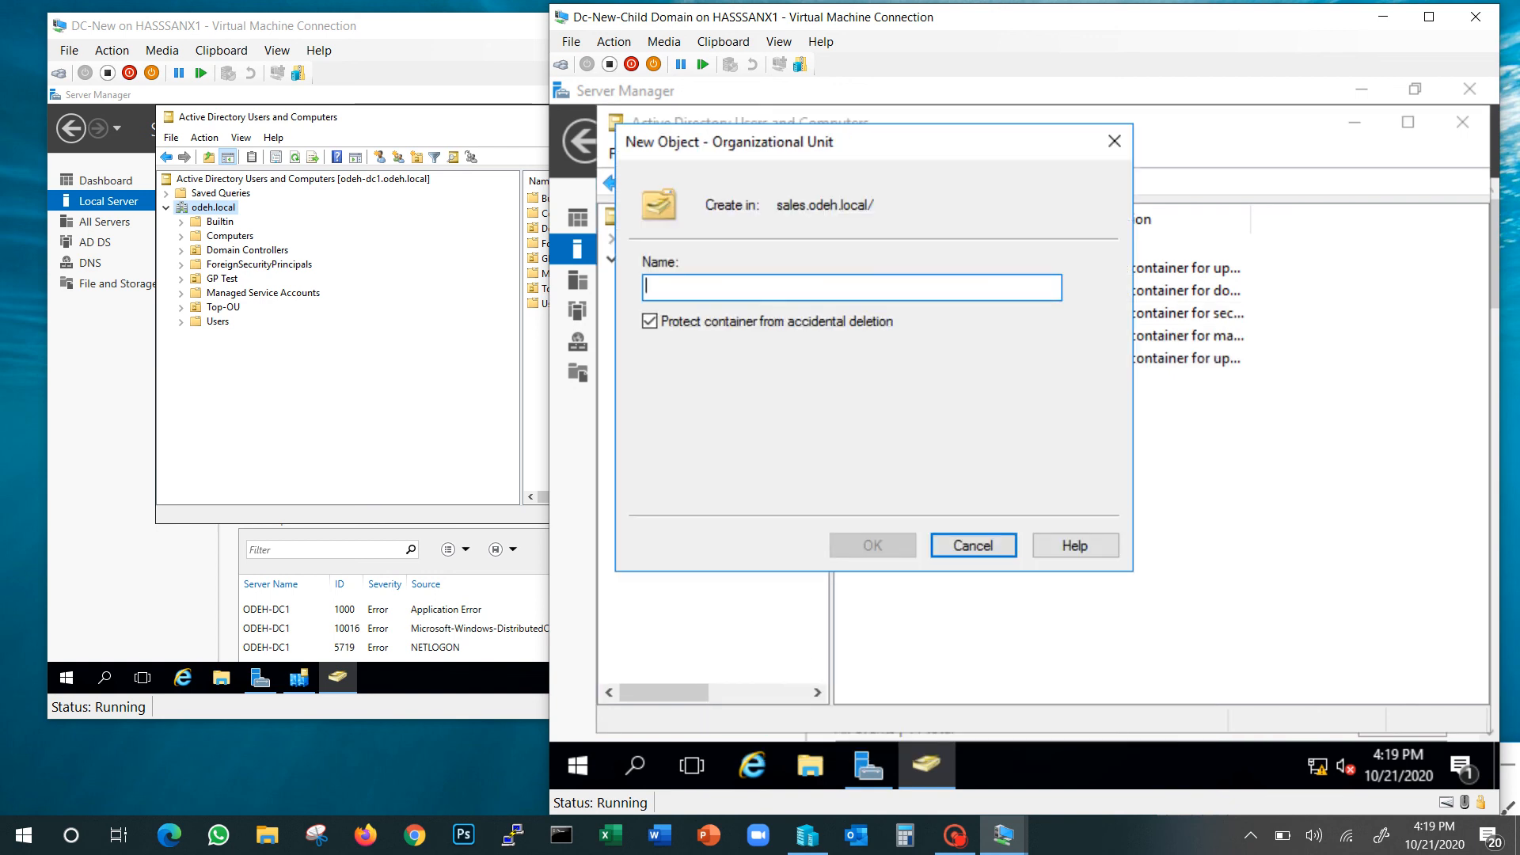
{"action": "type", "text": "Sales-Top-OU"}
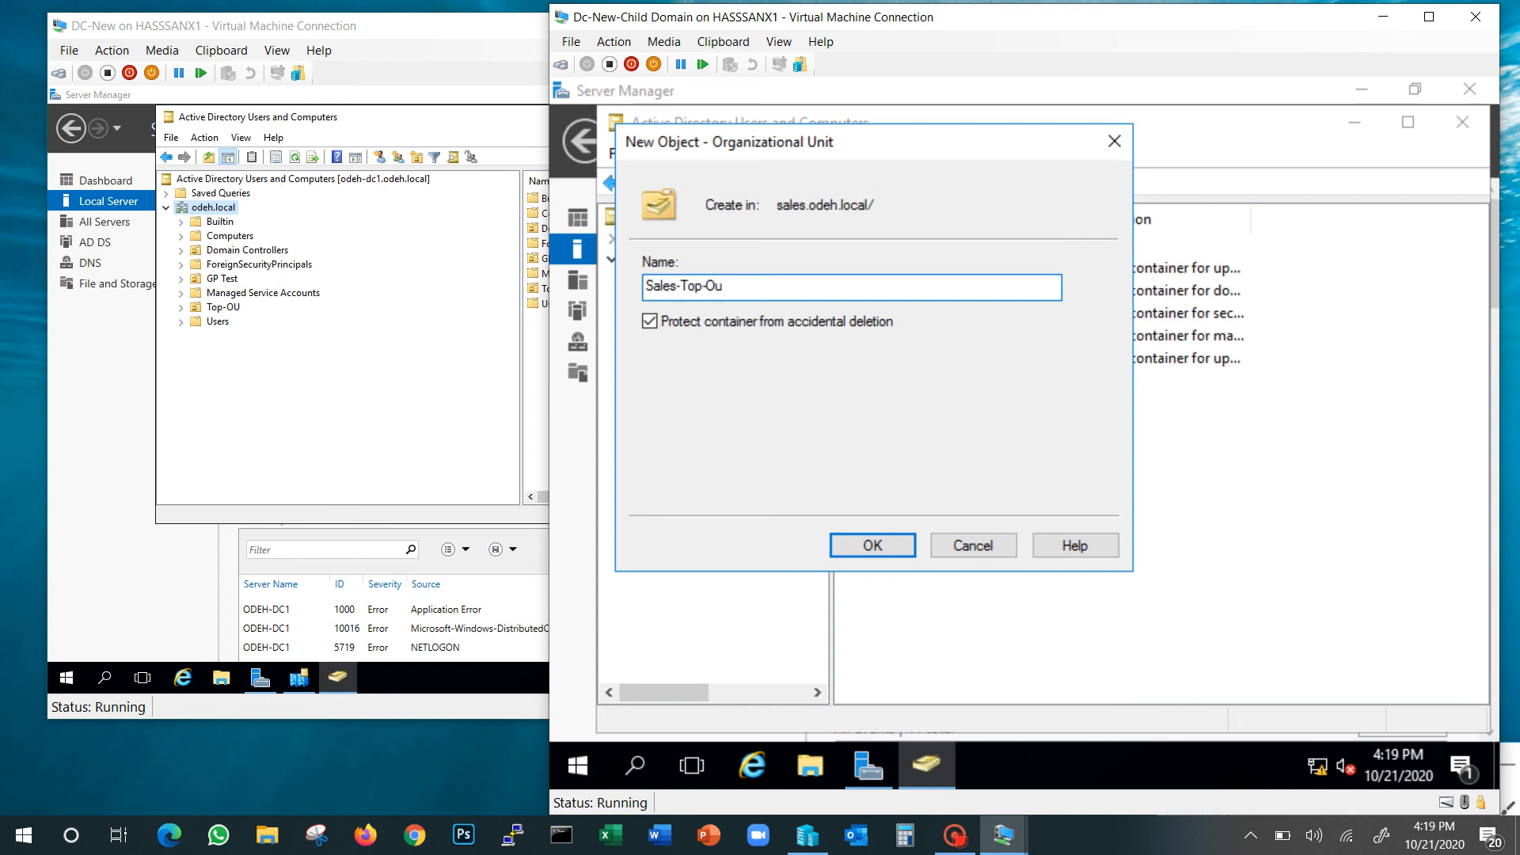
{"action": "left_click", "coordinate": [872, 554]}
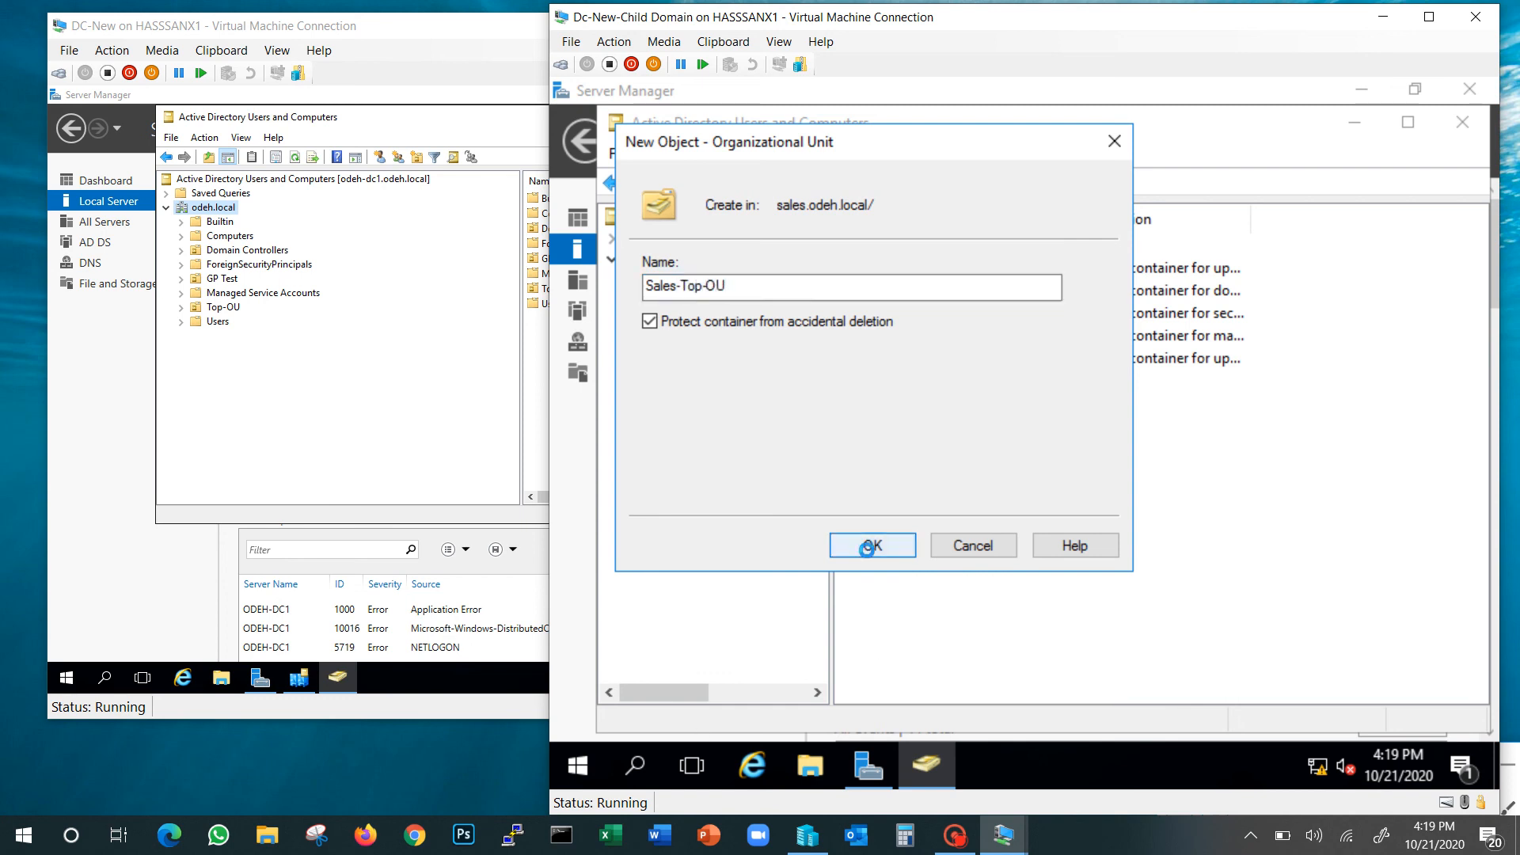
Add Computer and Users organizational units inside Sales-Top-OU, then start a new user in Users
{"action": "right_click", "coordinate": [679, 414]}
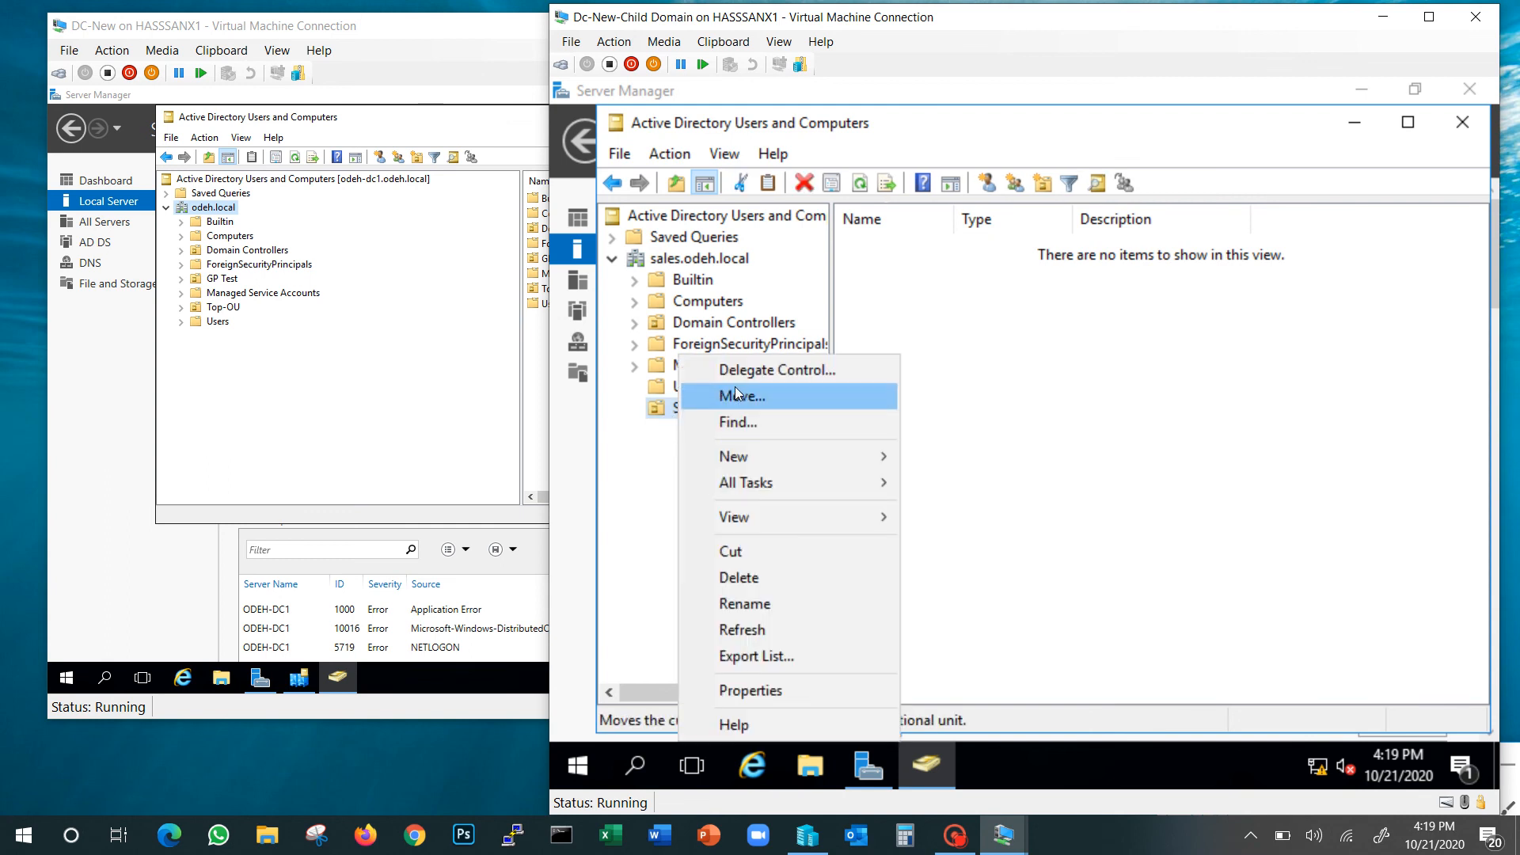
{"action": "mouse_move", "coordinate": [871, 456]}
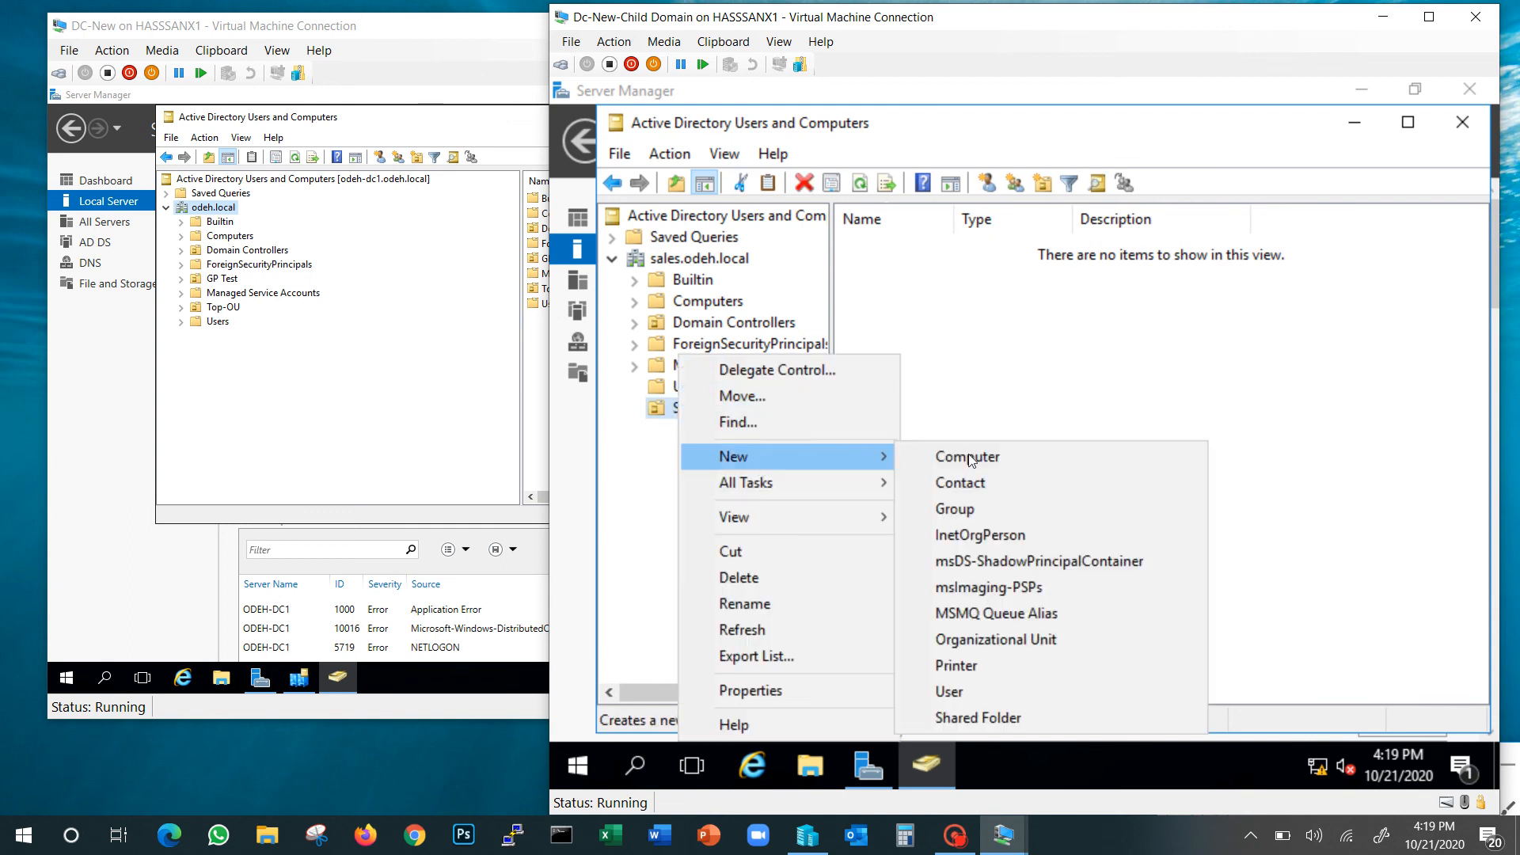
{"action": "left_click", "coordinate": [1034, 641]}
{"action": "type", "text": "Comp"}
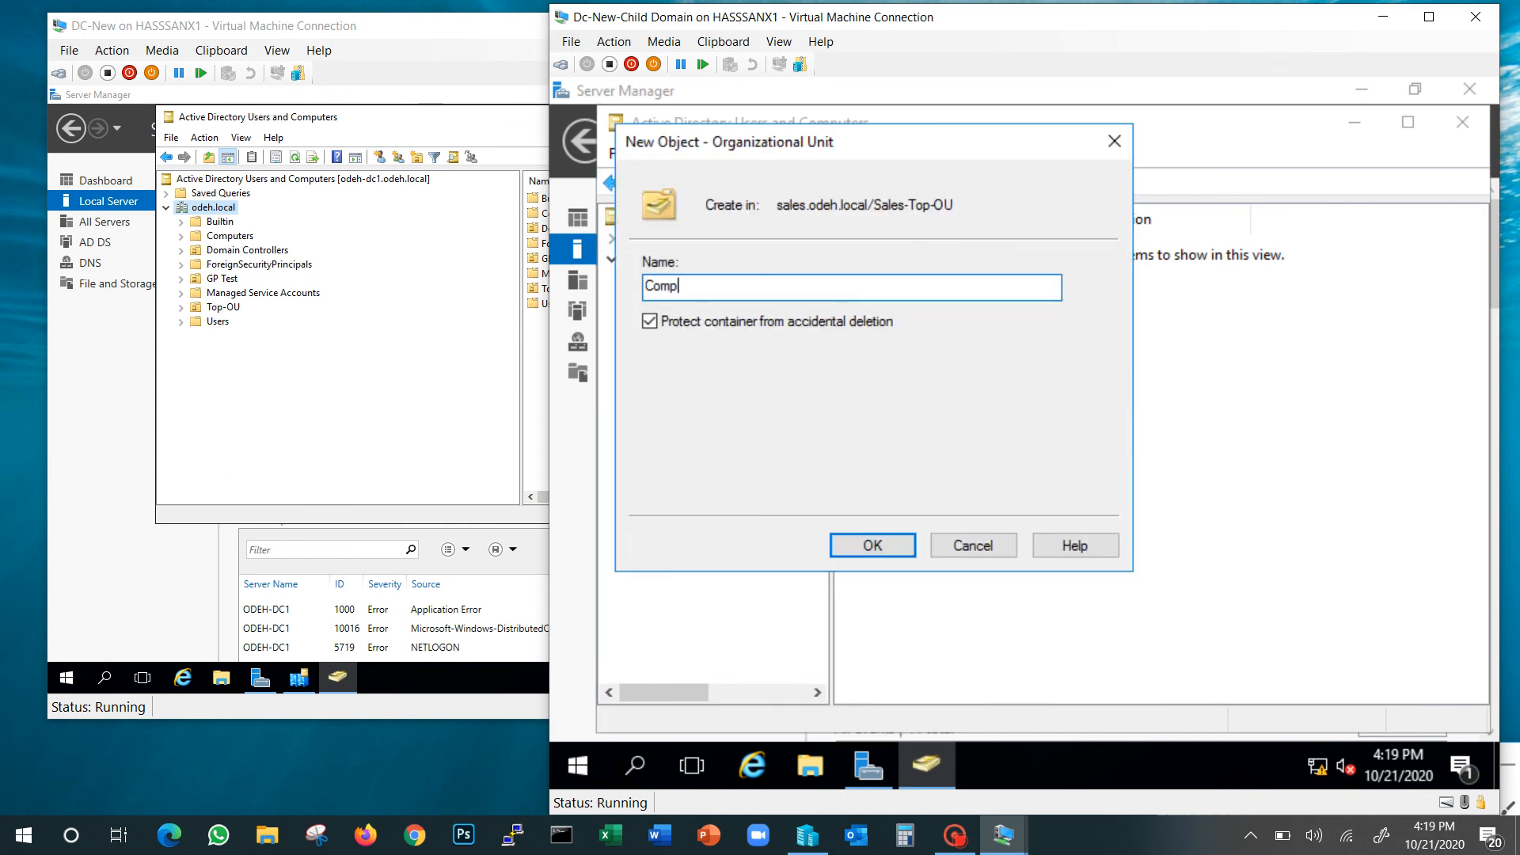
{"action": "type", "text": "uter"}
{"action": "key", "text": "Return"}
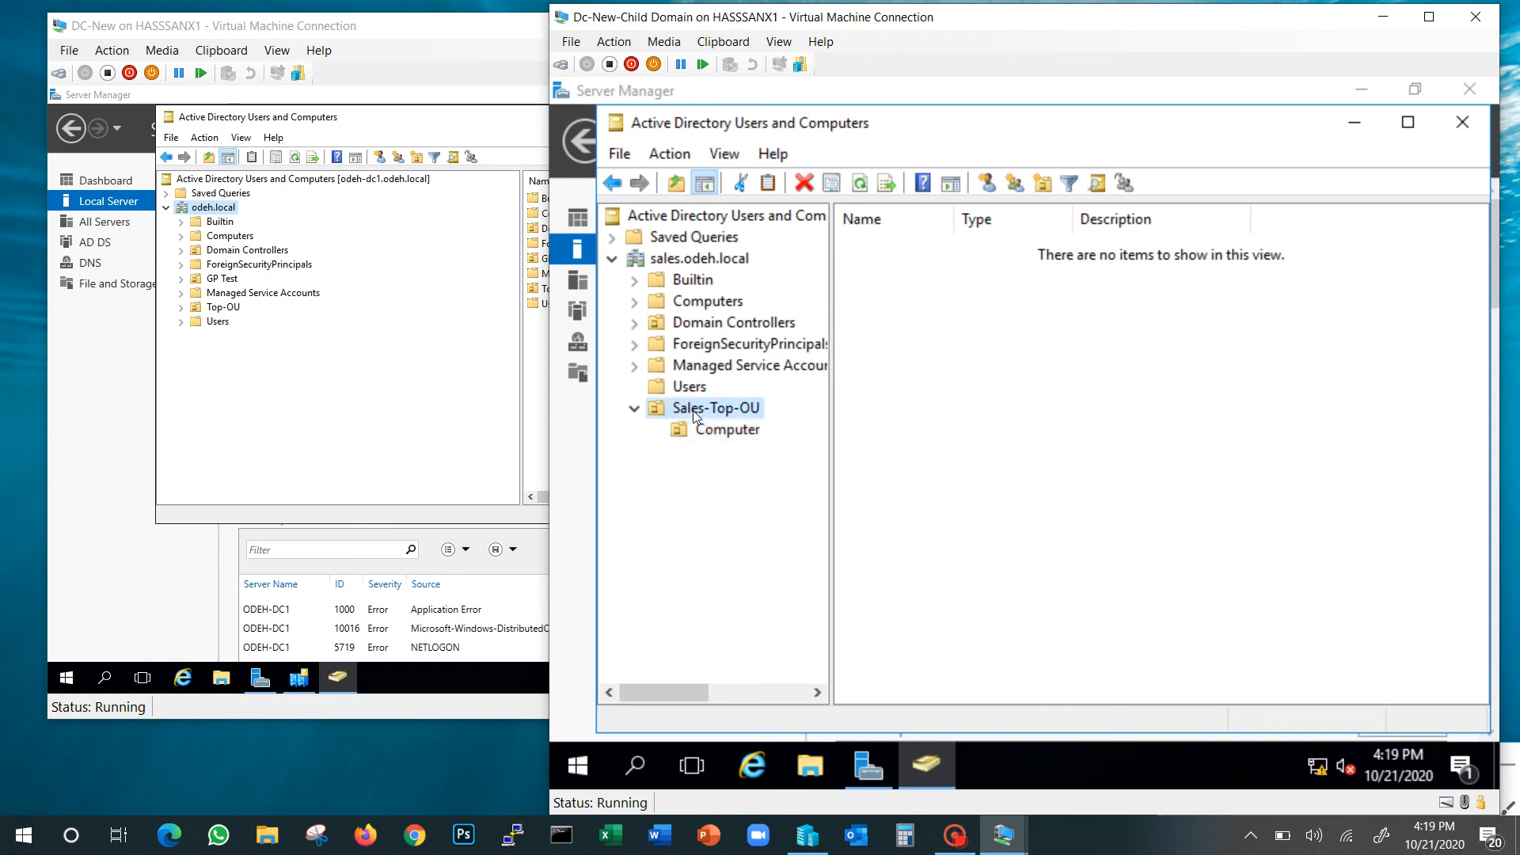
{"action": "right_click", "coordinate": [694, 416]}
{"action": "mouse_move", "coordinate": [793, 458]}
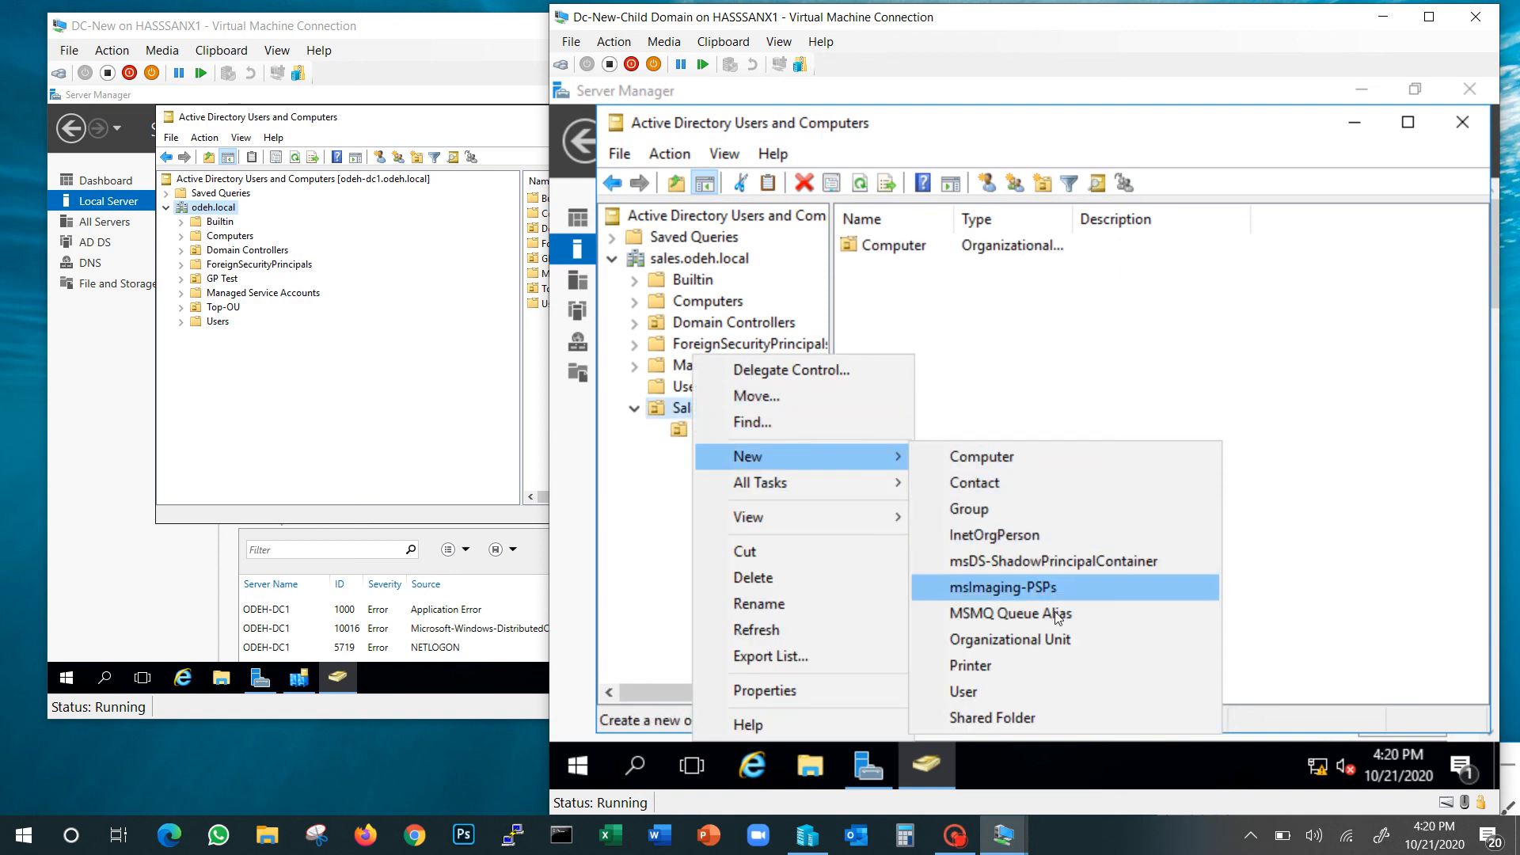
{"action": "left_click", "coordinate": [1057, 640]}
{"action": "type", "text": "Us"}
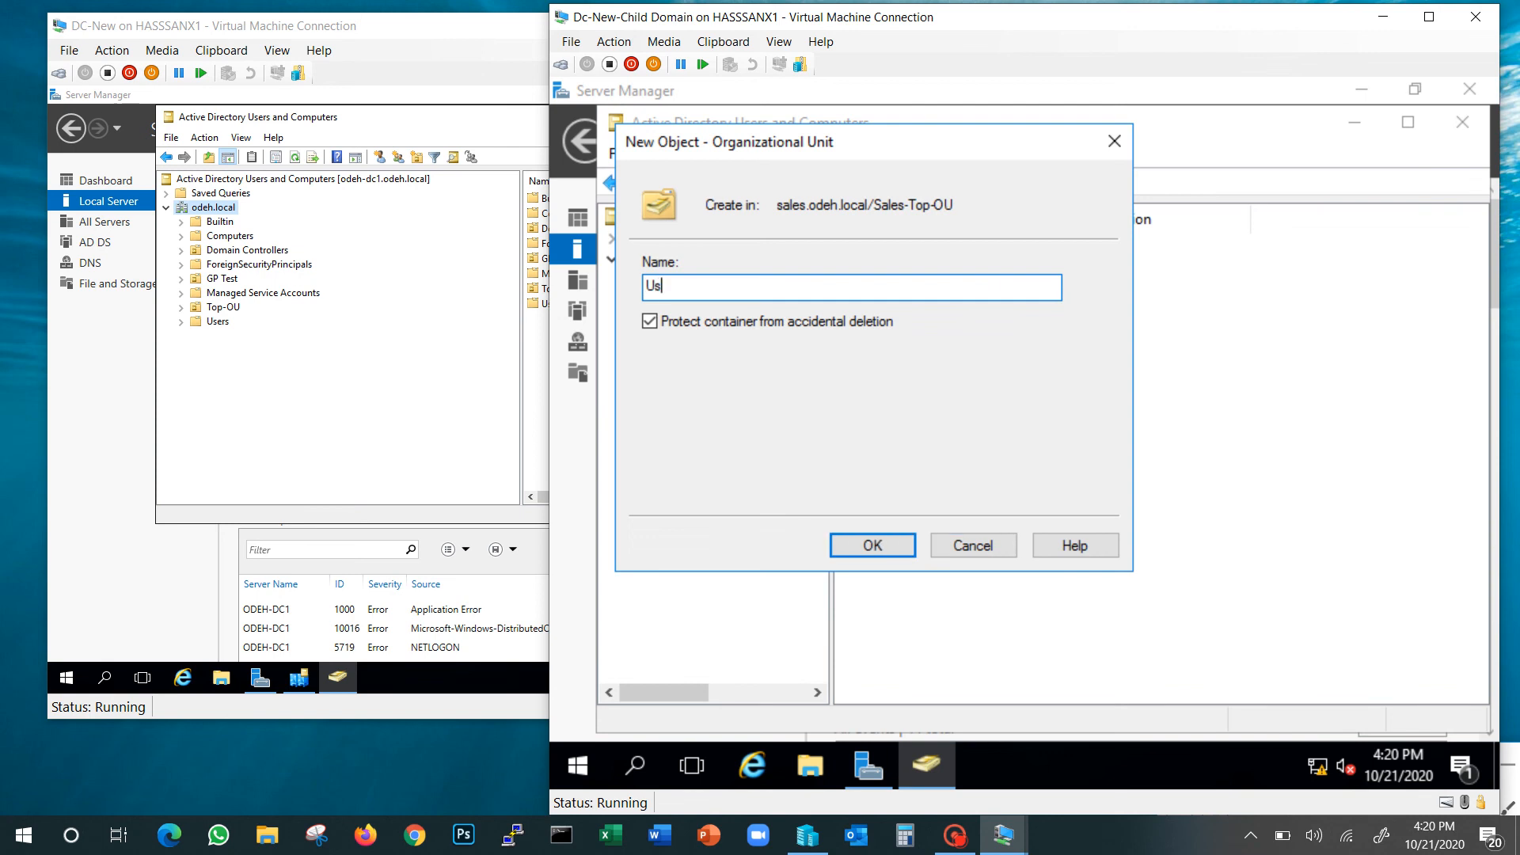
{"action": "type", "text": "ers"}
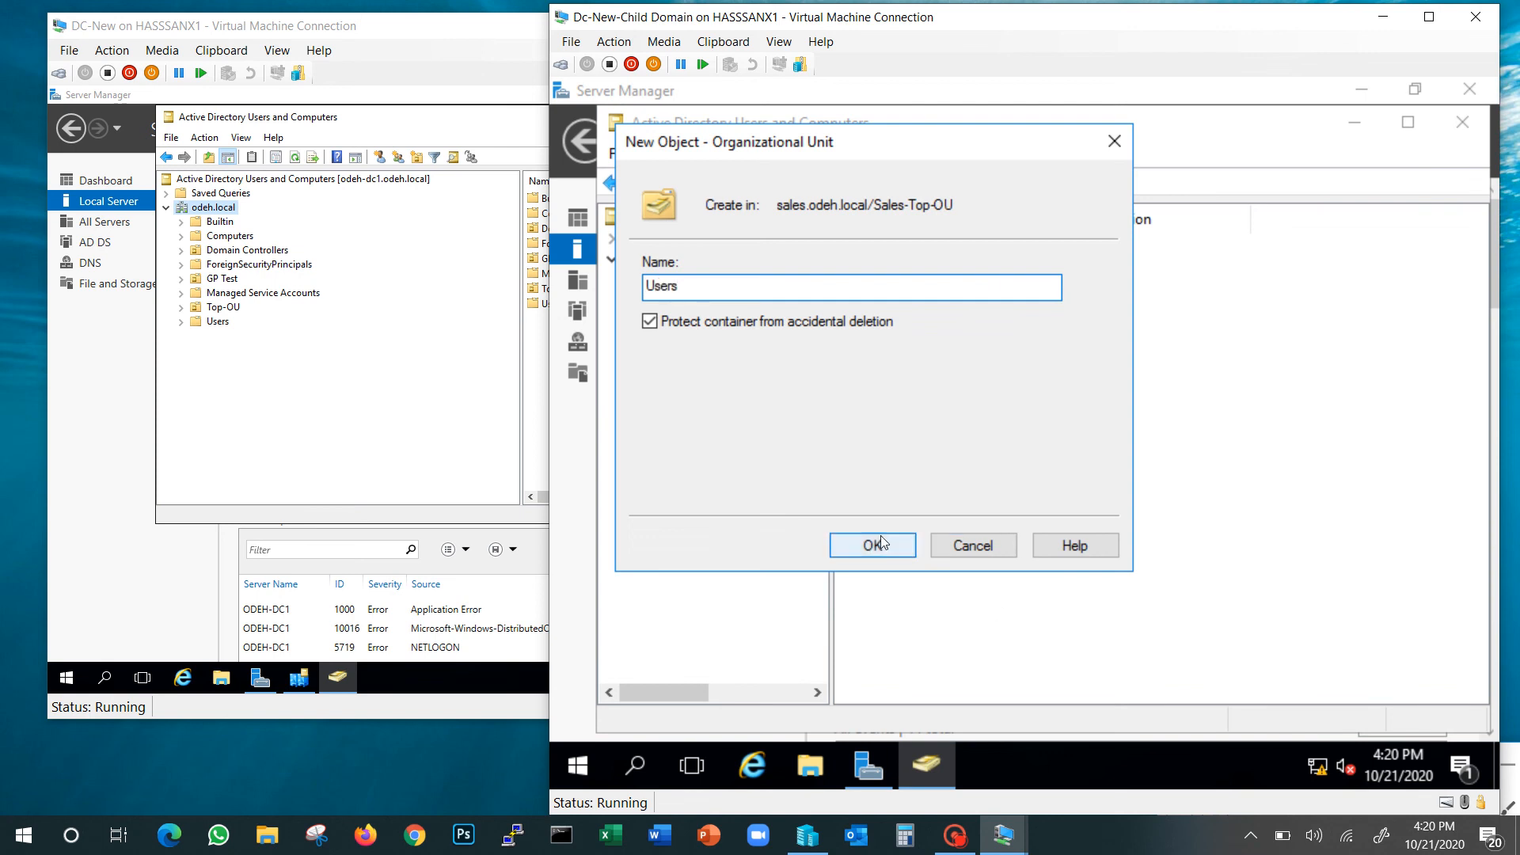
{"action": "left_click", "coordinate": [875, 546]}
{"action": "right_click", "coordinate": [960, 369]}
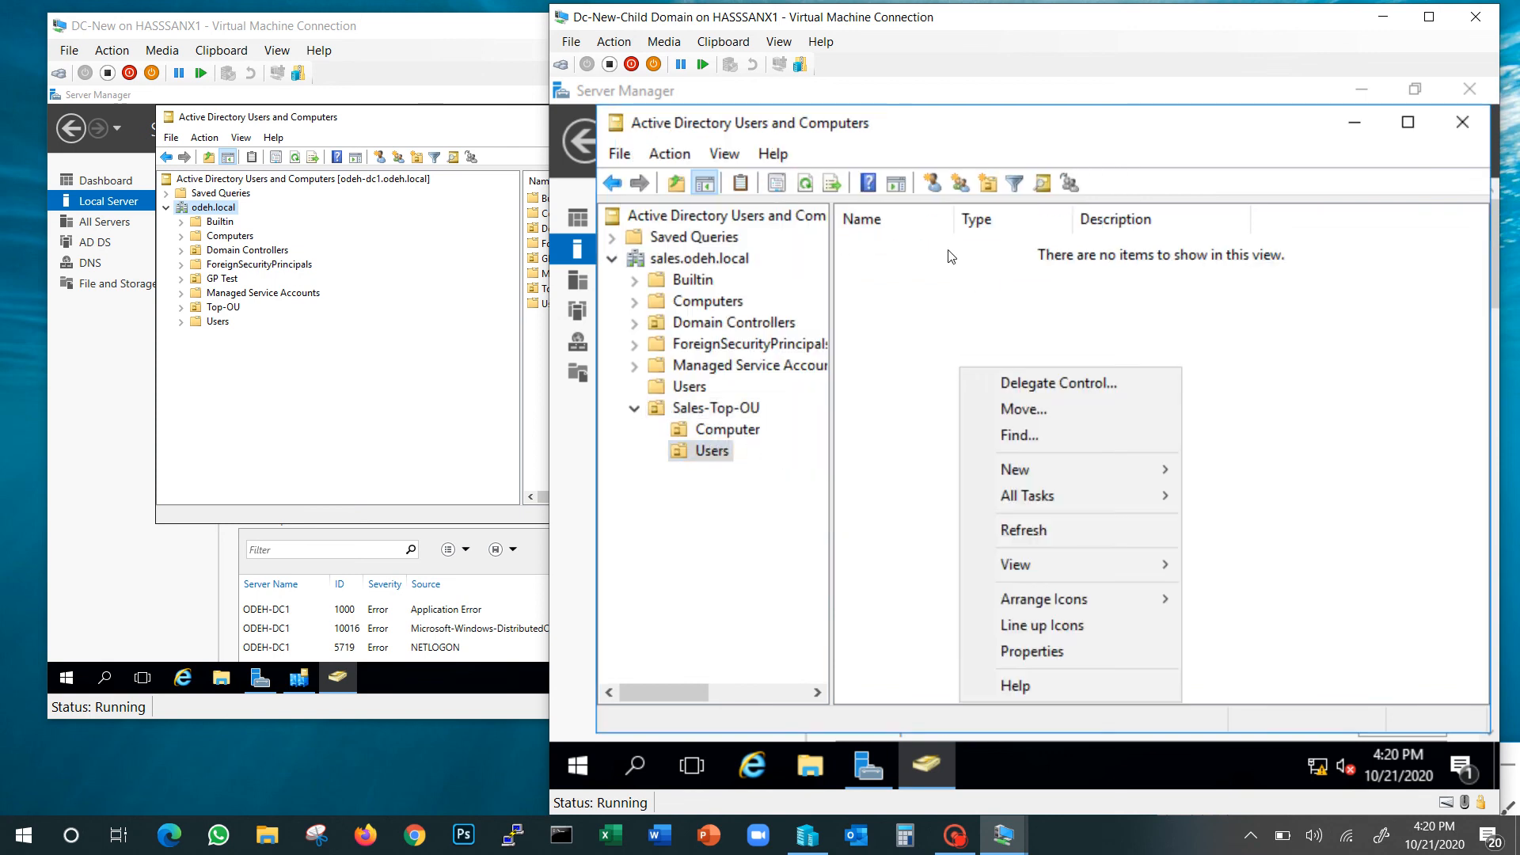
{"action": "left_click", "coordinate": [934, 185]}
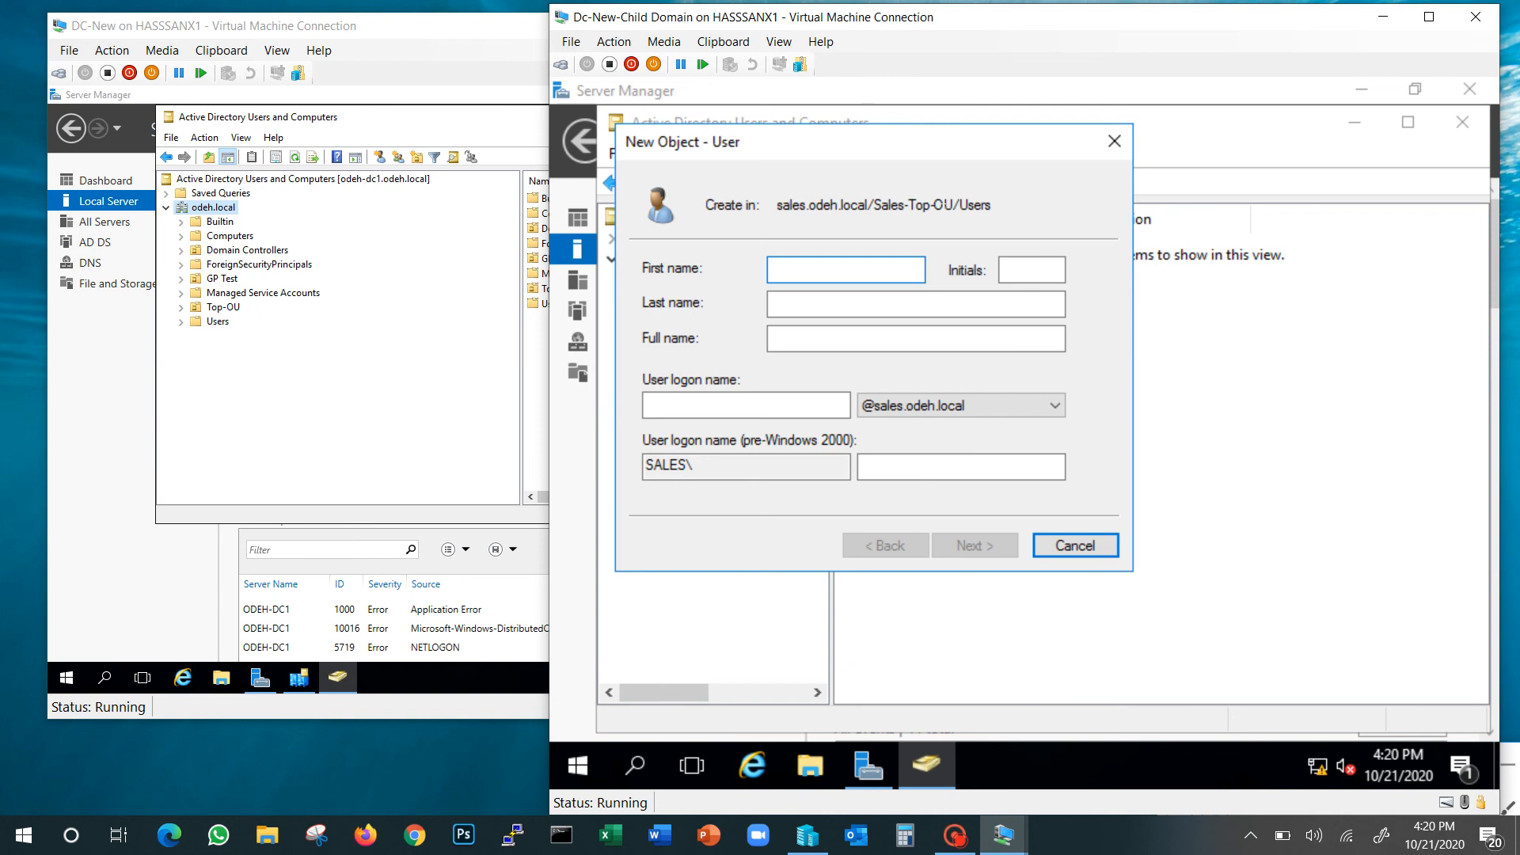
Create the user with first name and logon name, with a password not requiring change at next logon
{"action": "type", "text": "R"}
{"action": "key", "text": "BackSpace"}
{"action": "type", "text": "Dana"}
{"action": "left_click", "coordinate": [783, 400]}
{"action": "type", "text": "dana"}
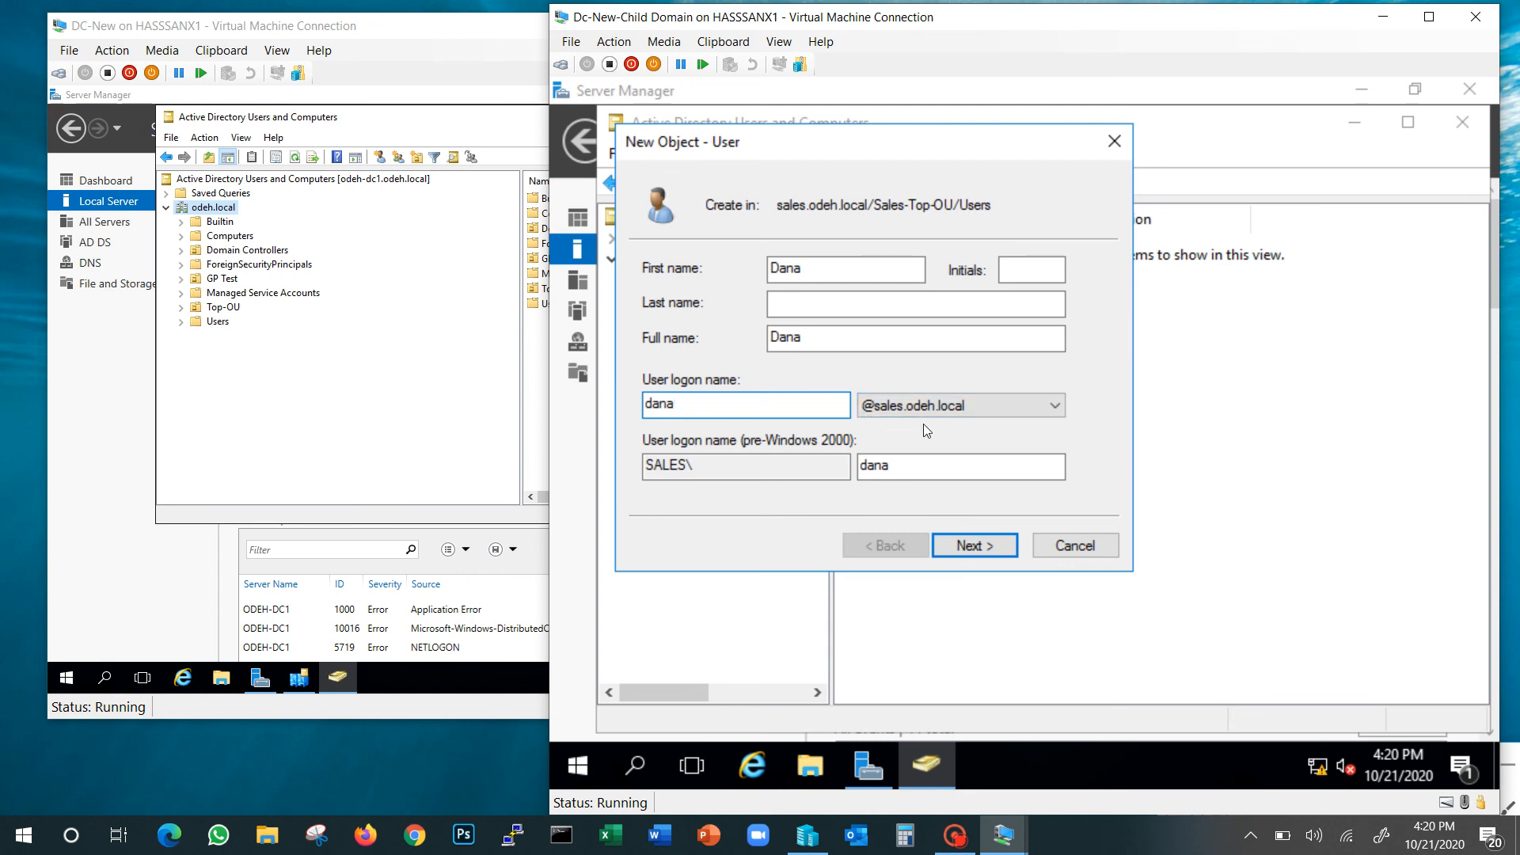
{"action": "left_click", "coordinate": [980, 547]}
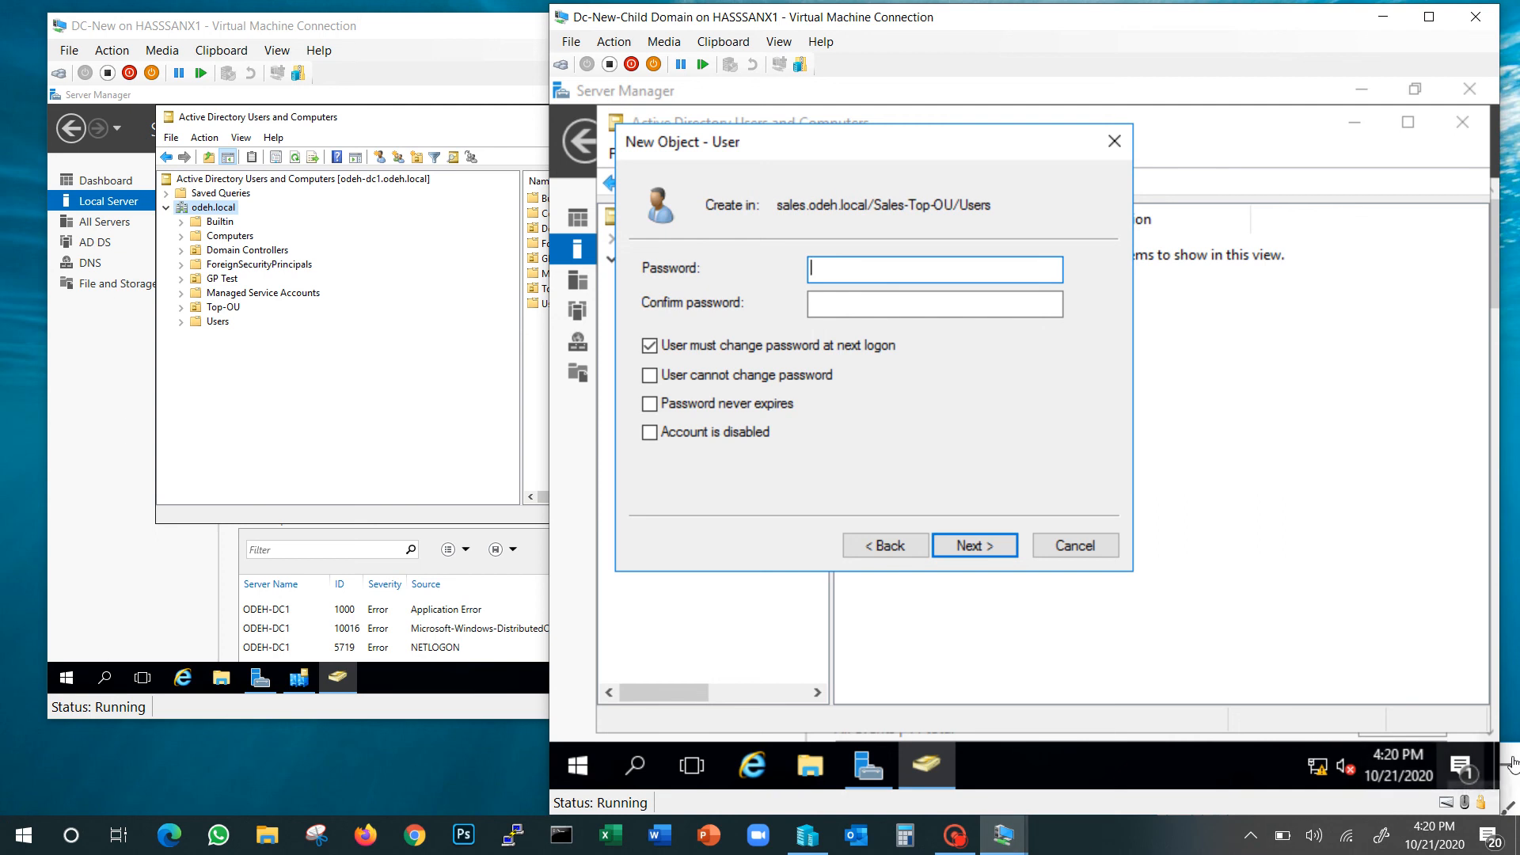
{"action": "left_click", "coordinate": [956, 836]}
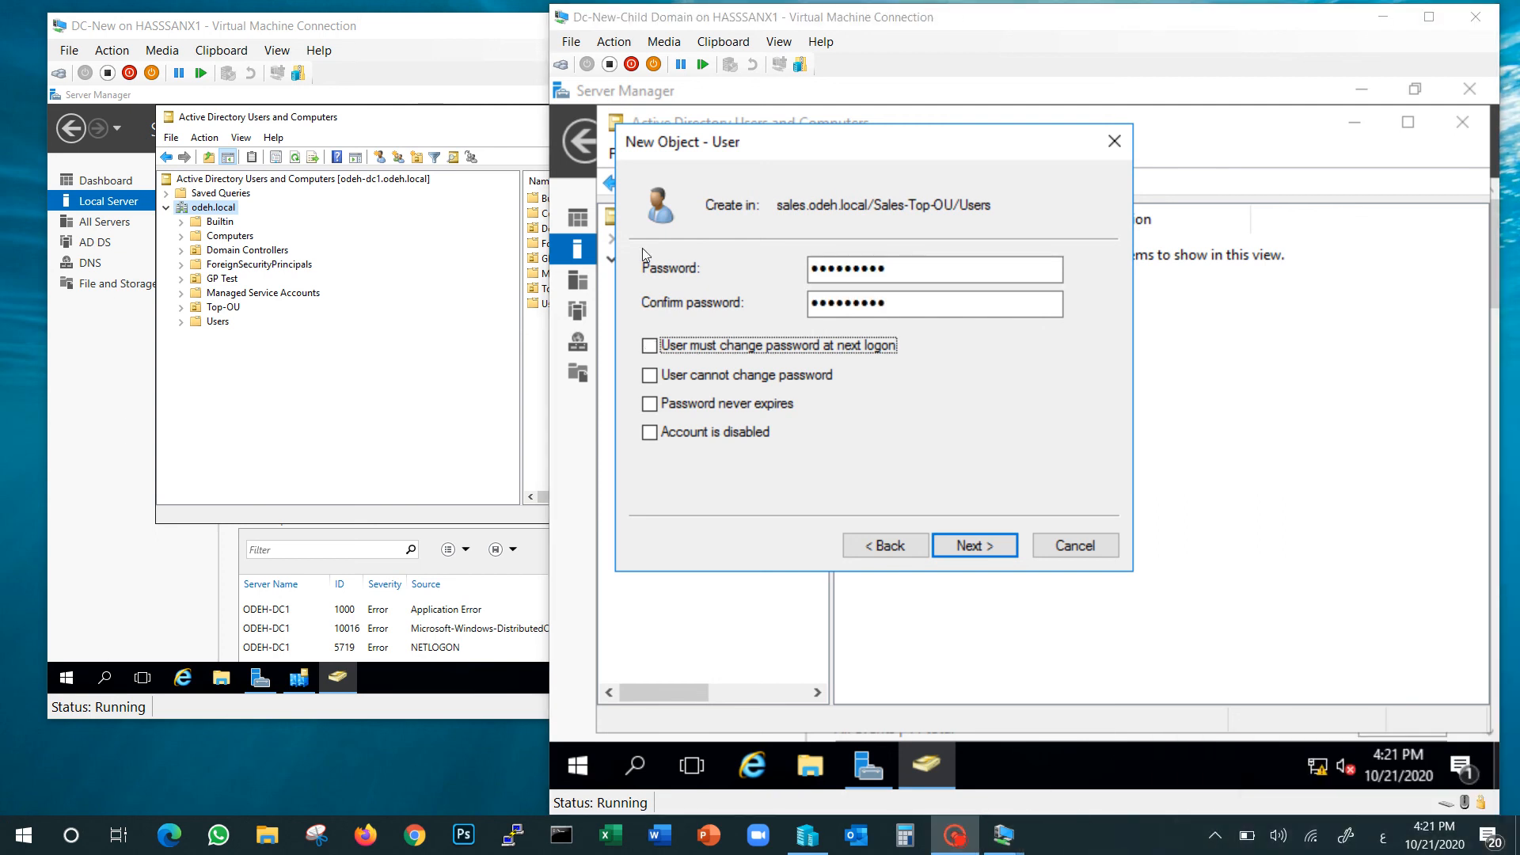
{"action": "left_click", "coordinate": [979, 545]}
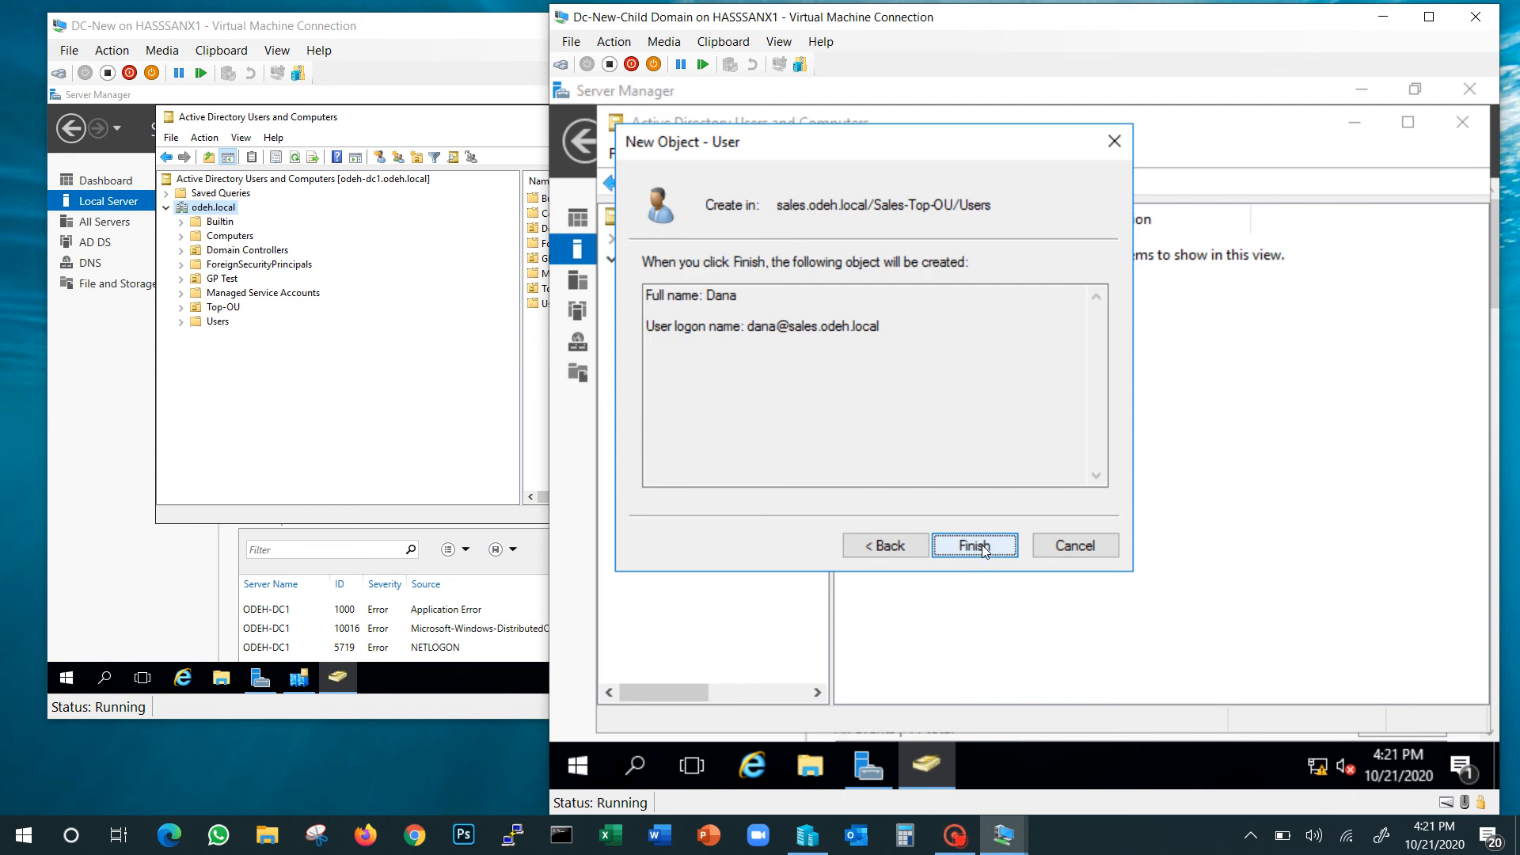
{"action": "left_click", "coordinate": [979, 545]}
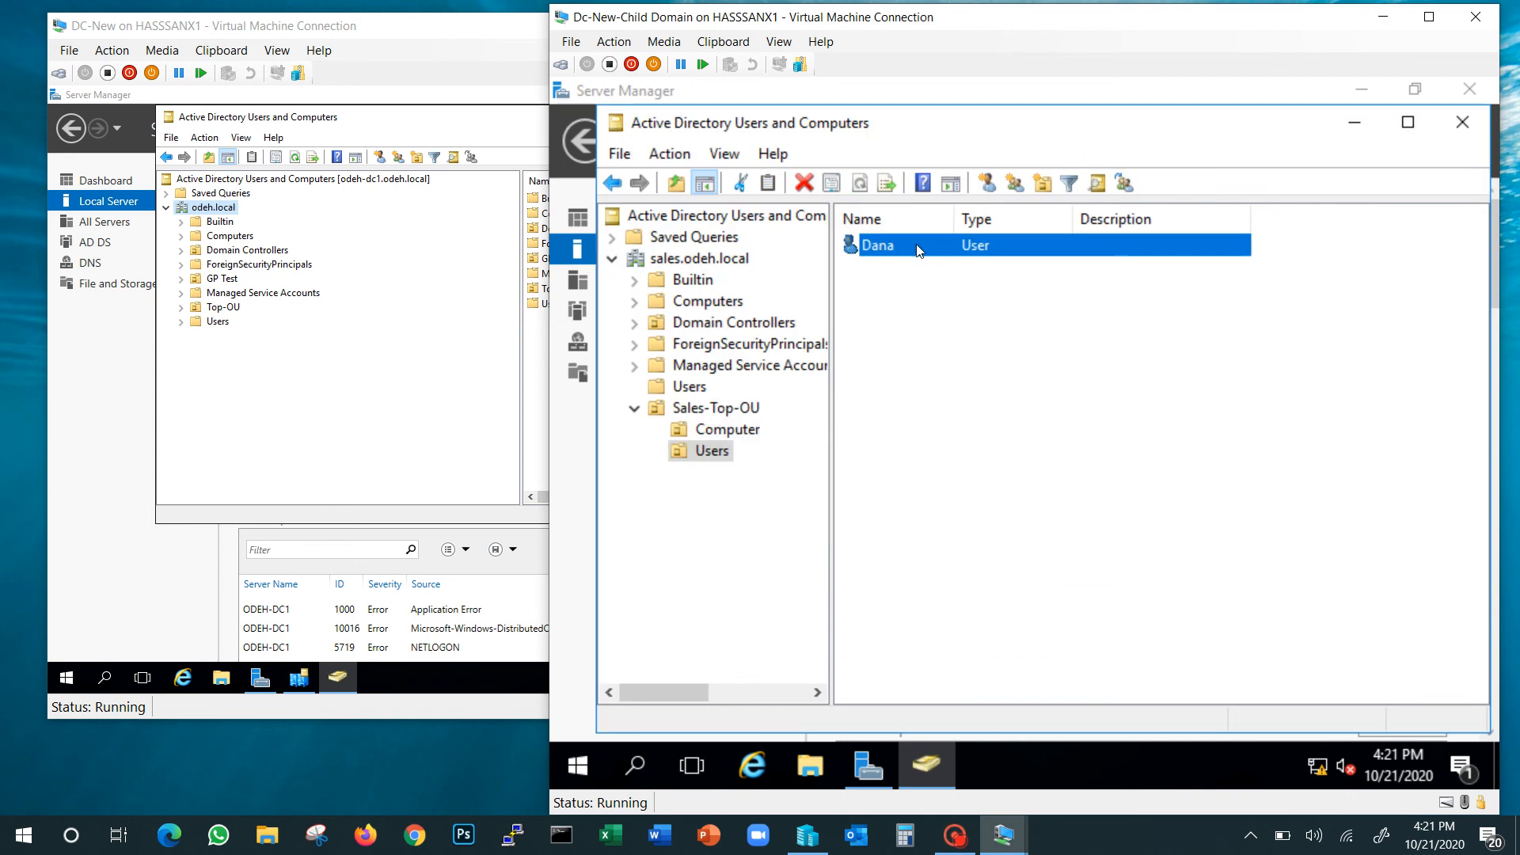